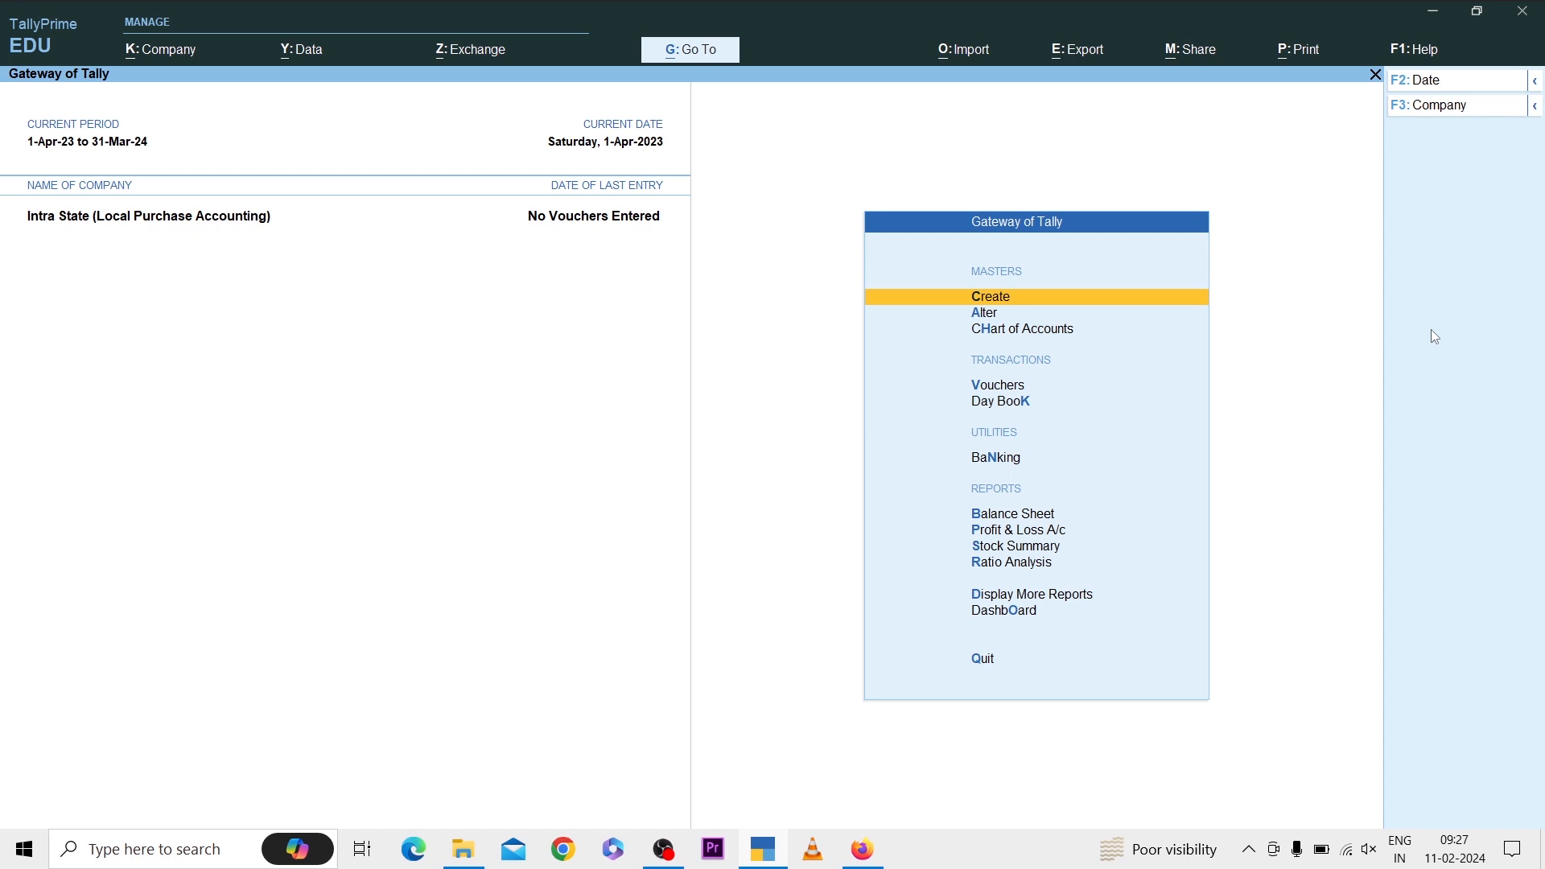
Open Company Alteration for the Intra State (Local Purchase Accounting) company using Alt+K.
key(alt+k)
key(a)
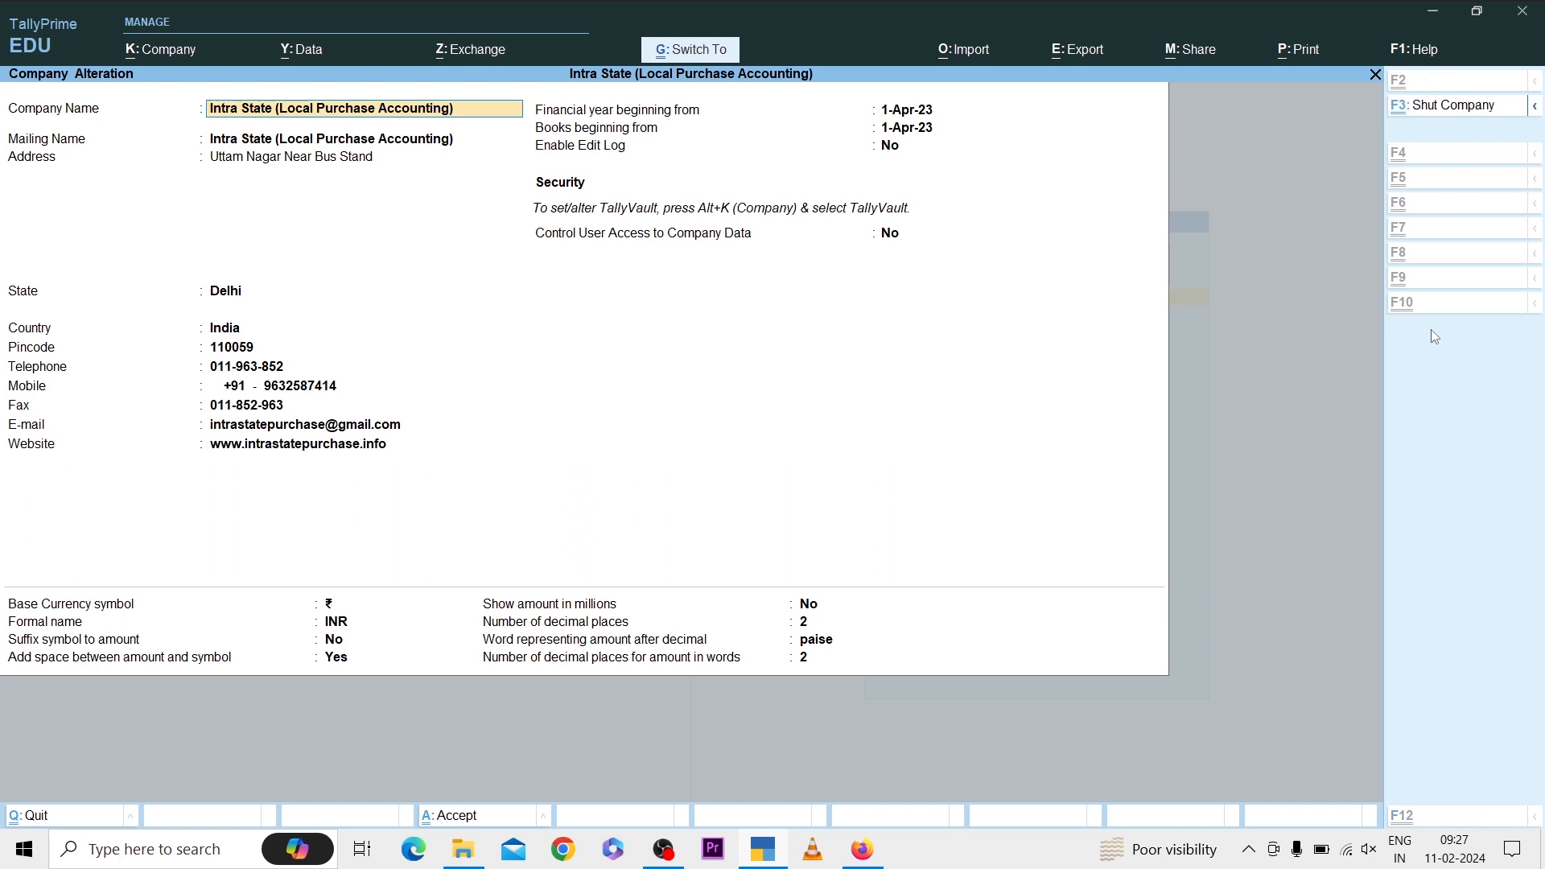
Accept the unchanged company details with Ctrl+A, returning to Gateway of Tally.
key(ctrl+a)
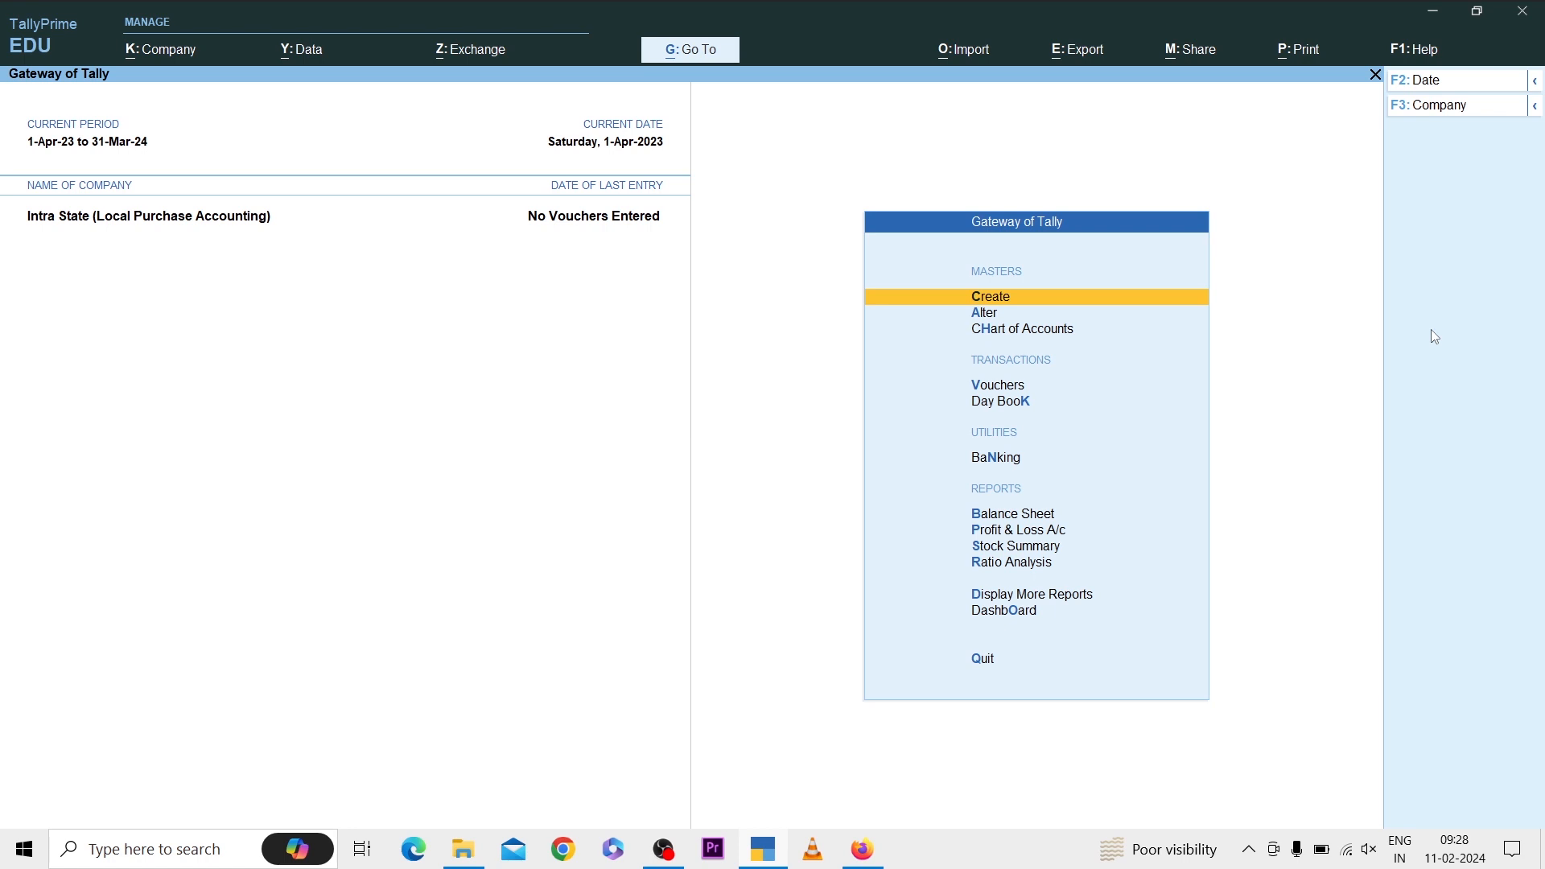
Start Purchase voucher No. 1 dated 1-Apr-23 and show the Change Voucher Mode list.
key(v)
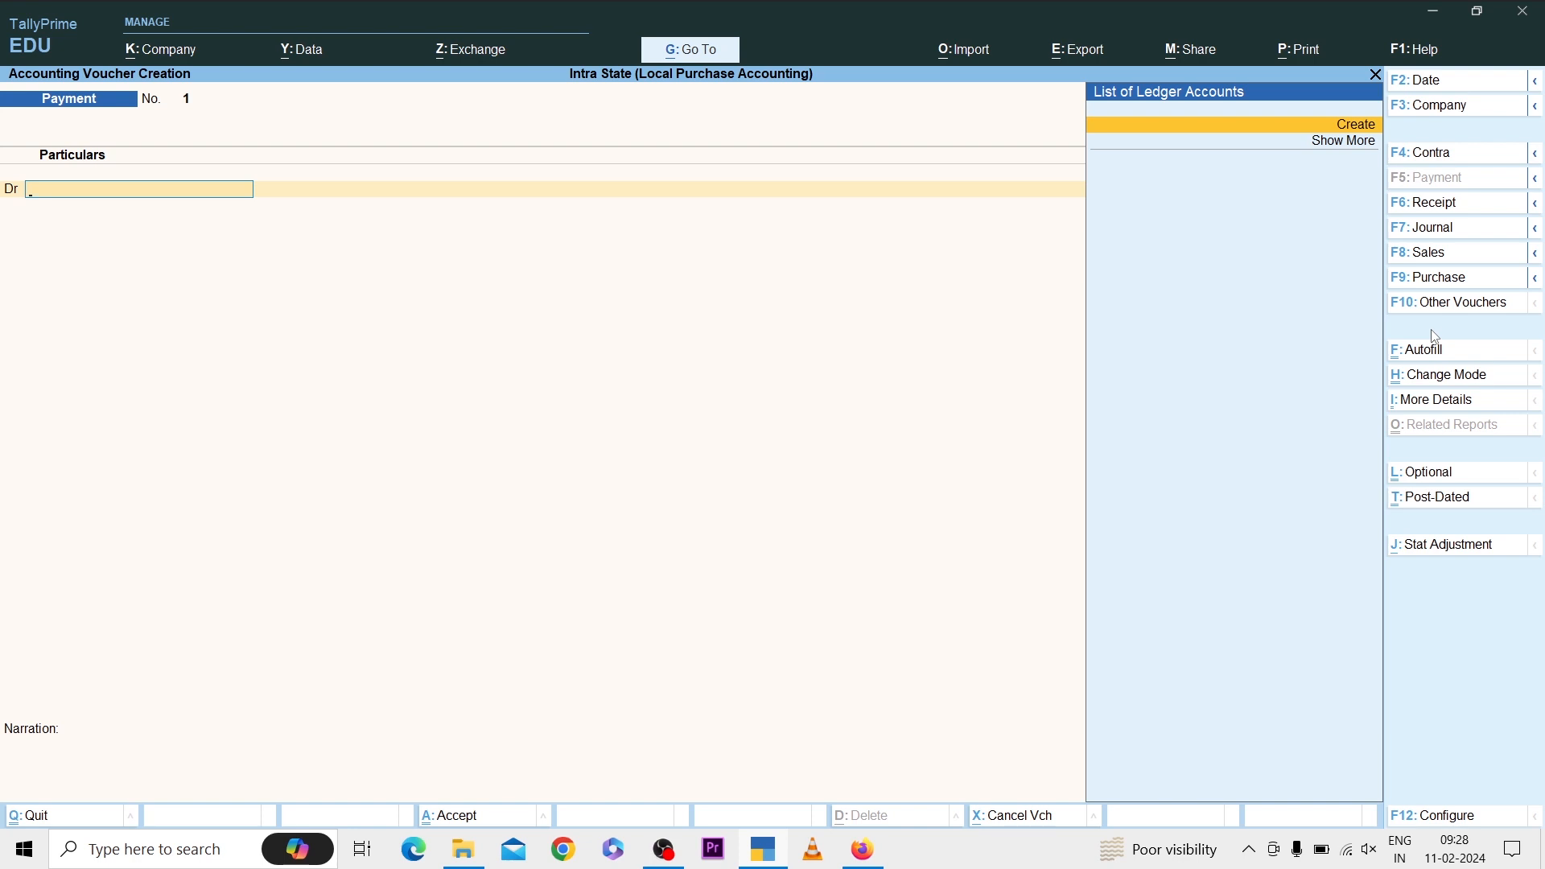
key(F9)
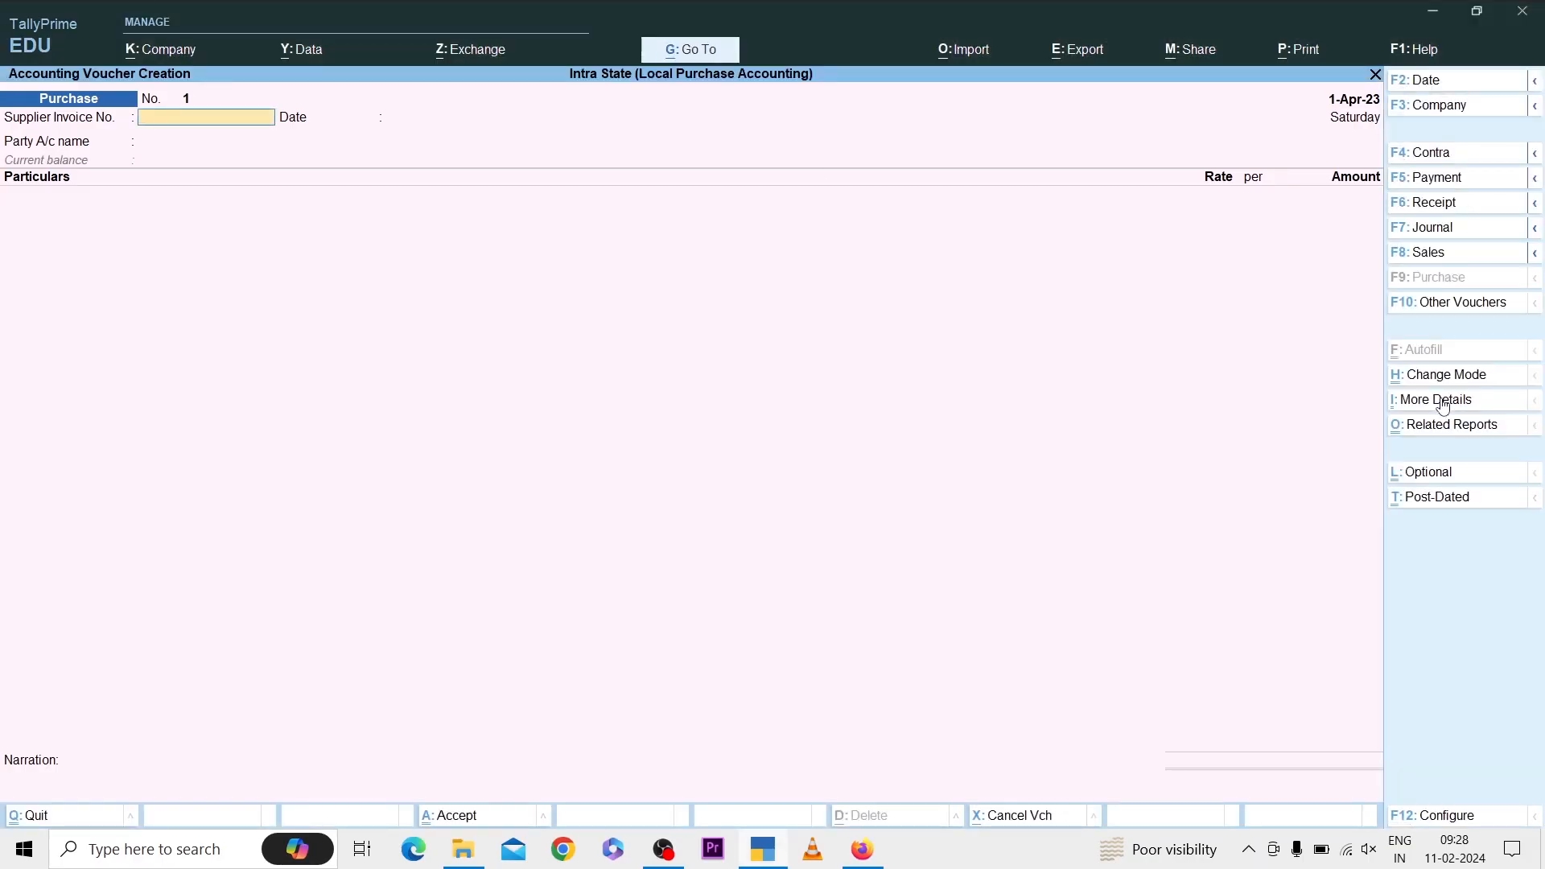
key(ctrl)
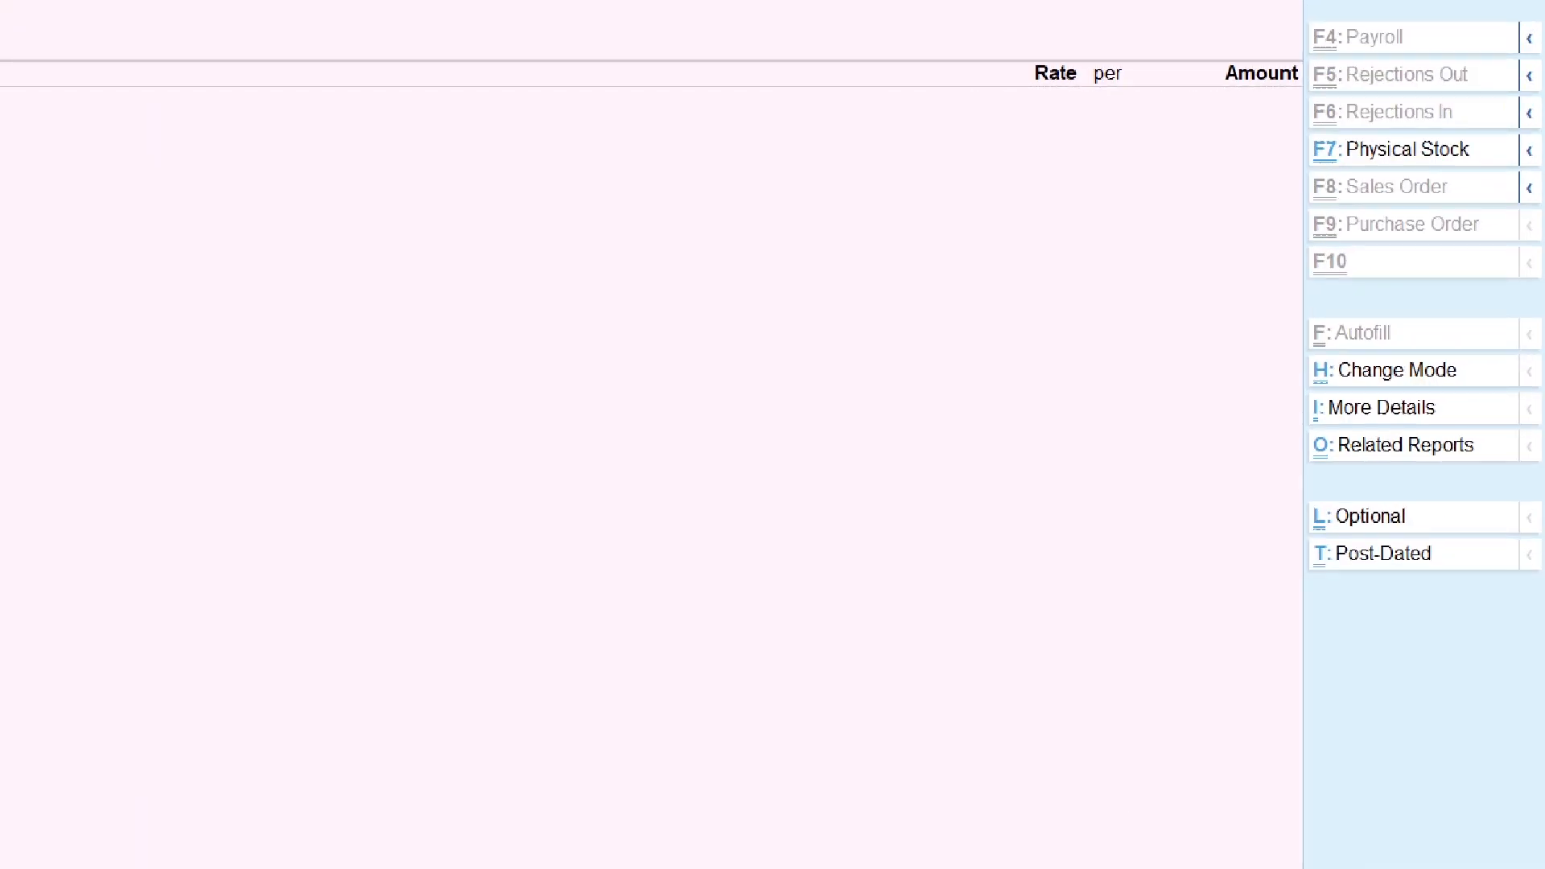
key(ctrl)
click(1441, 378)
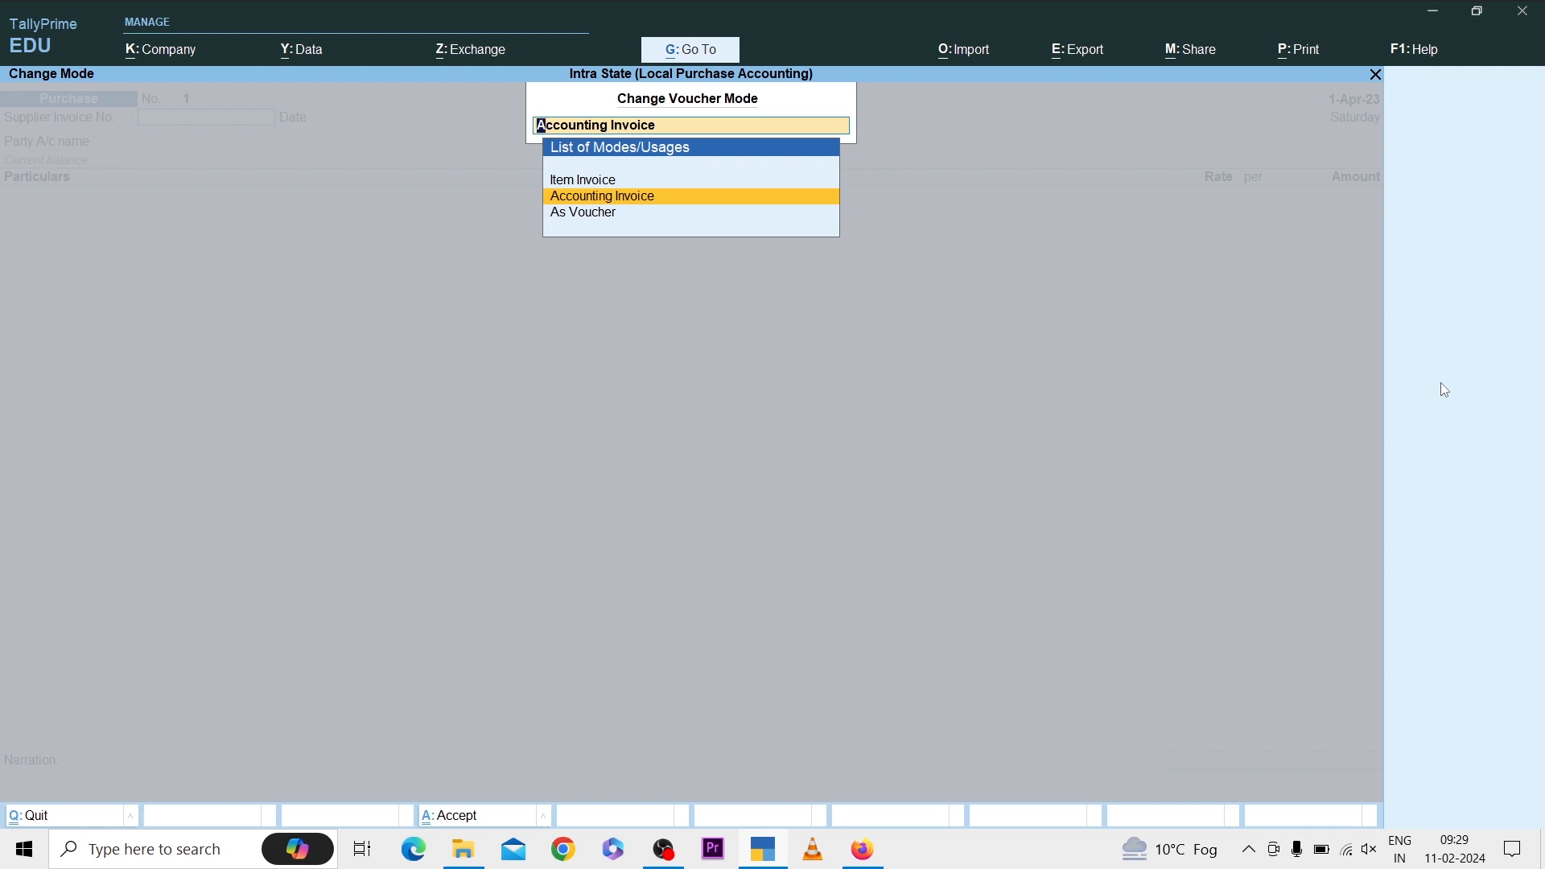
Switch the Purchase voucher to Item Invoice mode with Quantity, Rate and Amount columns.
key(ctrl)
key(Up)
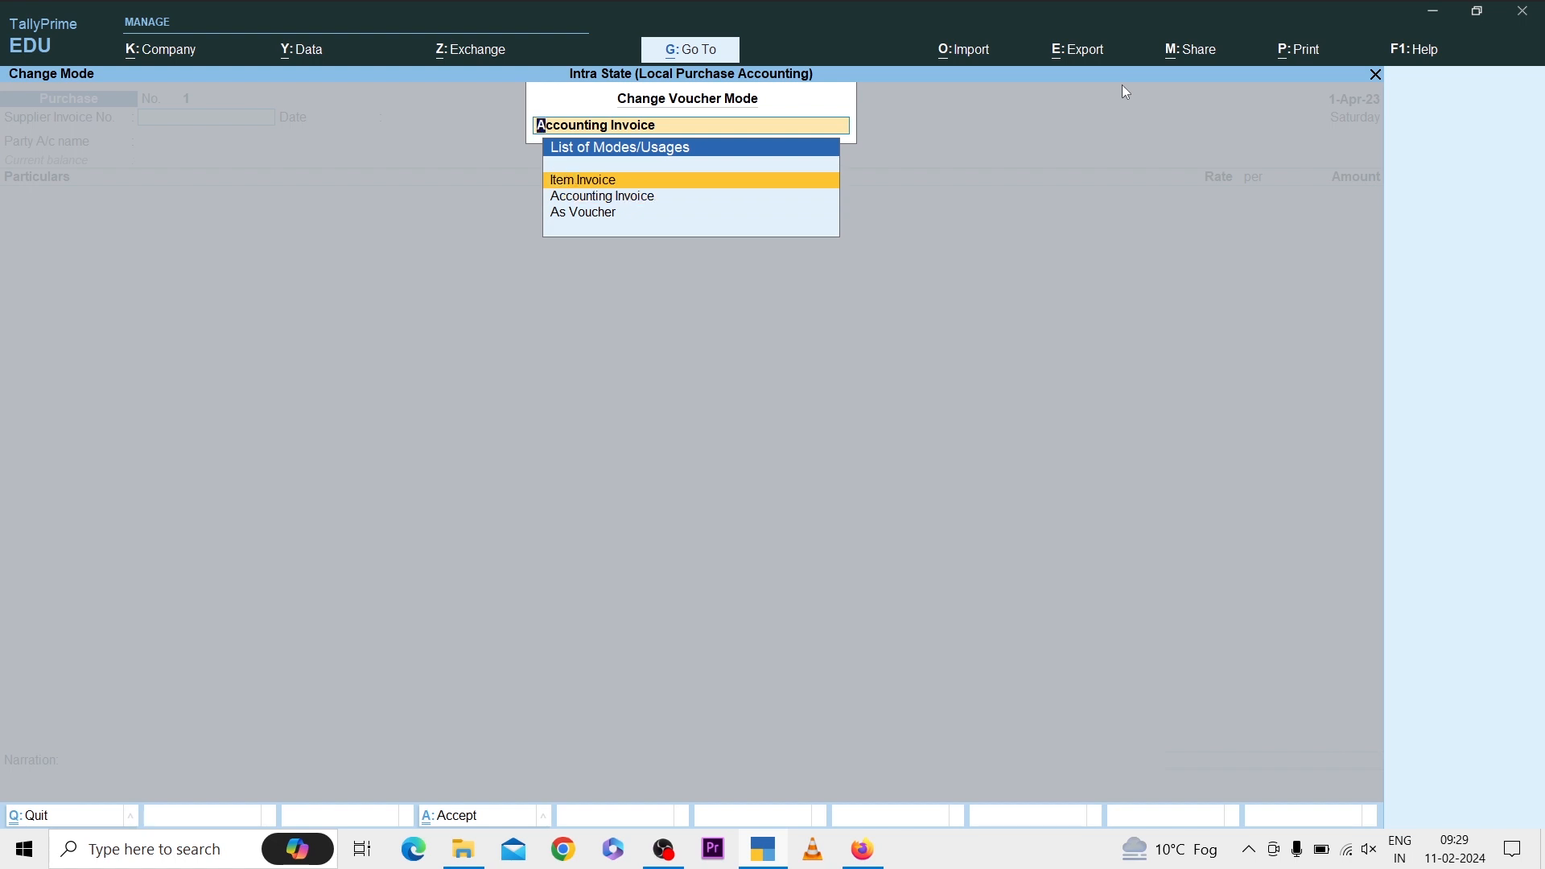
key(Return)
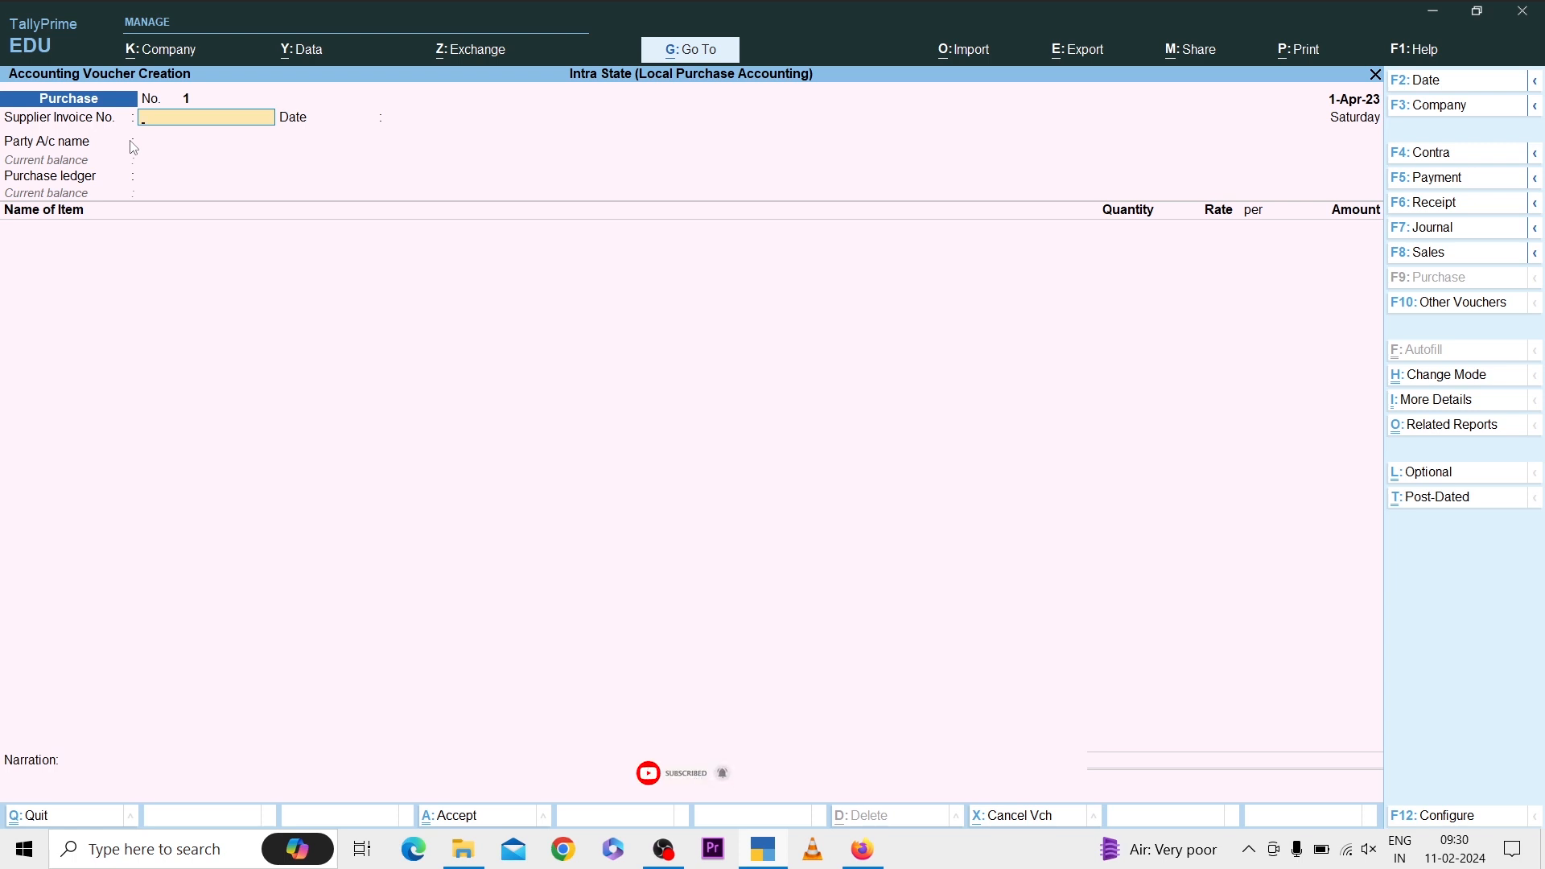
Enter supplier invoice Exp/2024 and create the supplier's party ledger under Sundry Creditors.
text(EX)
text(p/2024)
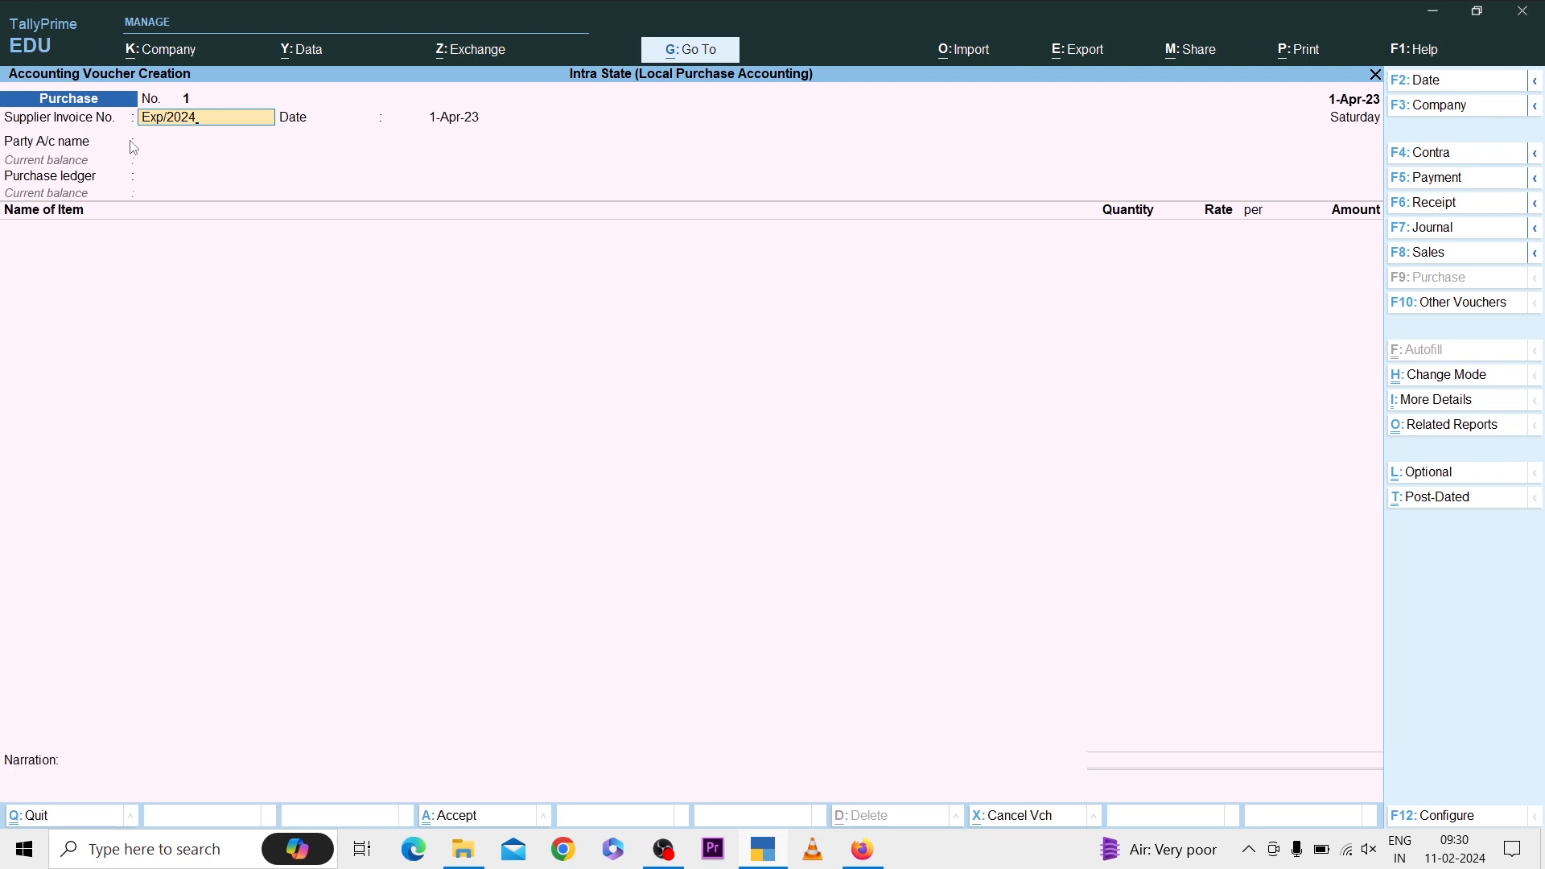
key(Return)
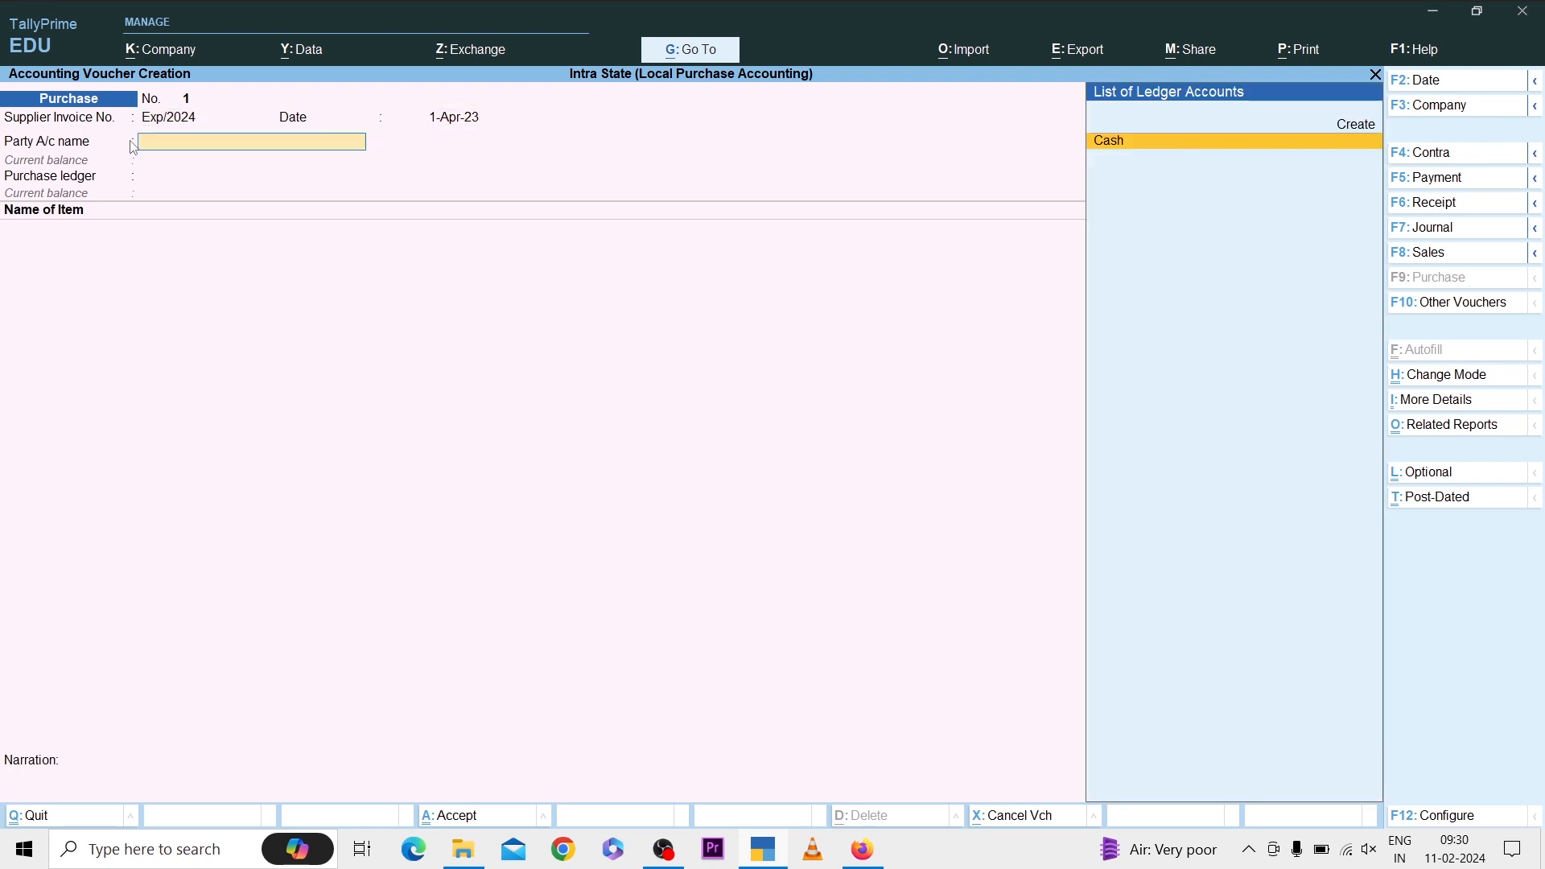
key(Up)
key(Return)
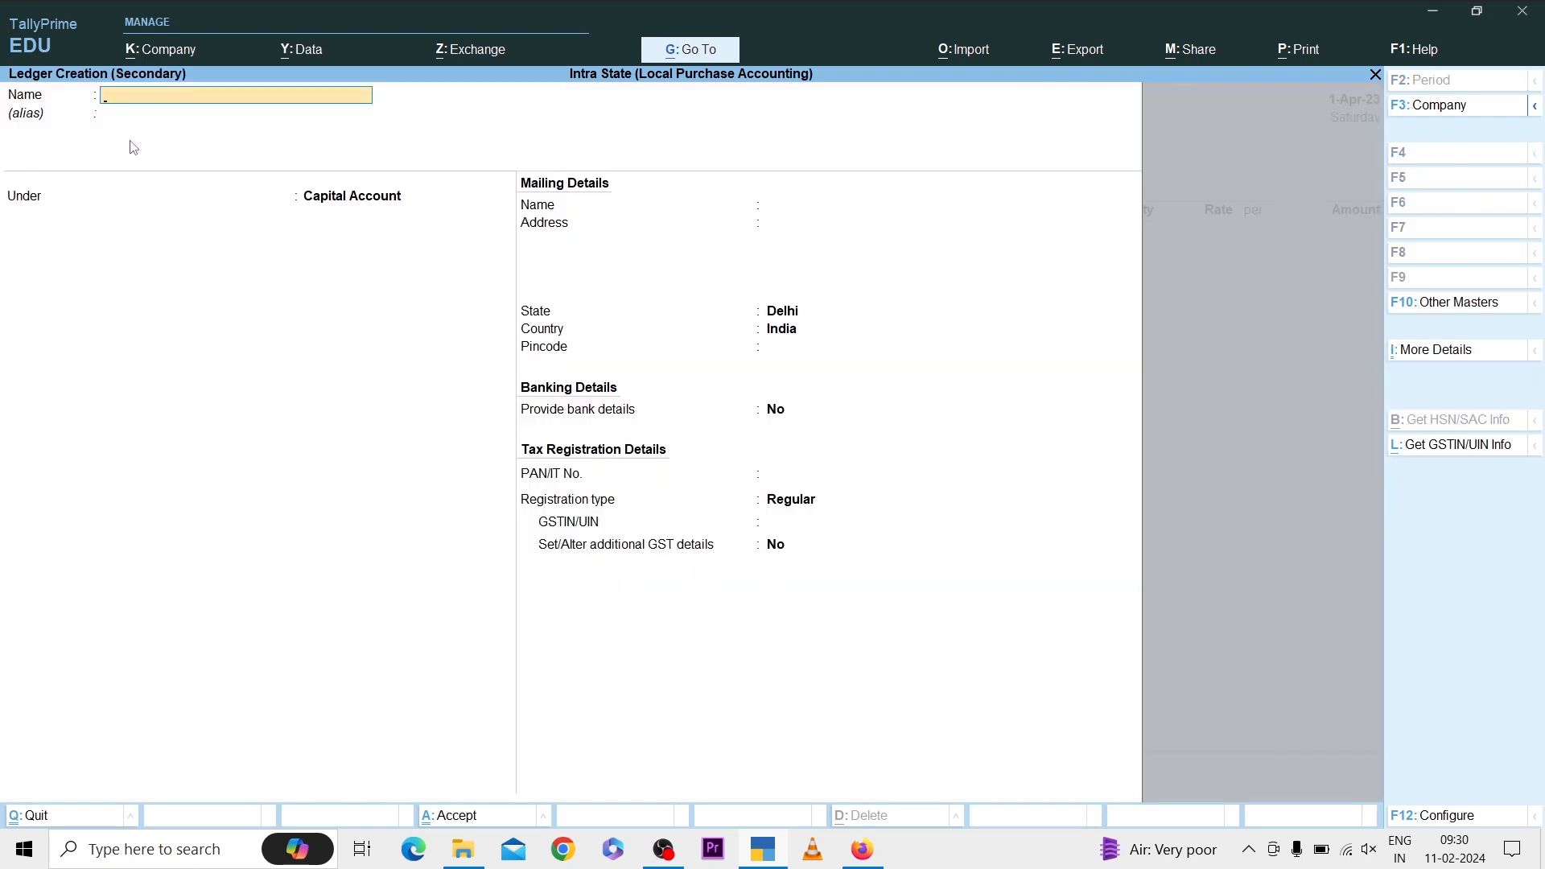
text(Raj Kumar)
key(Return)
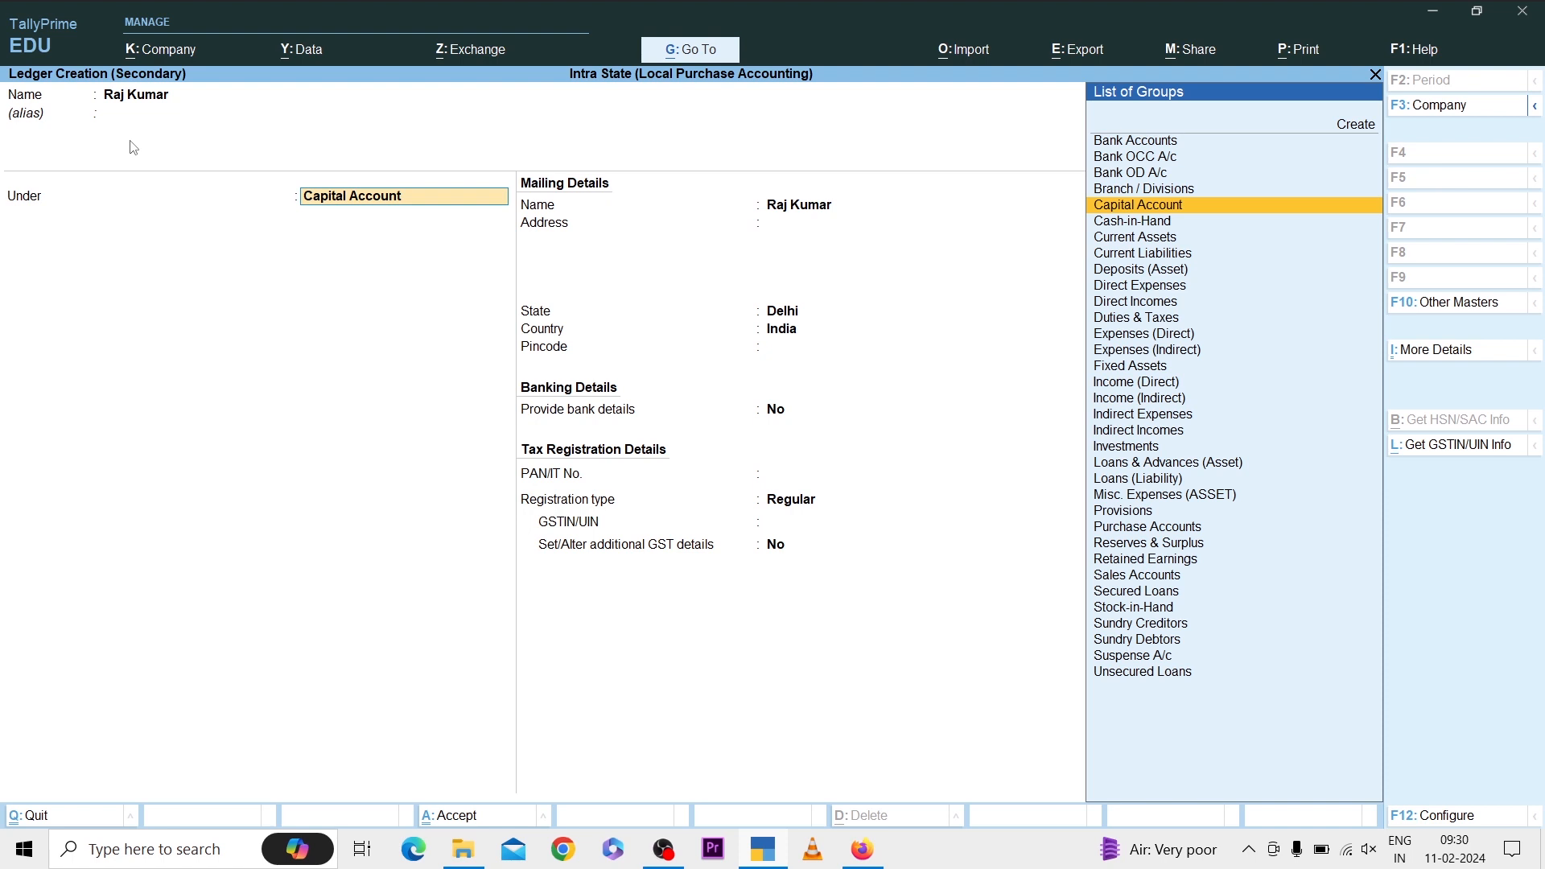
text(Su)
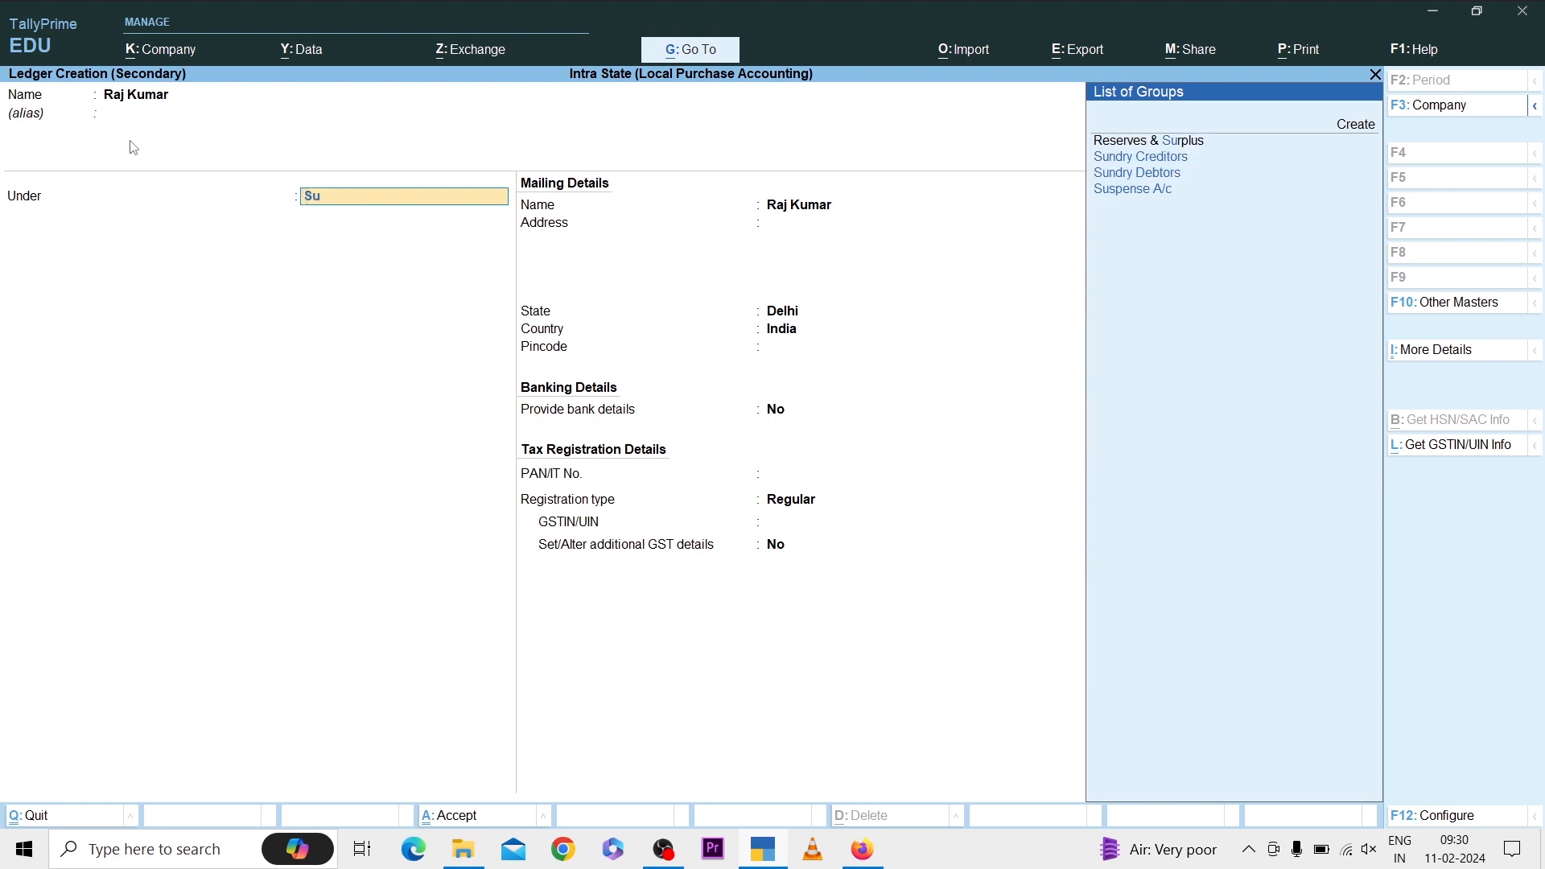
text(n)
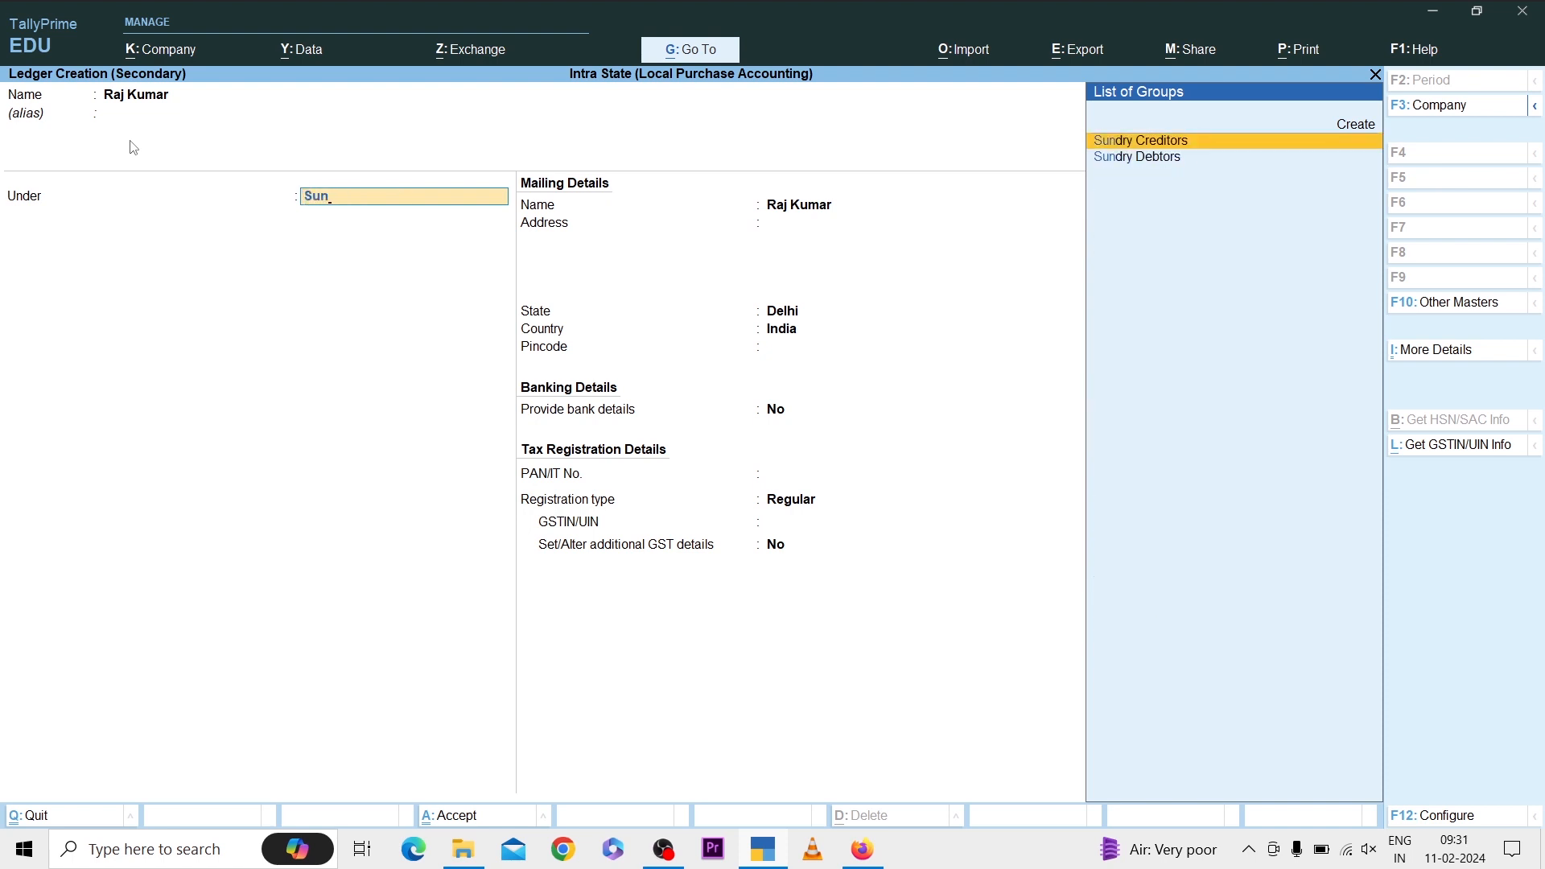
key(Return)
Keep state Delhi and Regular GST registration with blank GSTIN, then save the supplier ledger.
key(Return)
key(Return)
key(Return)
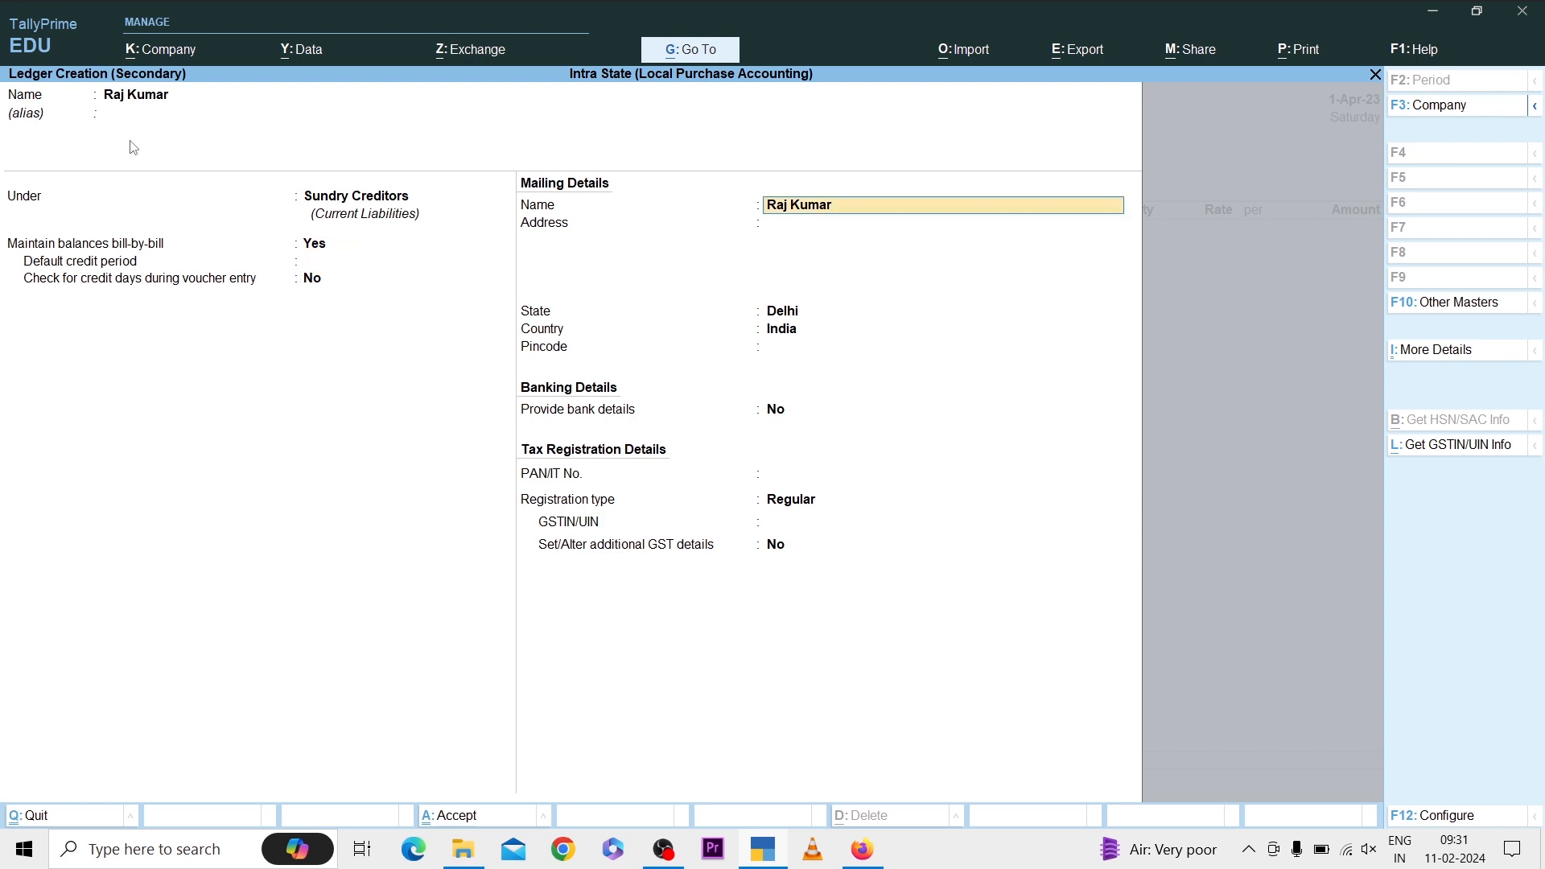
key(Return)
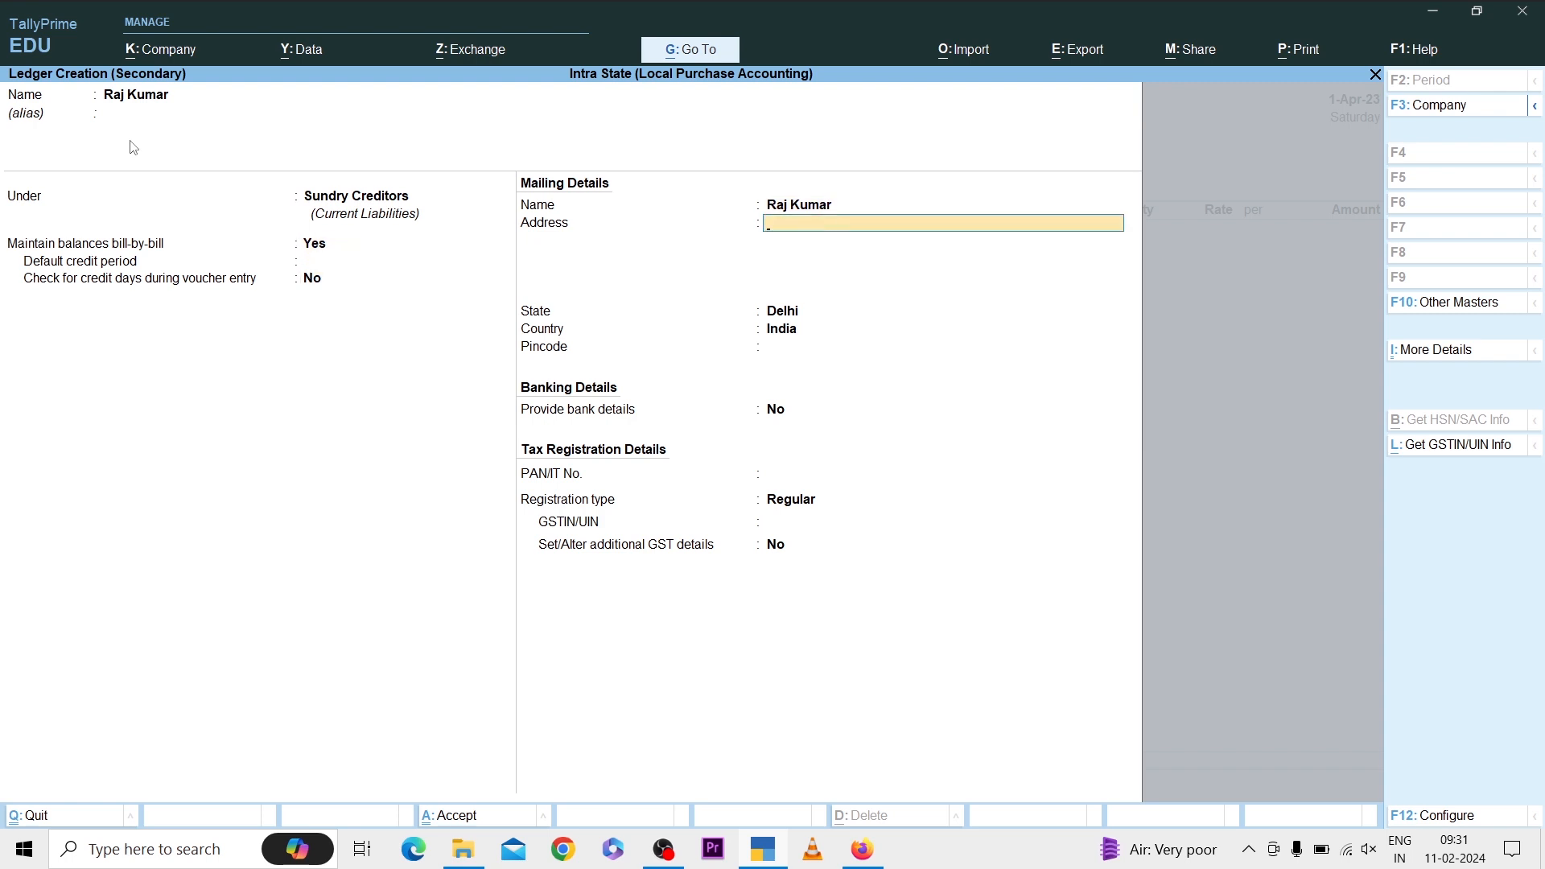
key(Return)
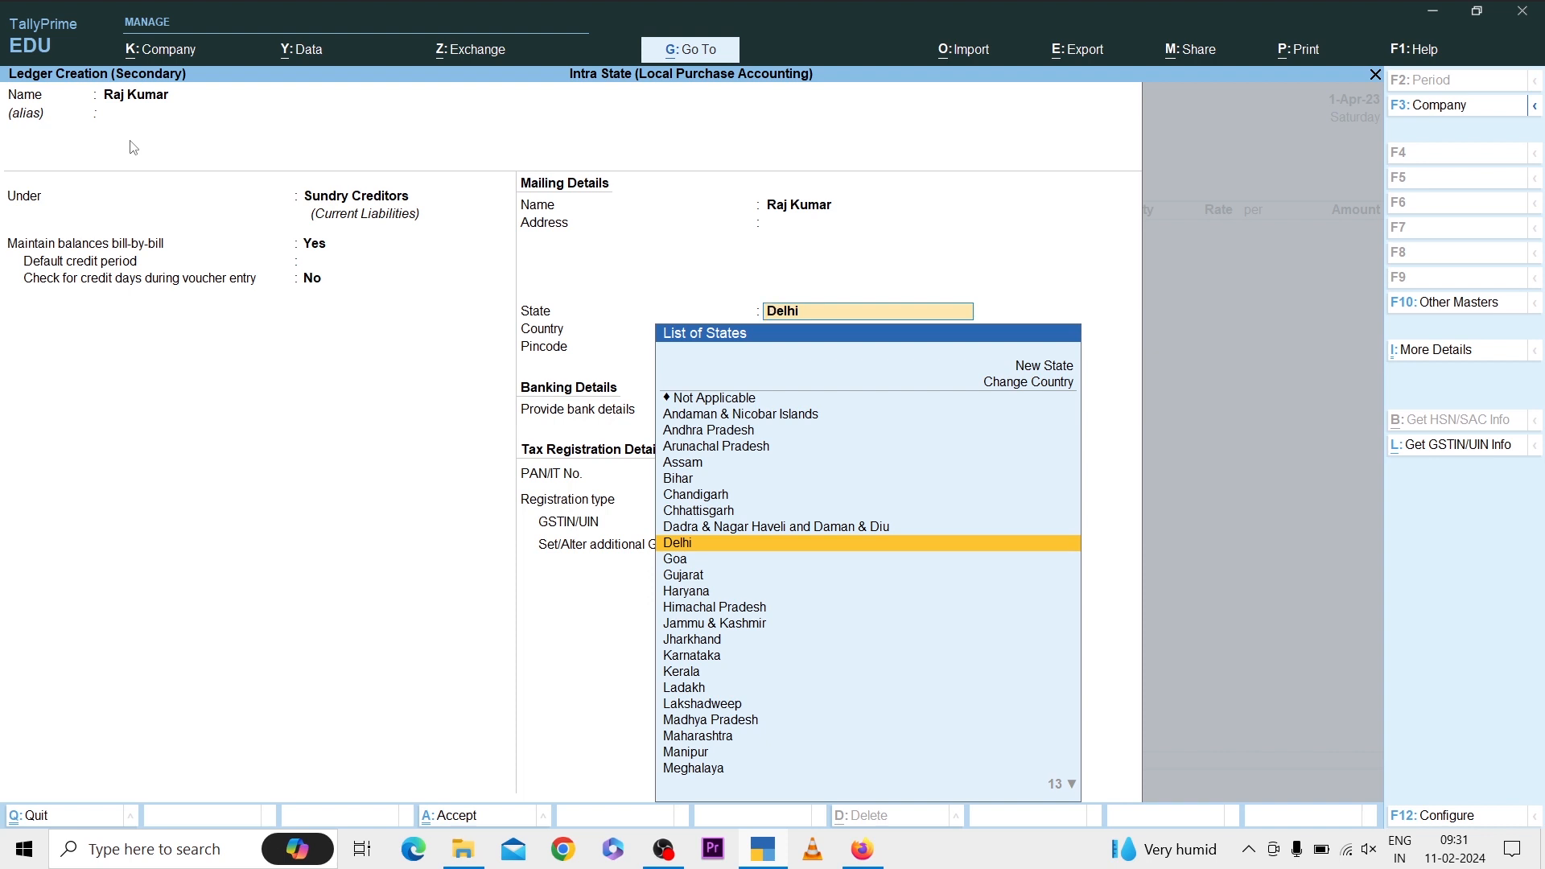
key(Return)
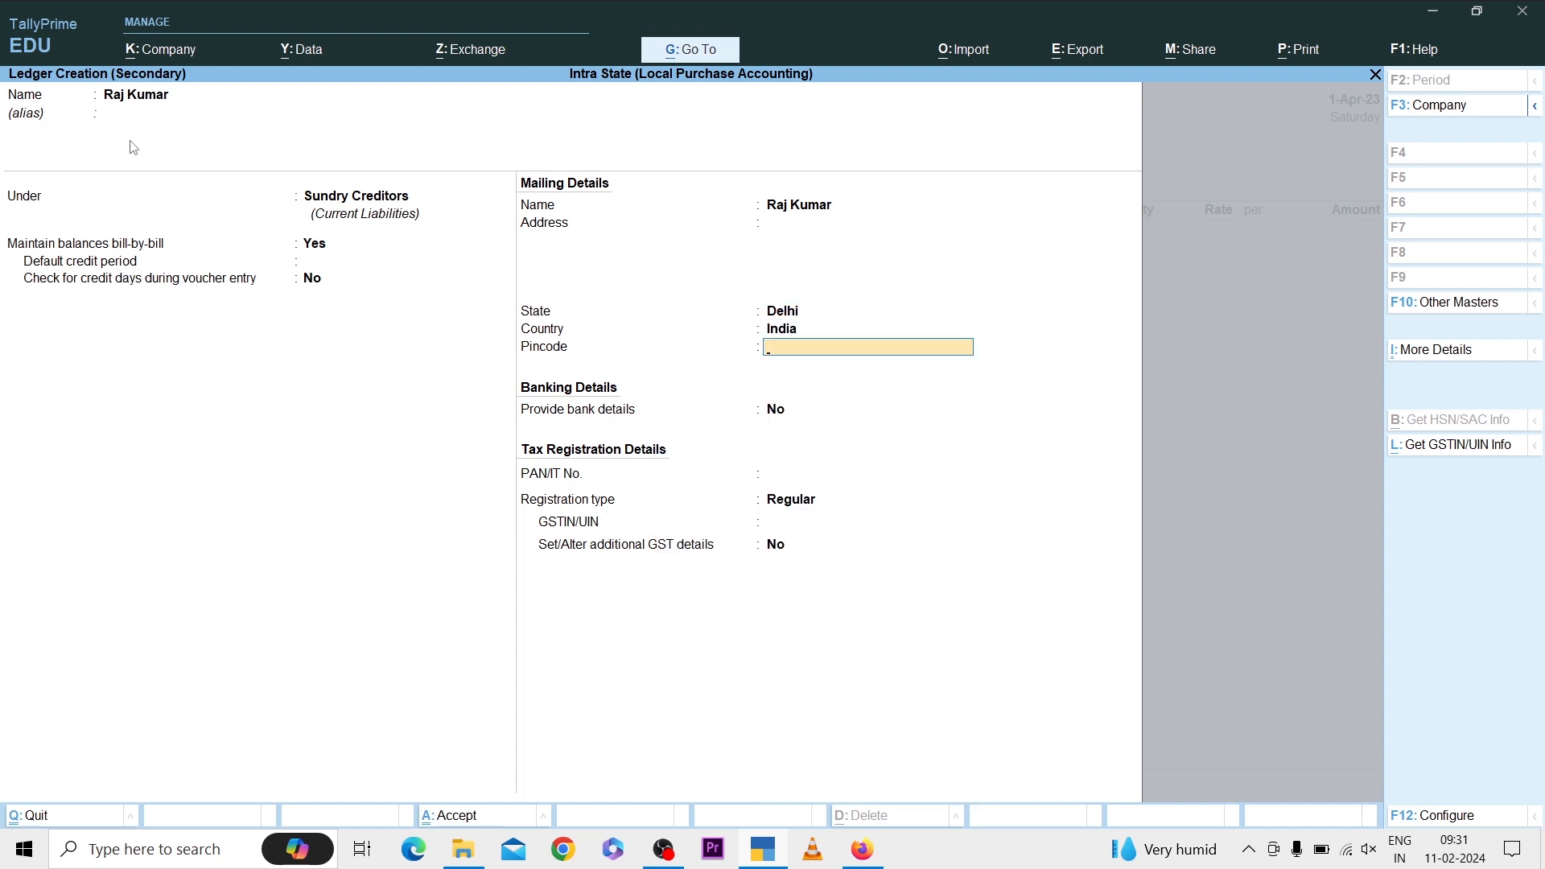
key(Return)
key(Return)
key(Return)
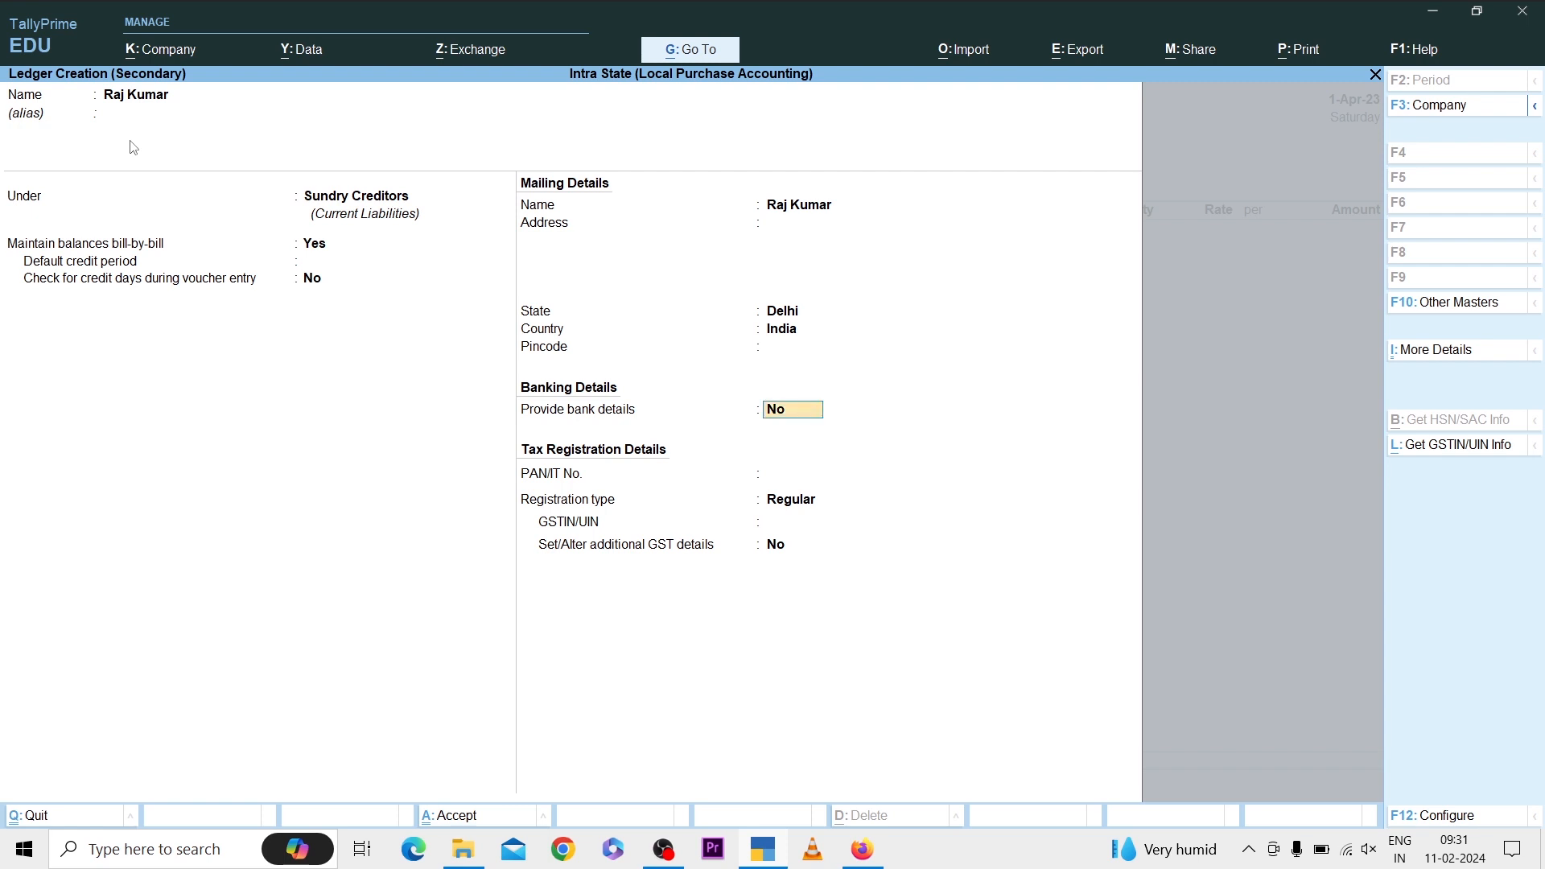
key(BackSpace)
key(Return)
key(Return)
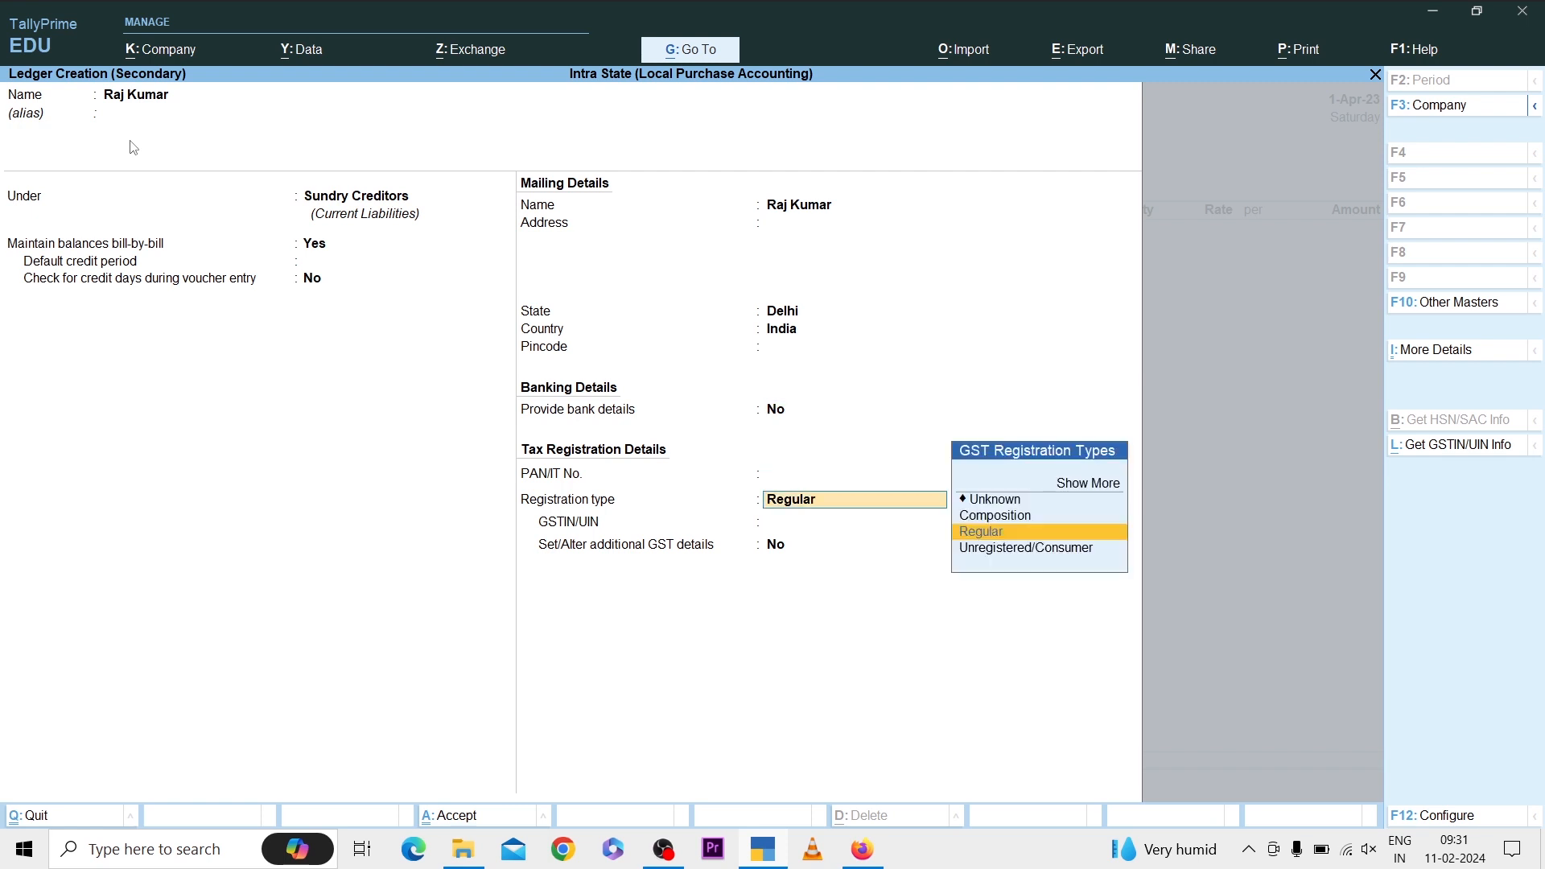
key(Return)
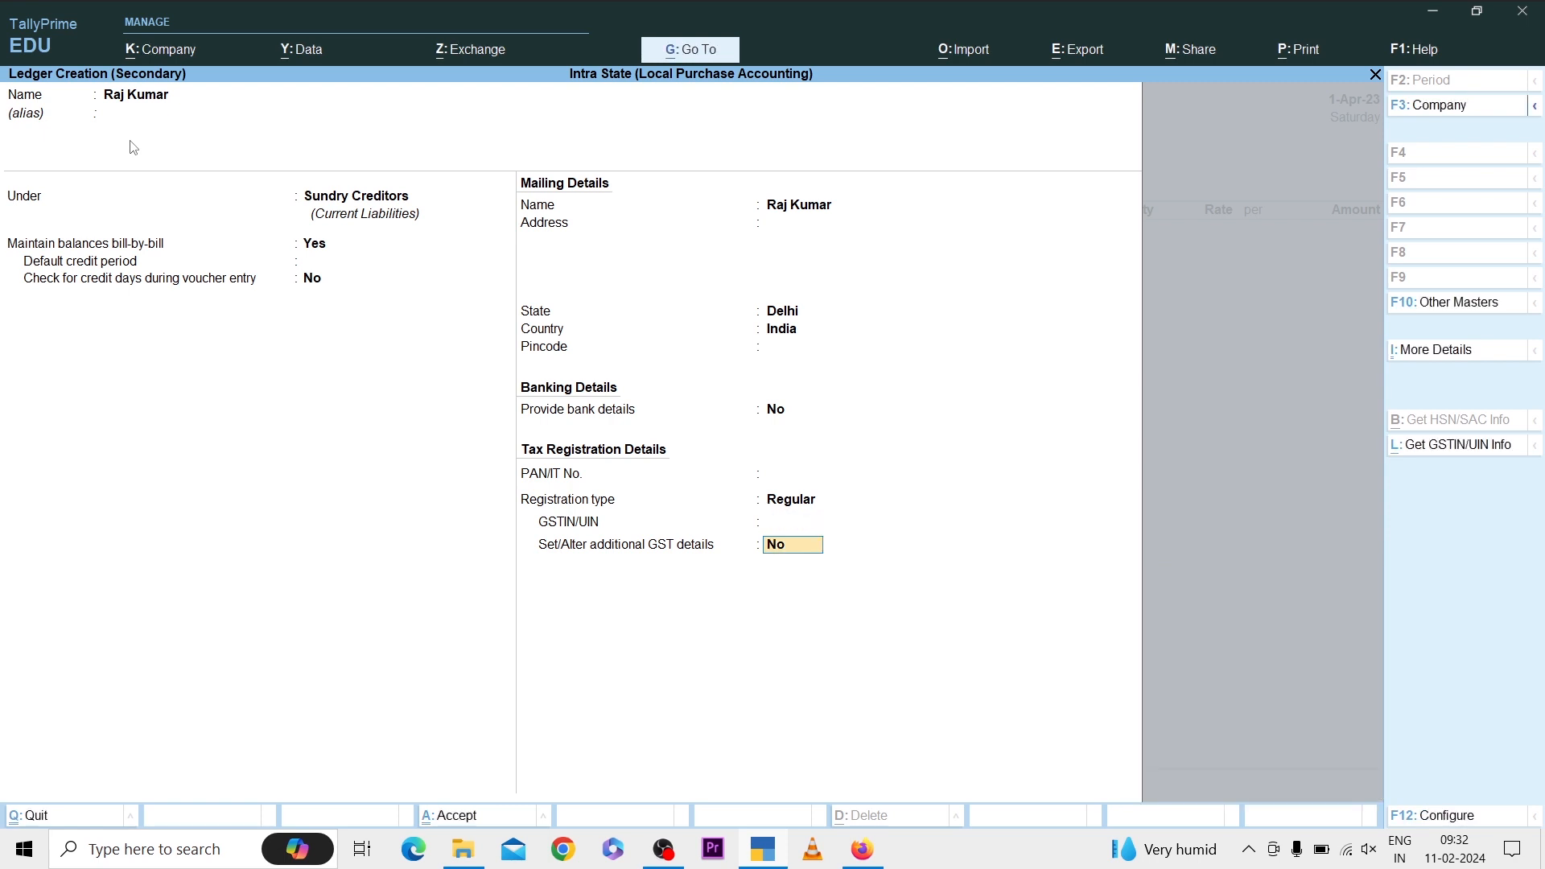
key(Return)
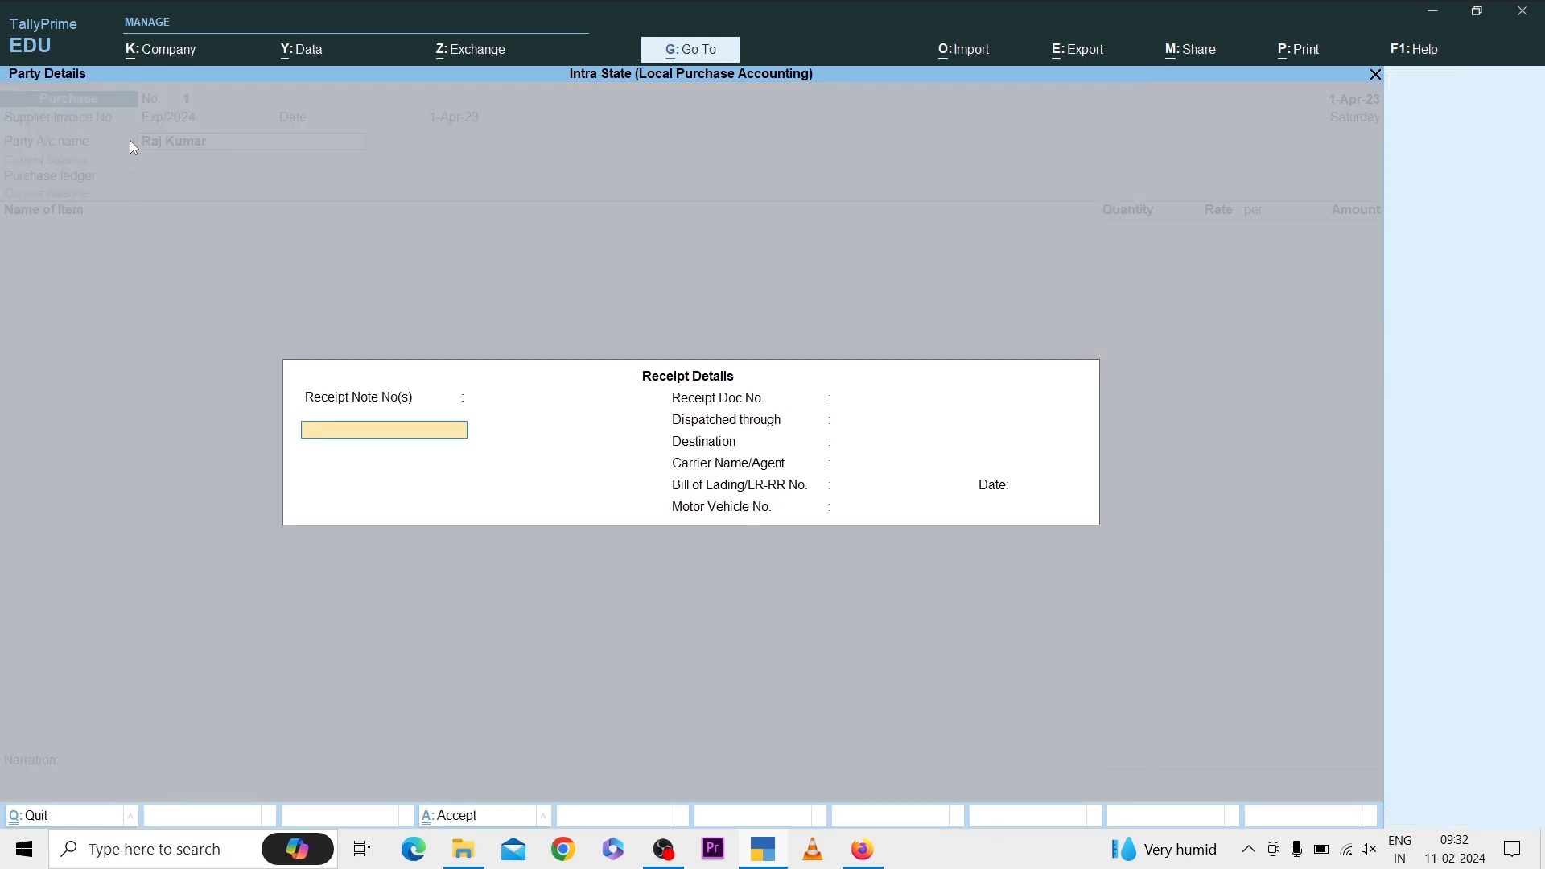
Accept empty Receipt Details and the Party Details with Delhi as Place of Supply.
key(Return)
key(Return)
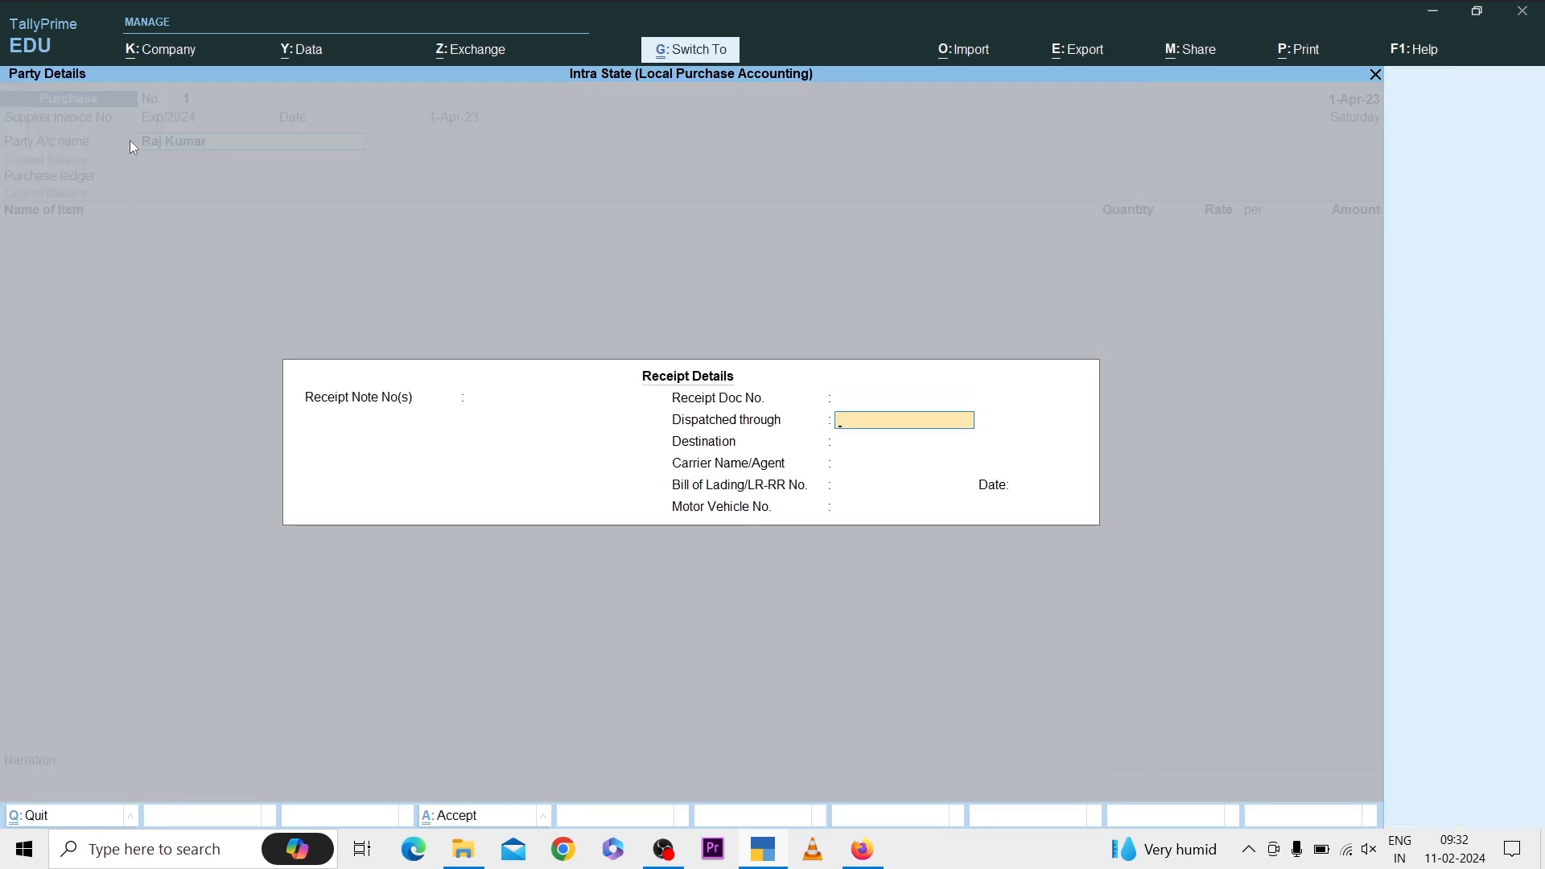
key(ctrl+a)
key(ctrl)
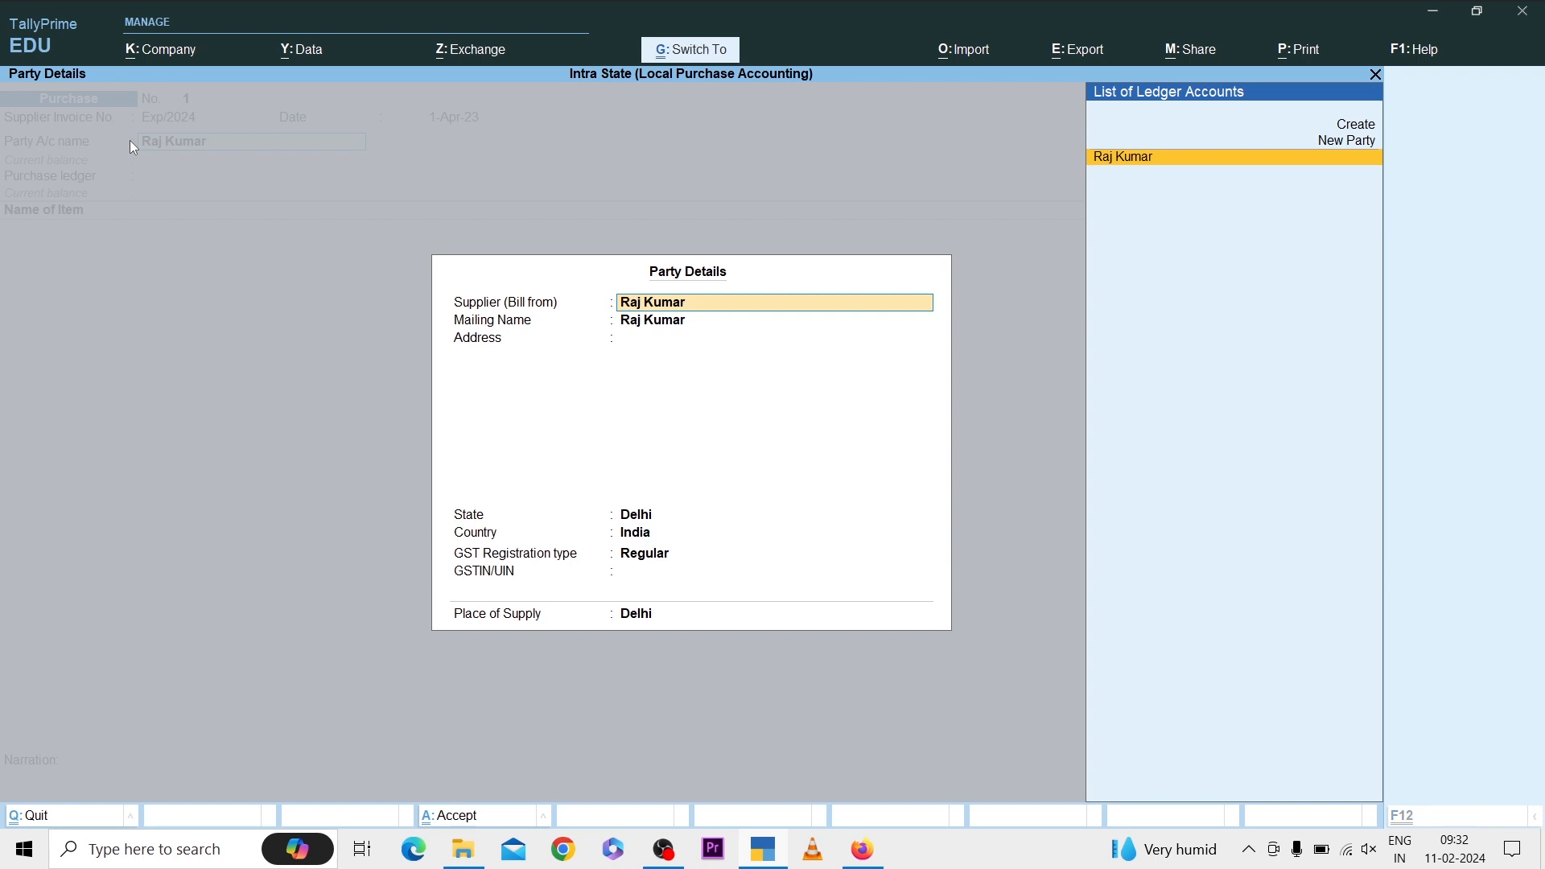
key(Return)
key(Return)
key(Return)
key(Return)
key(Return)
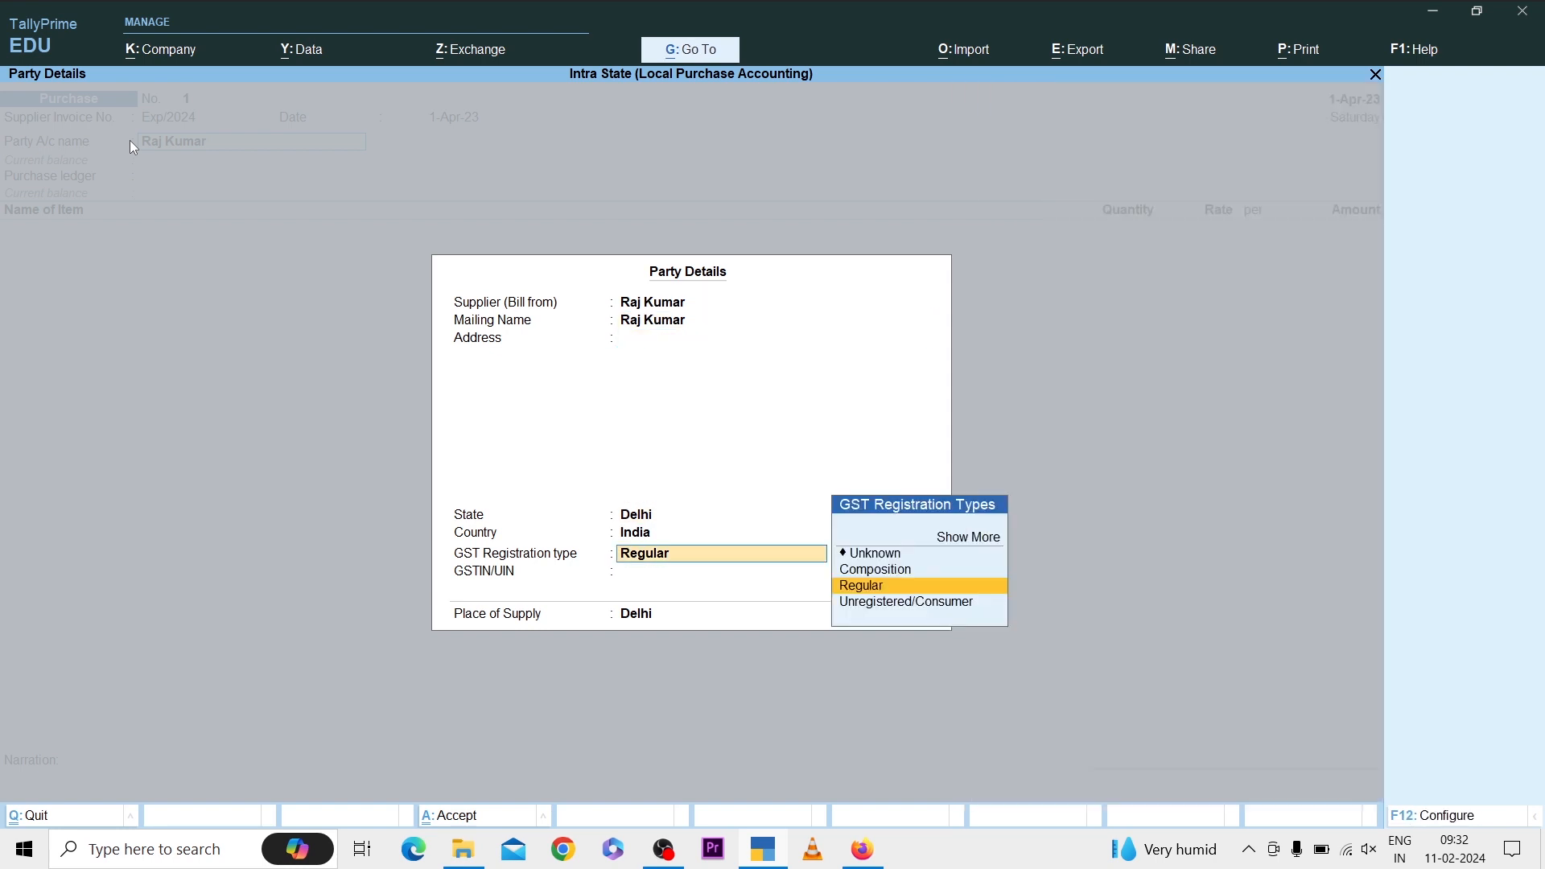
key(Return)
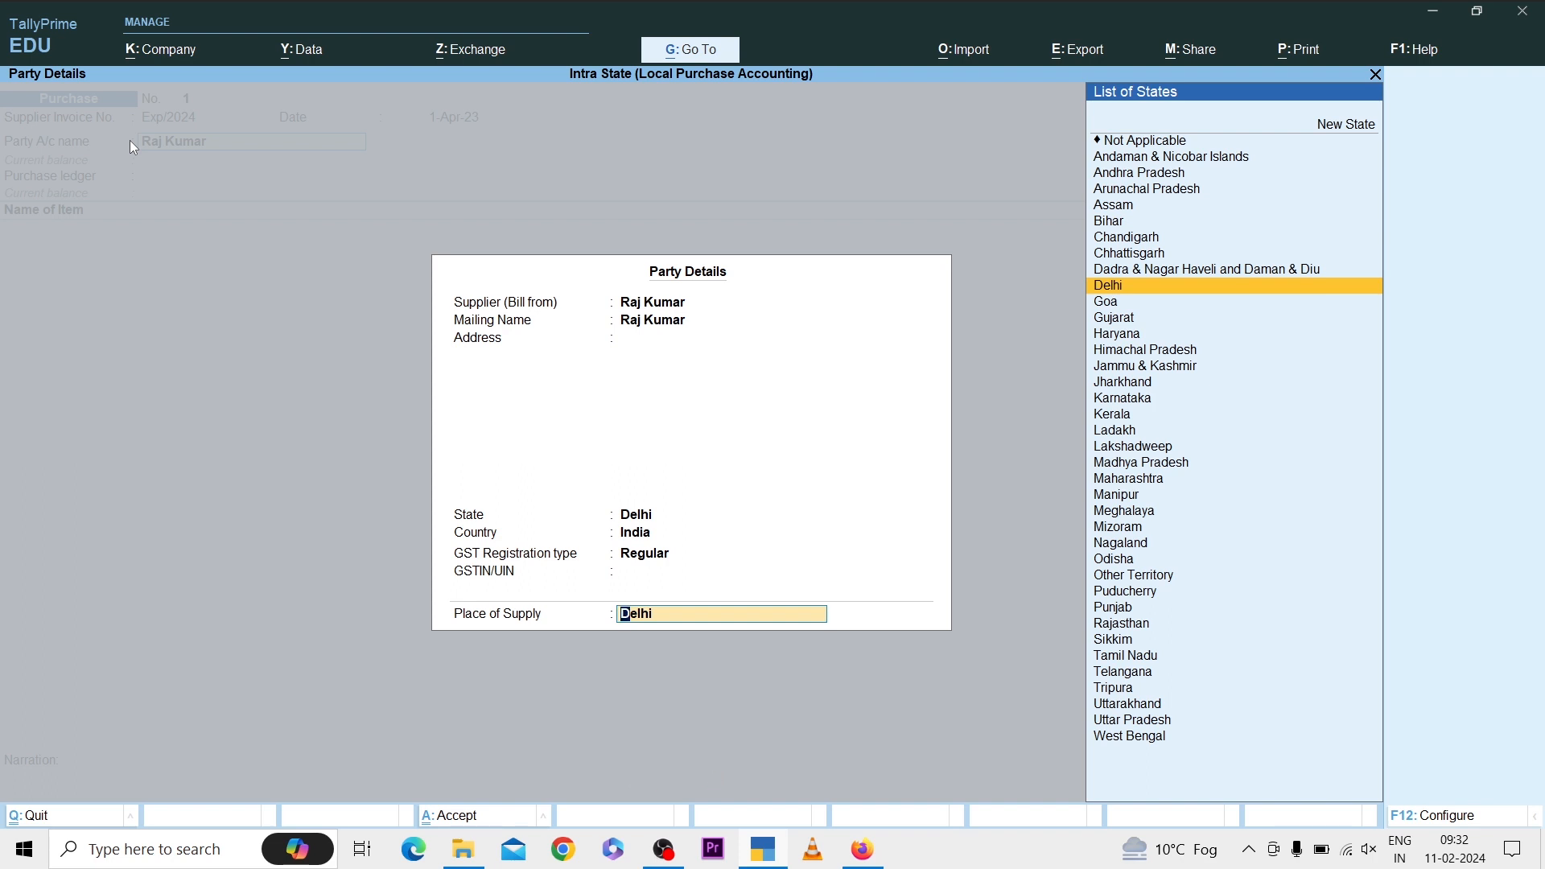
key(Return)
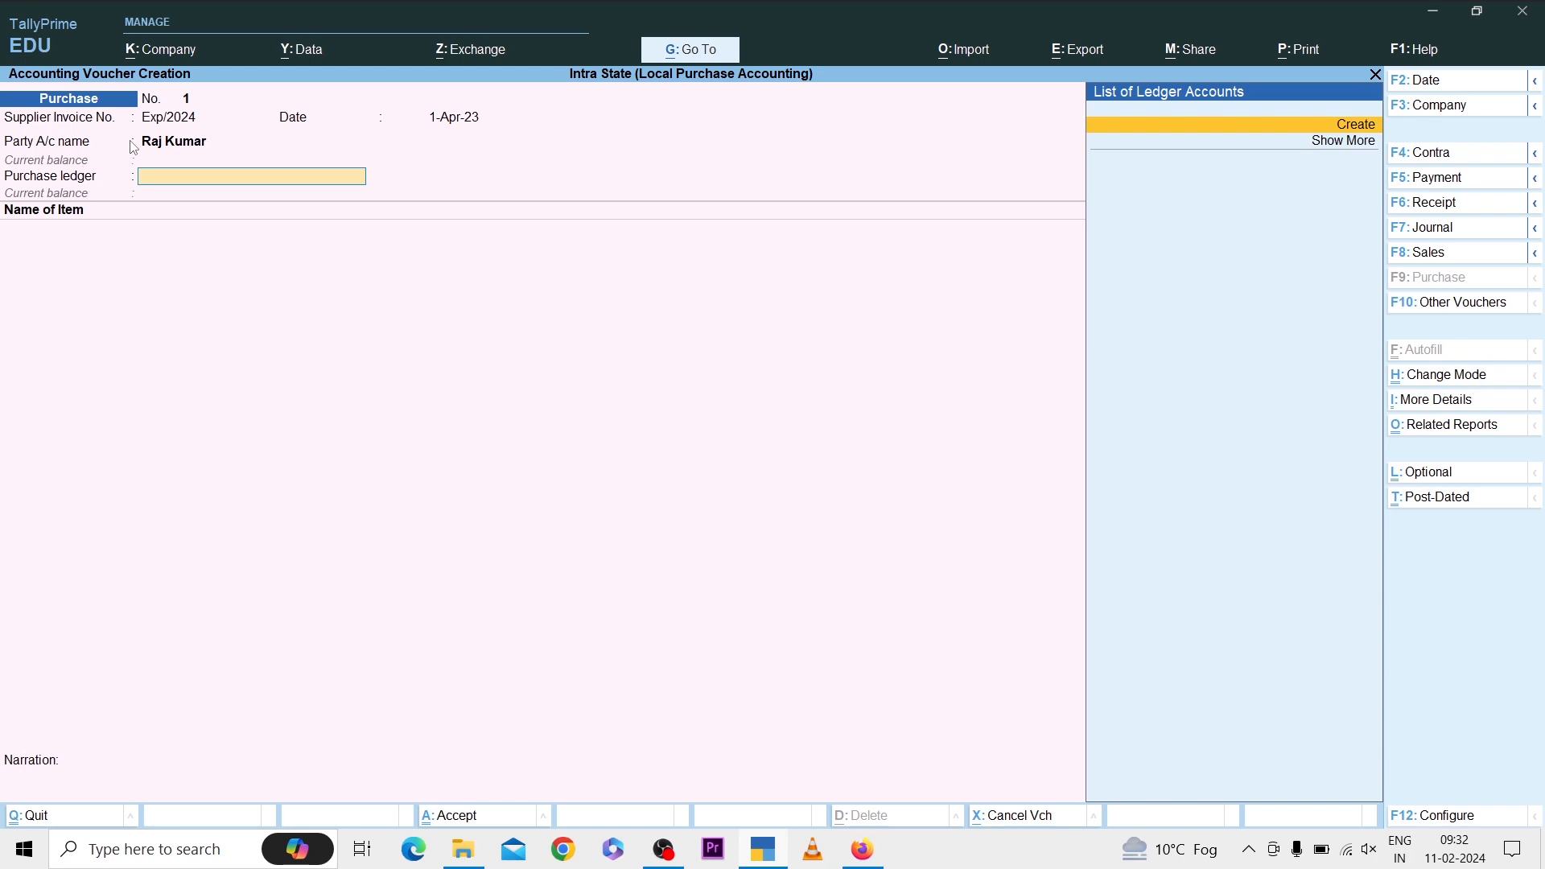
Create ledger 'Purchase' grouped under Purchase Accounts and set it as the purchase ledger.
key(Return)
text(Purcha)
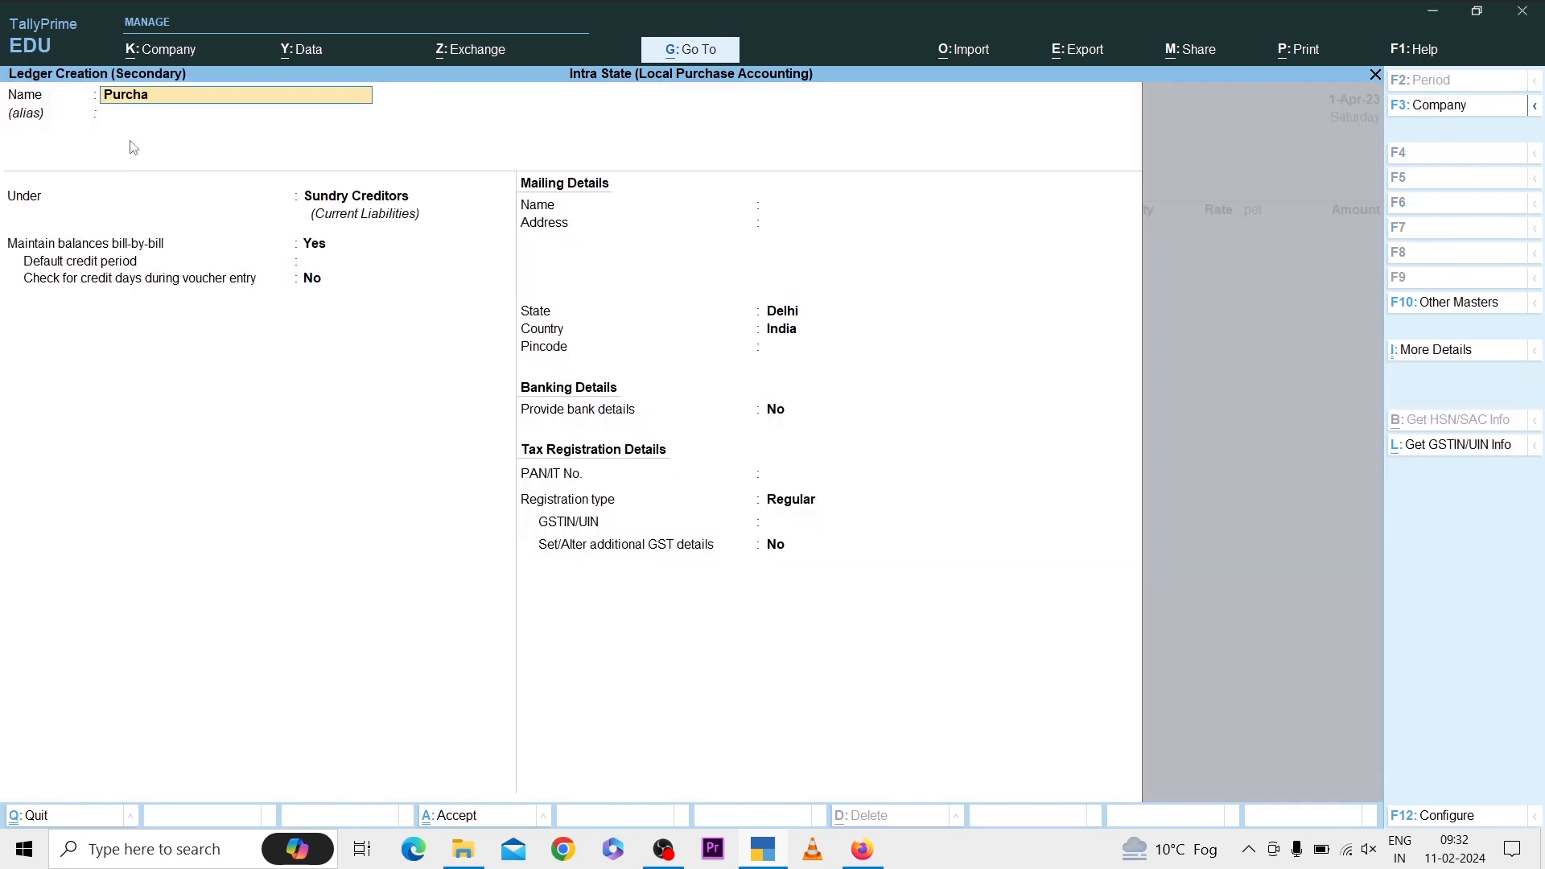
text(se)
key(Return)
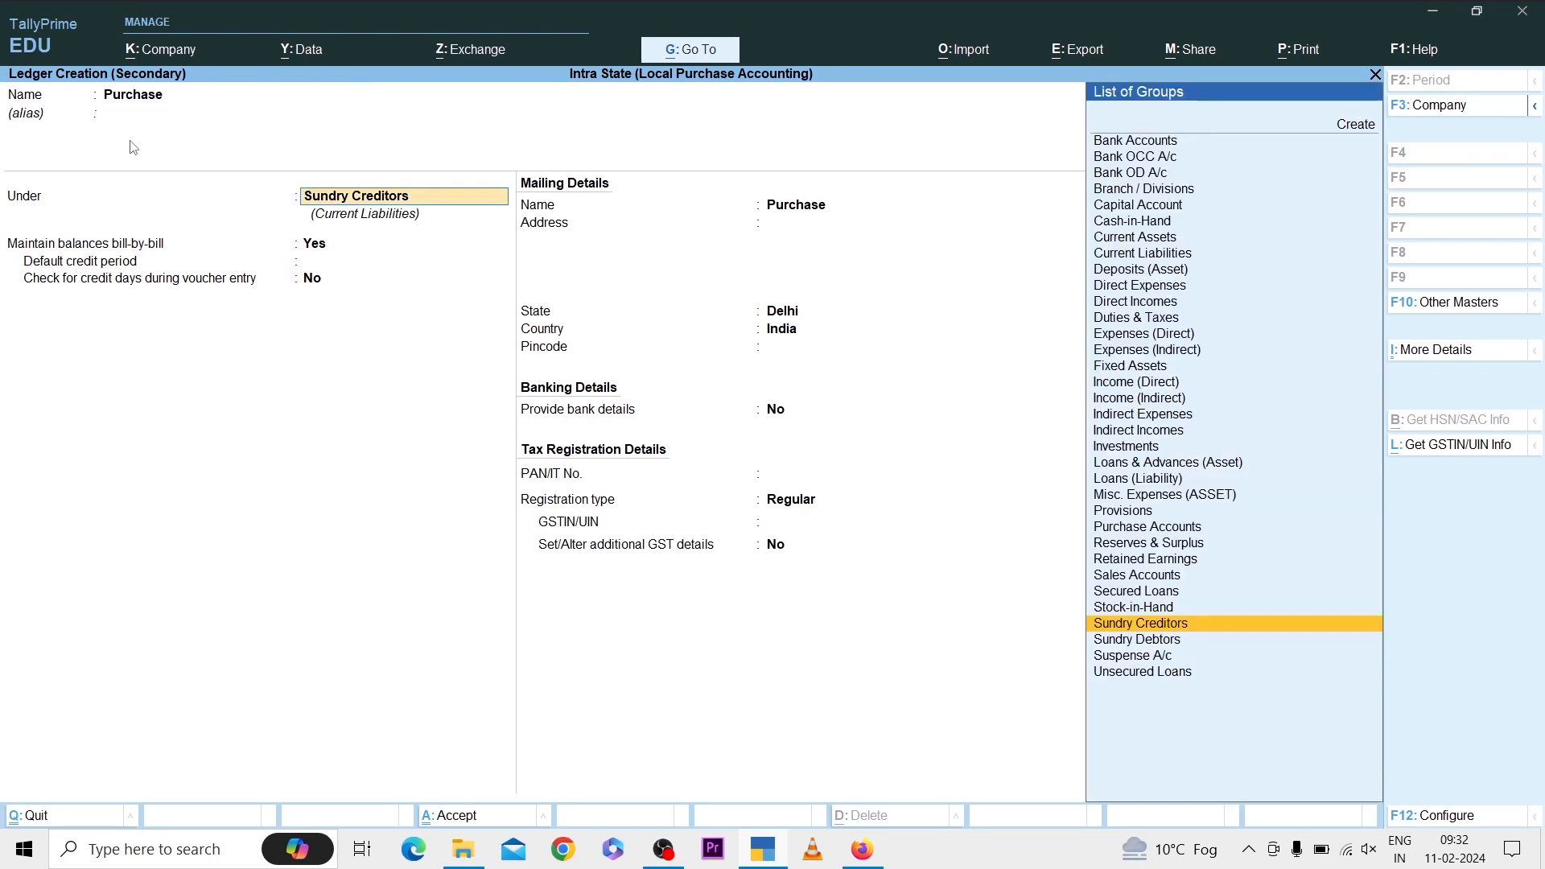
text(Pu)
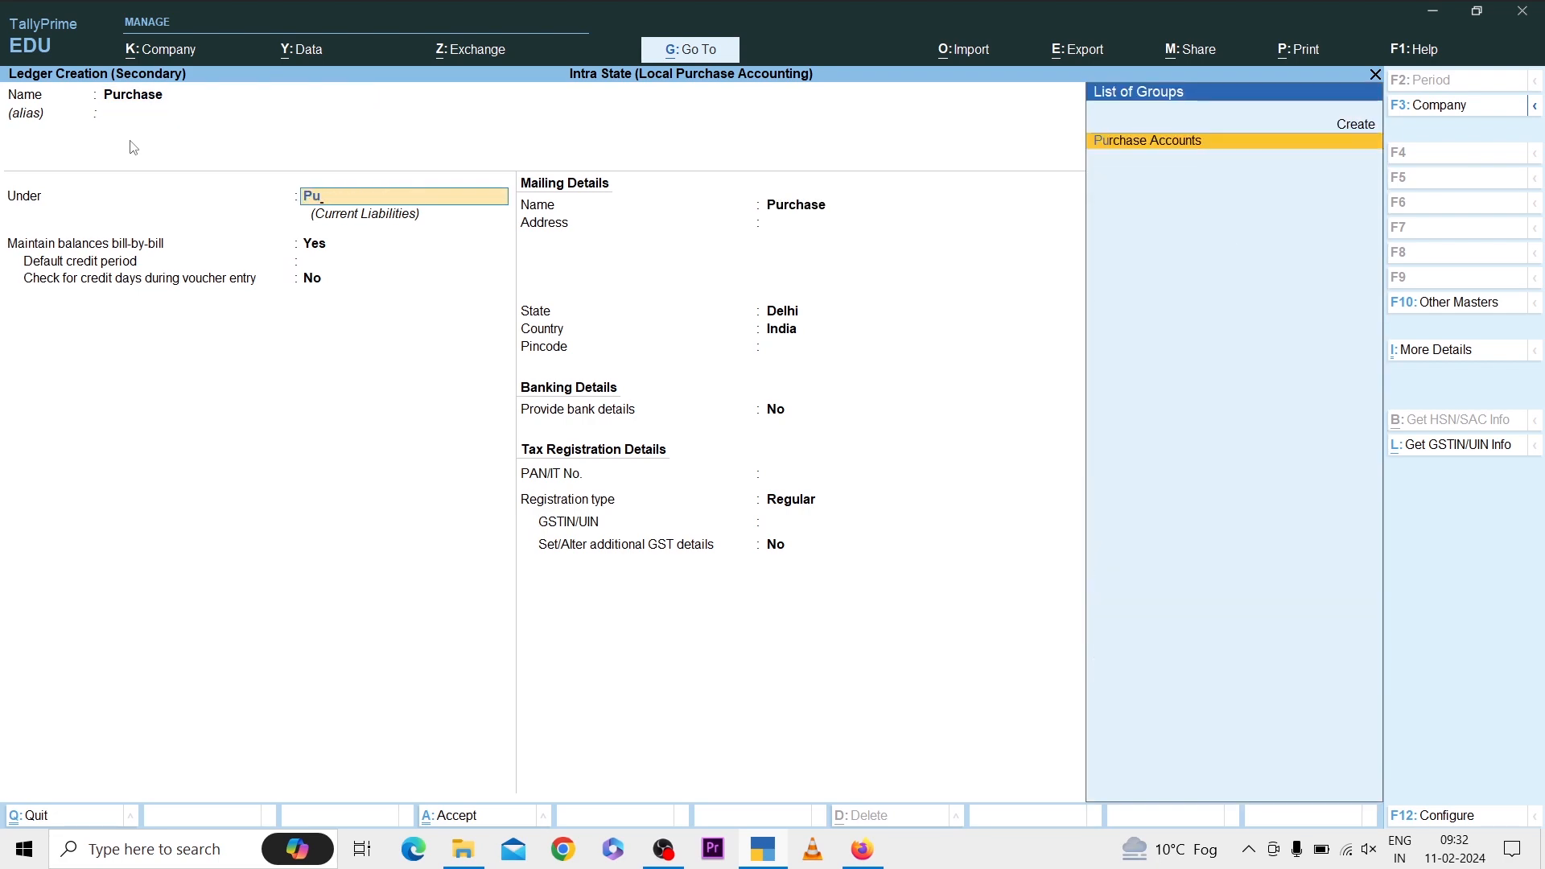
key(Return)
key(ctrl+a)
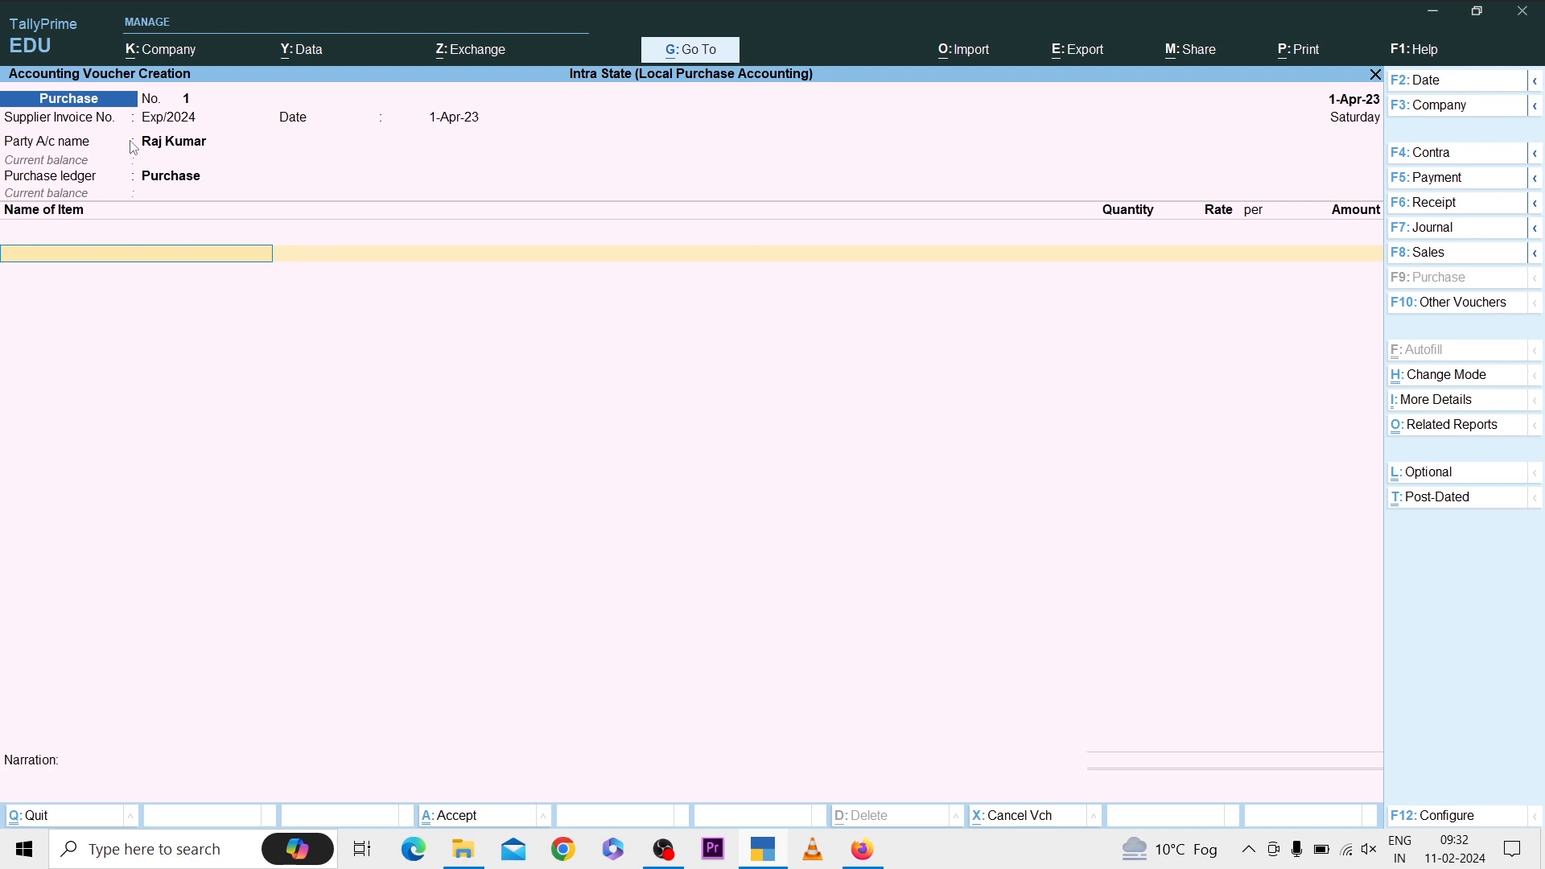
key(Up)
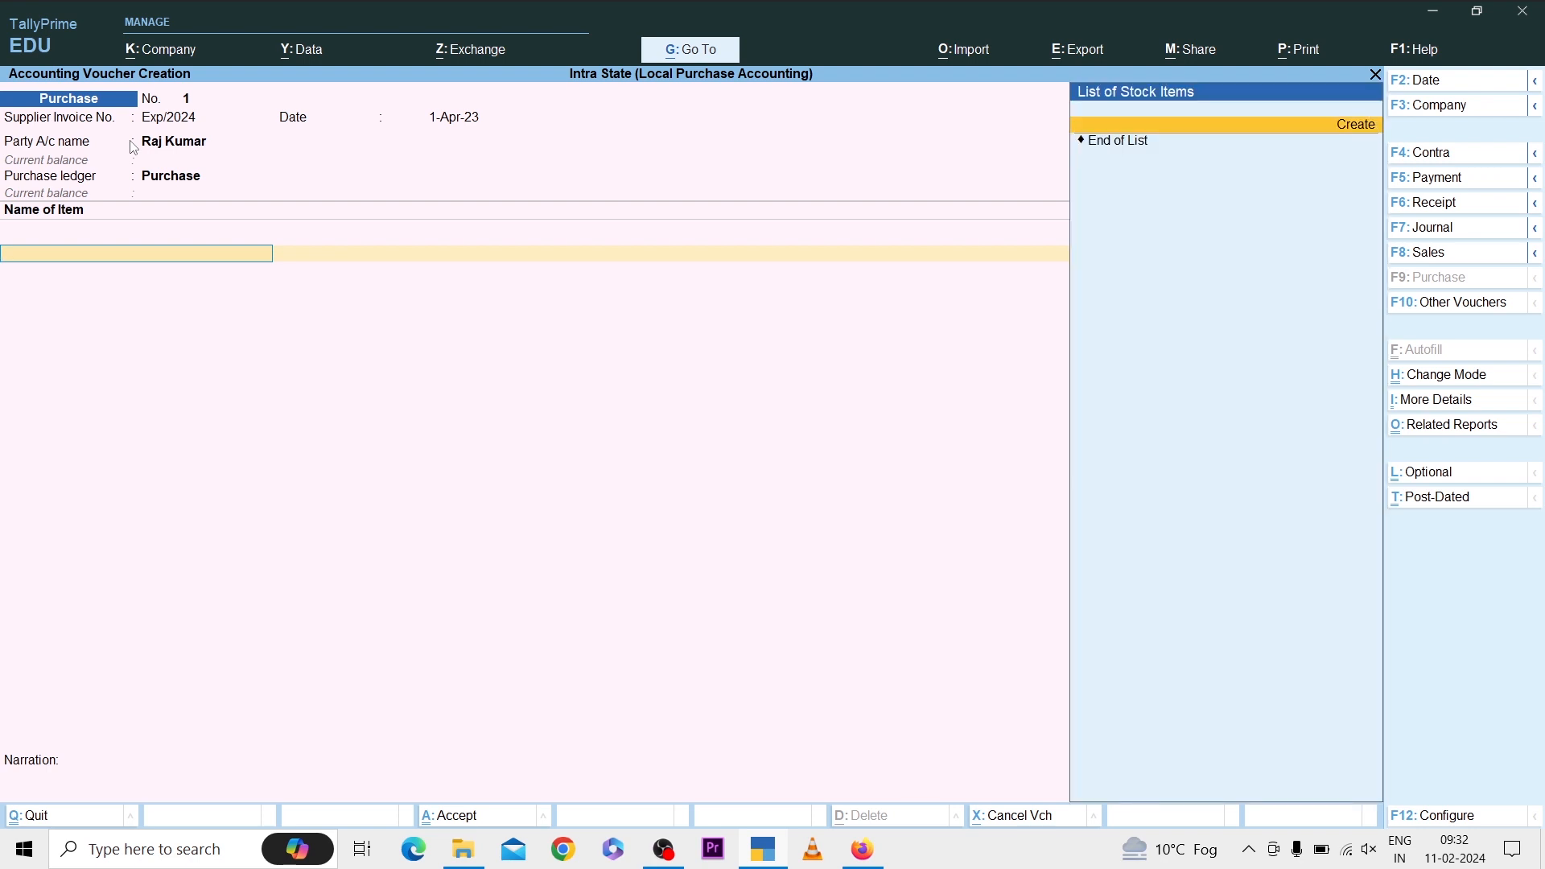
Create stock item Computer under Primary with a new unit nos (NOS-NUMBERS).
key(Return)
text(Comp)
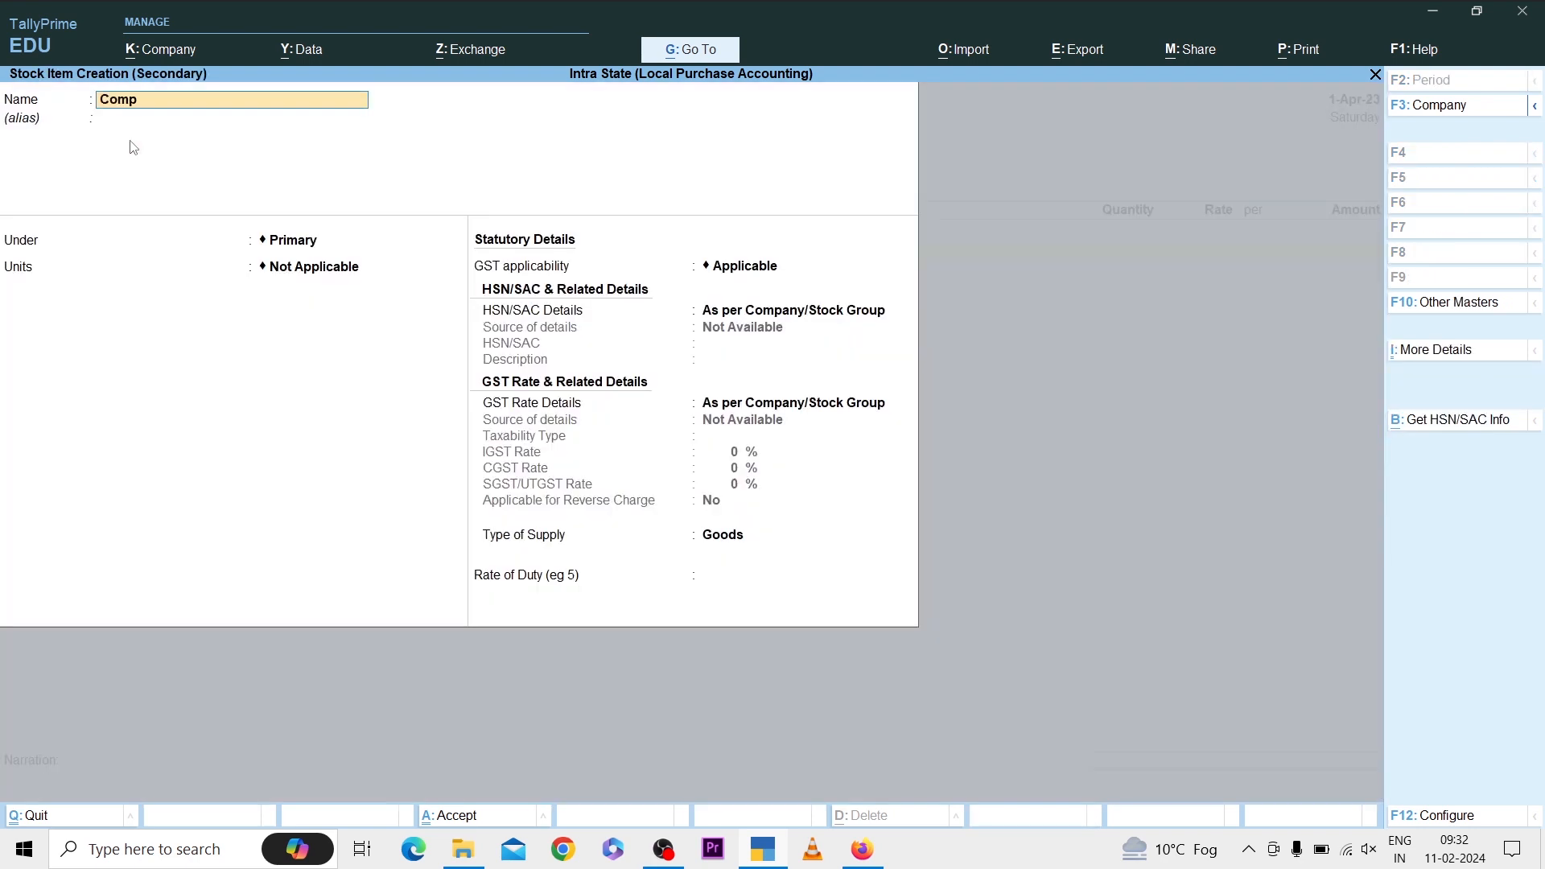
key(Return)
key(Return)
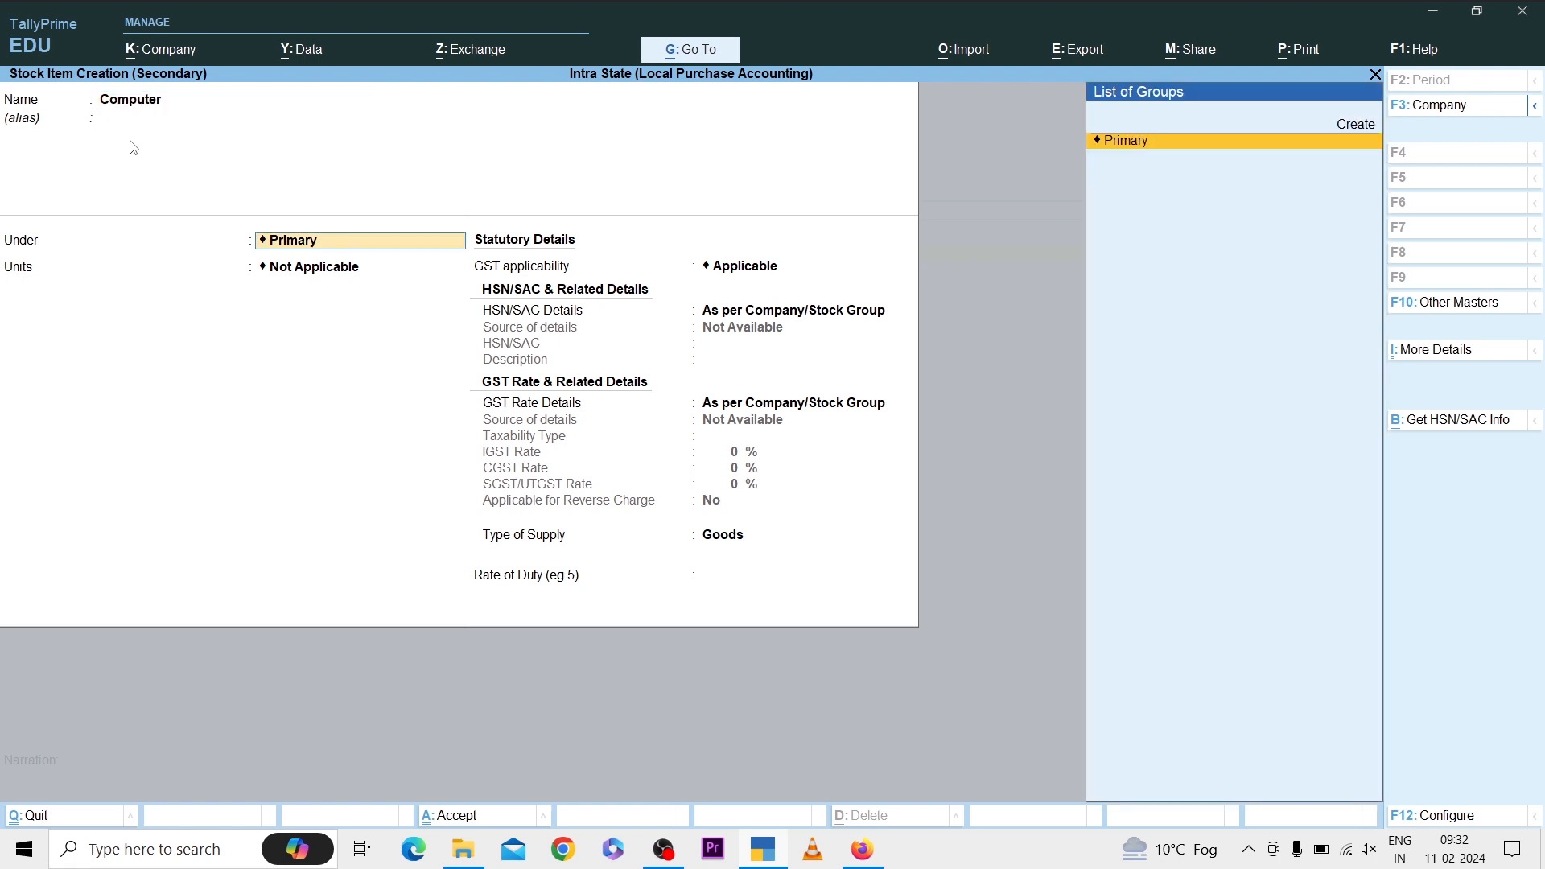
key(Return)
key(Up)
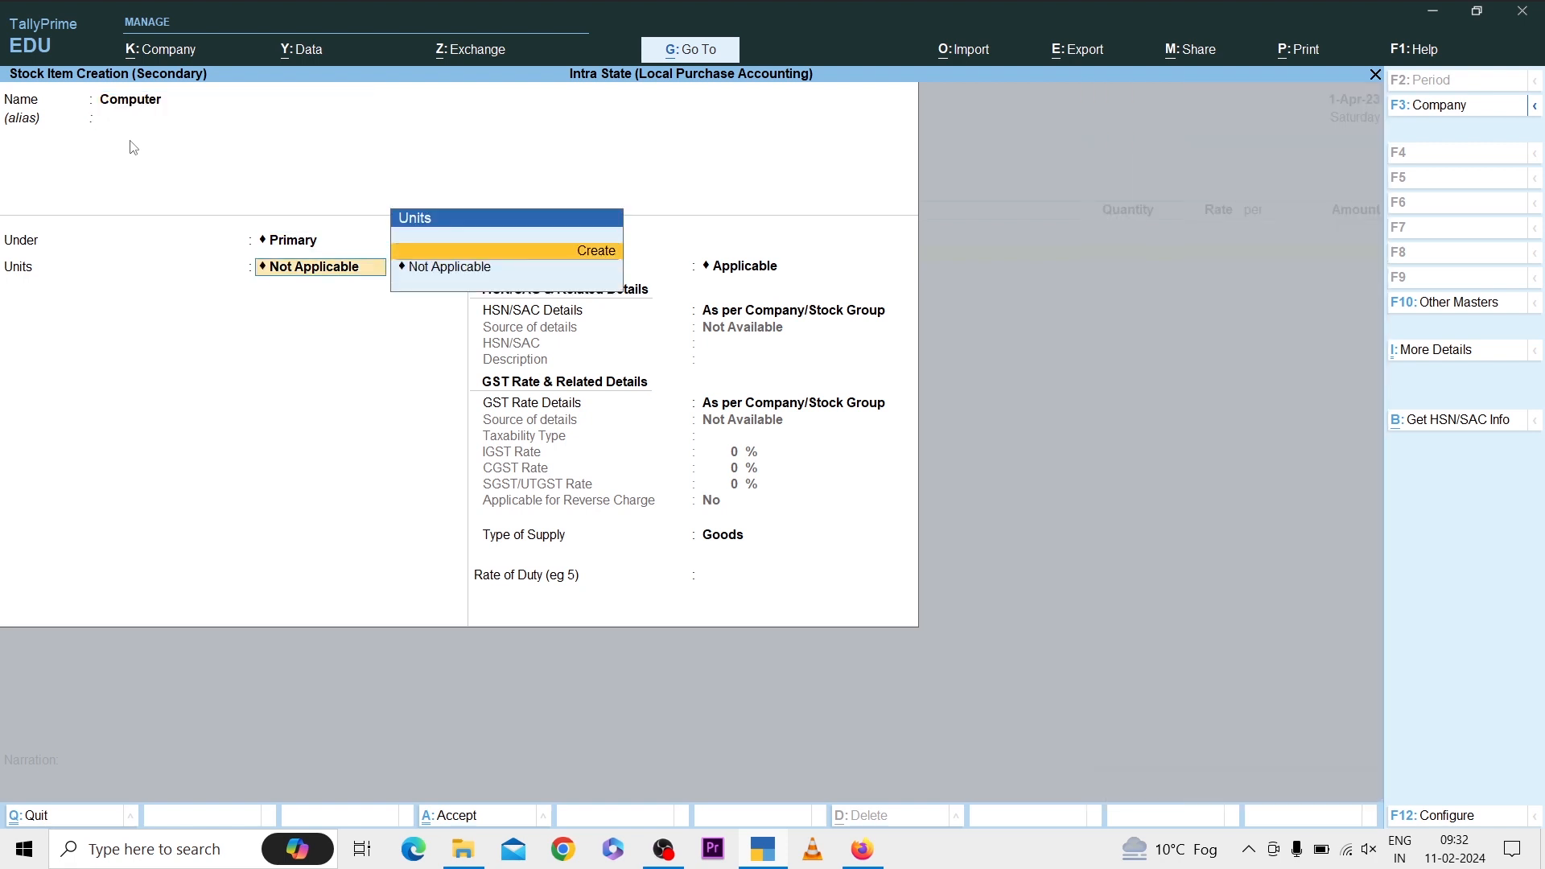
key(Return)
text(no)
key(Return)
key(Return)
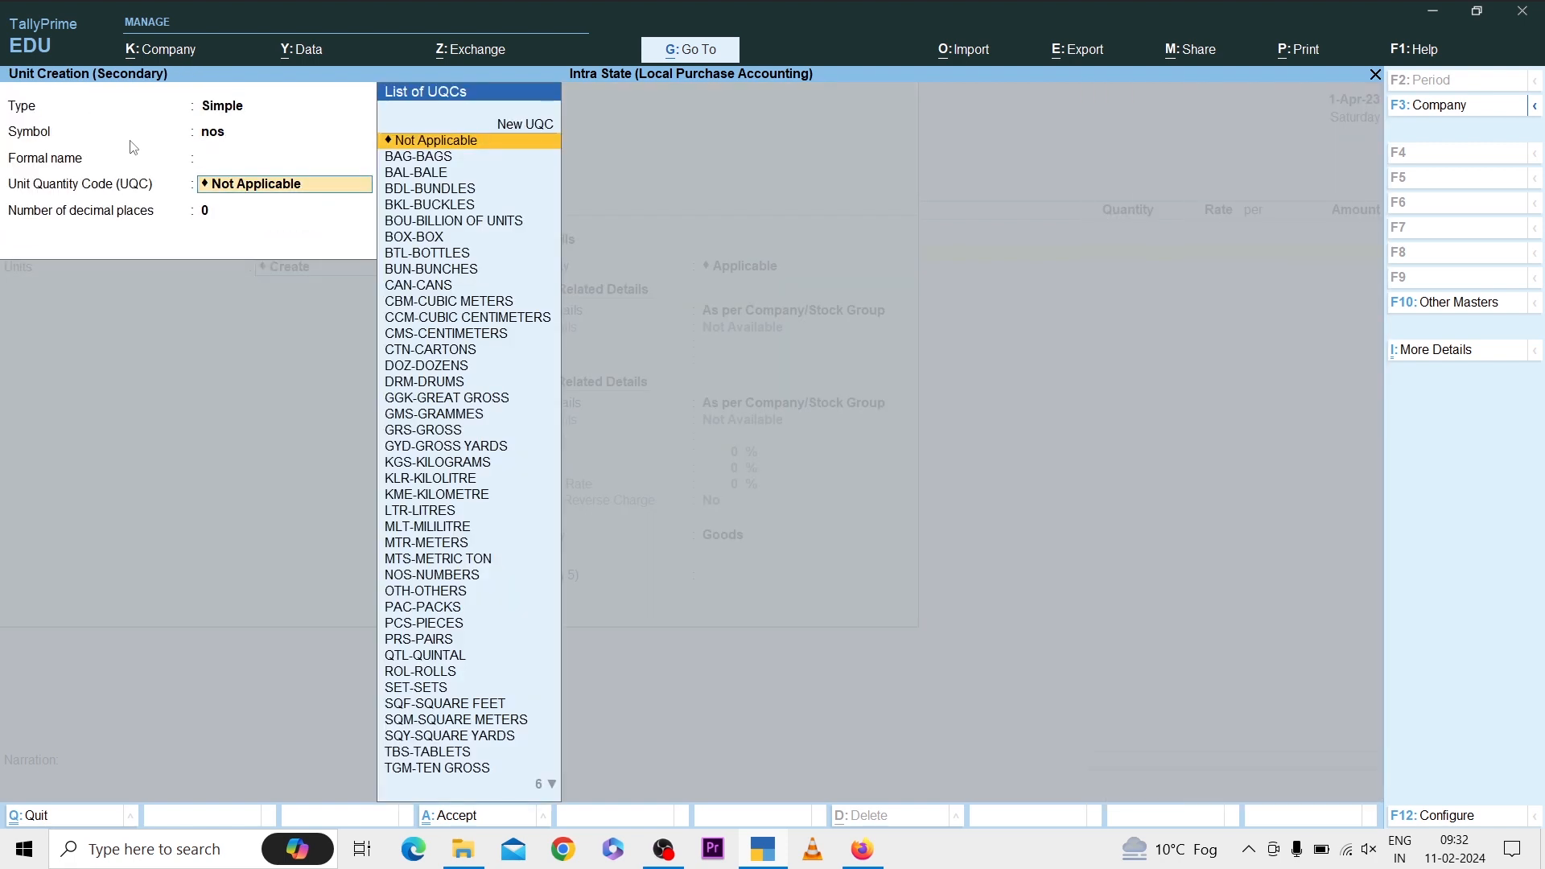
text(num)
key(Return)
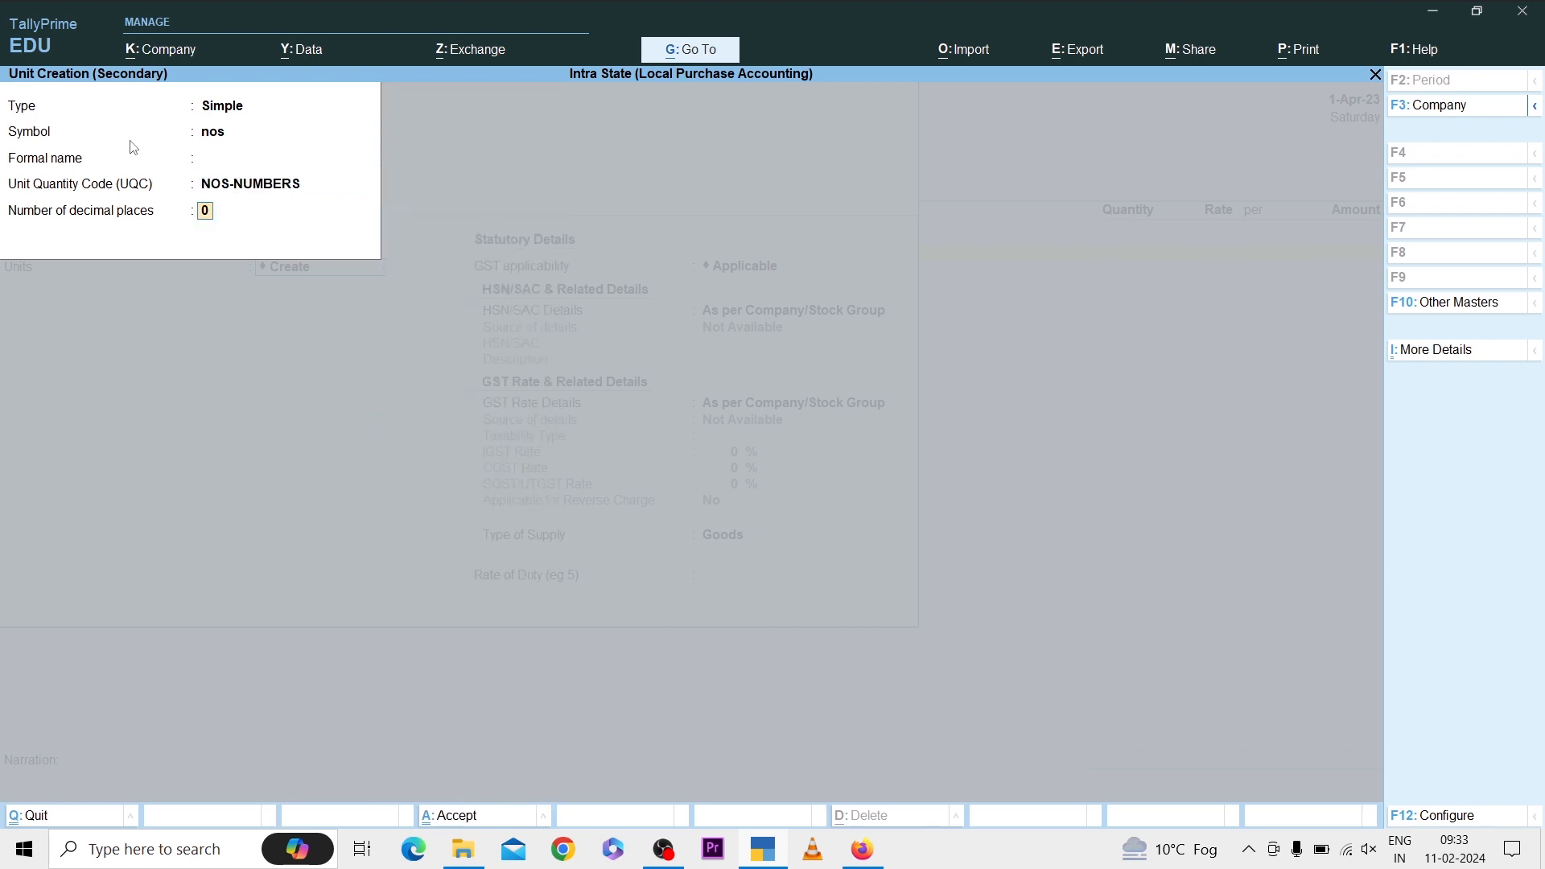
key(Return)
key(Return)
key(Return)
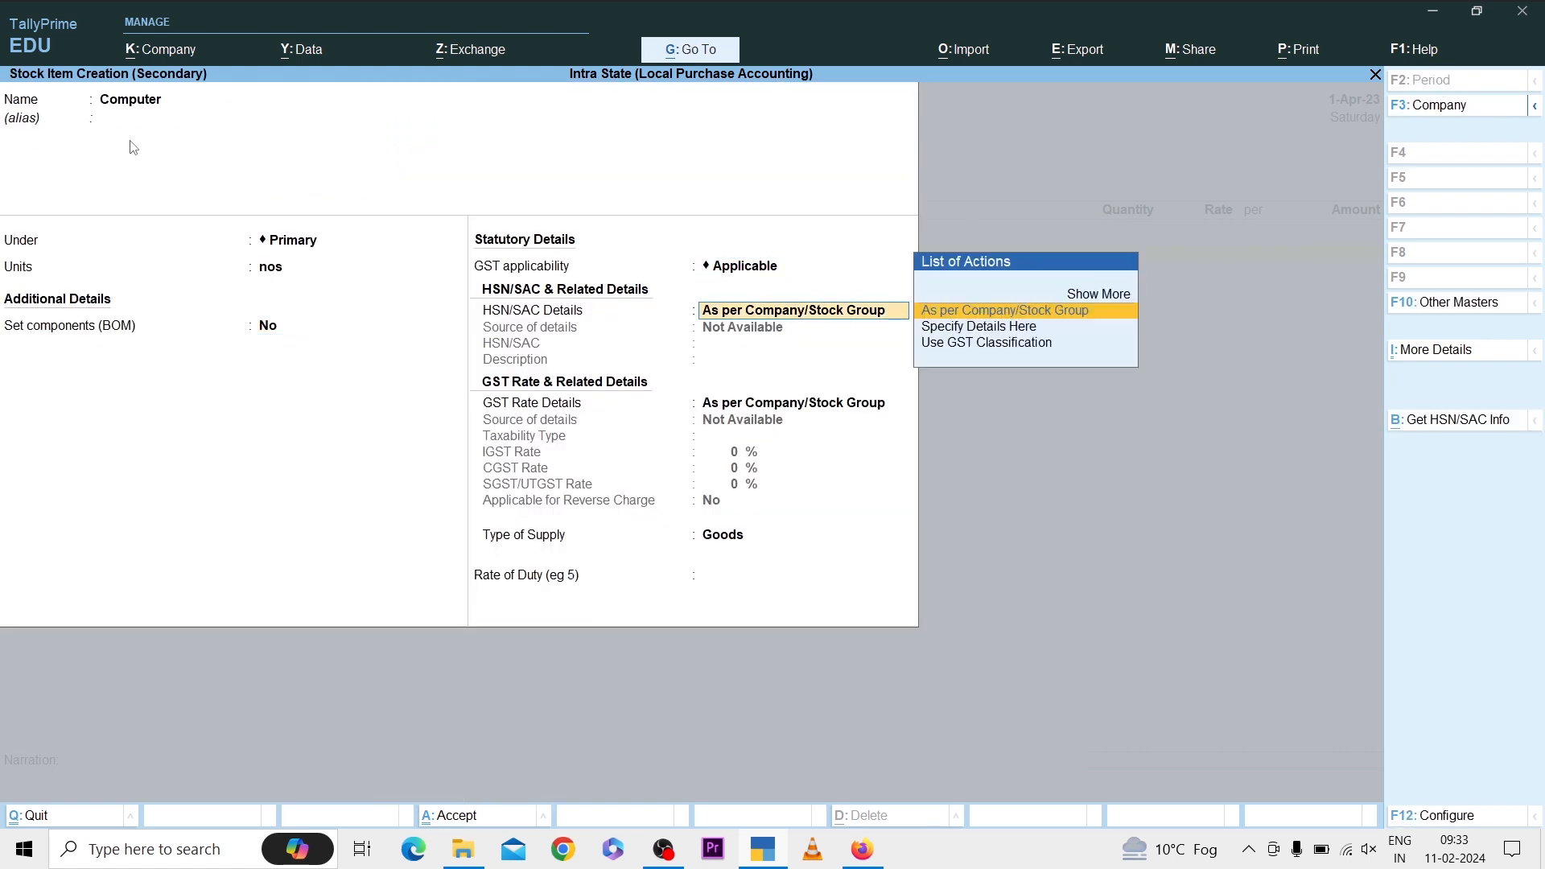
Give Computer HSN 852369, description Goods, and Taxable 18% GST, then save the item.
key(Down)
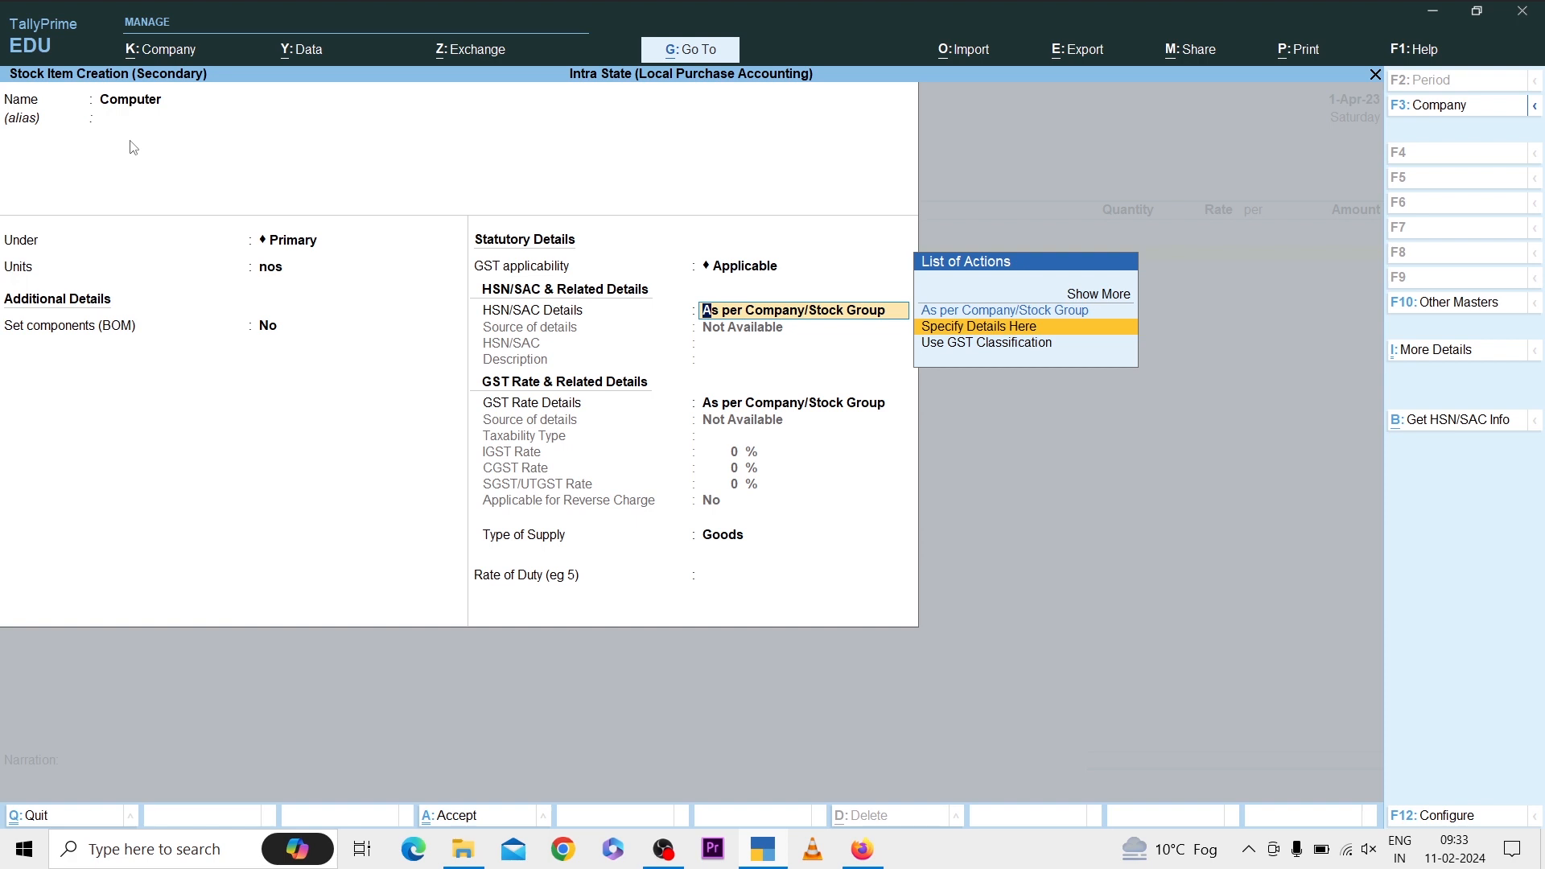
key(Return)
text(852369)
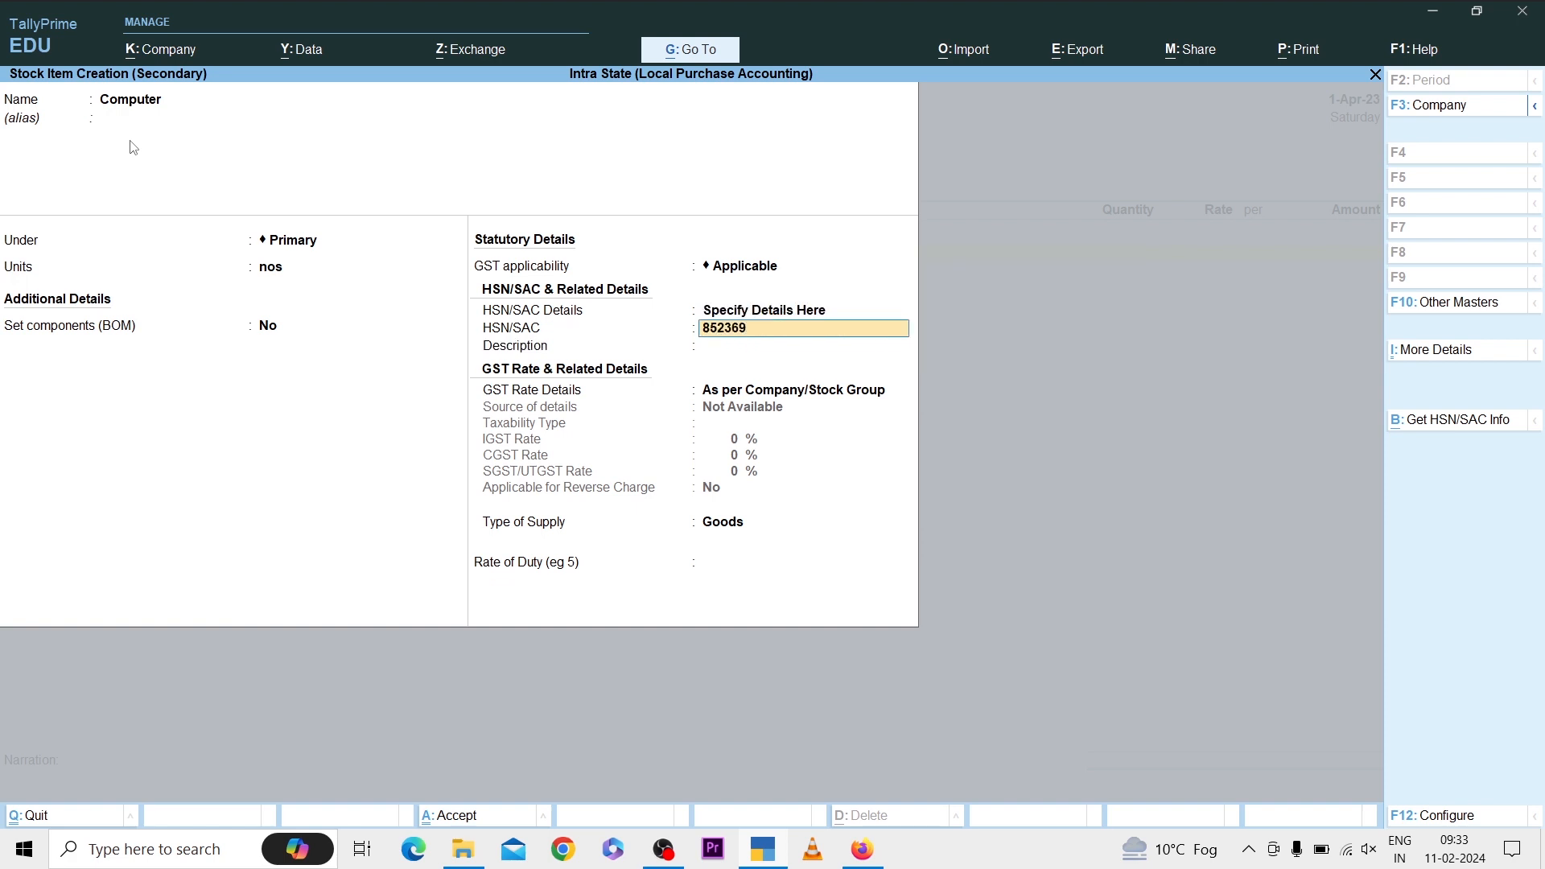
key(Return)
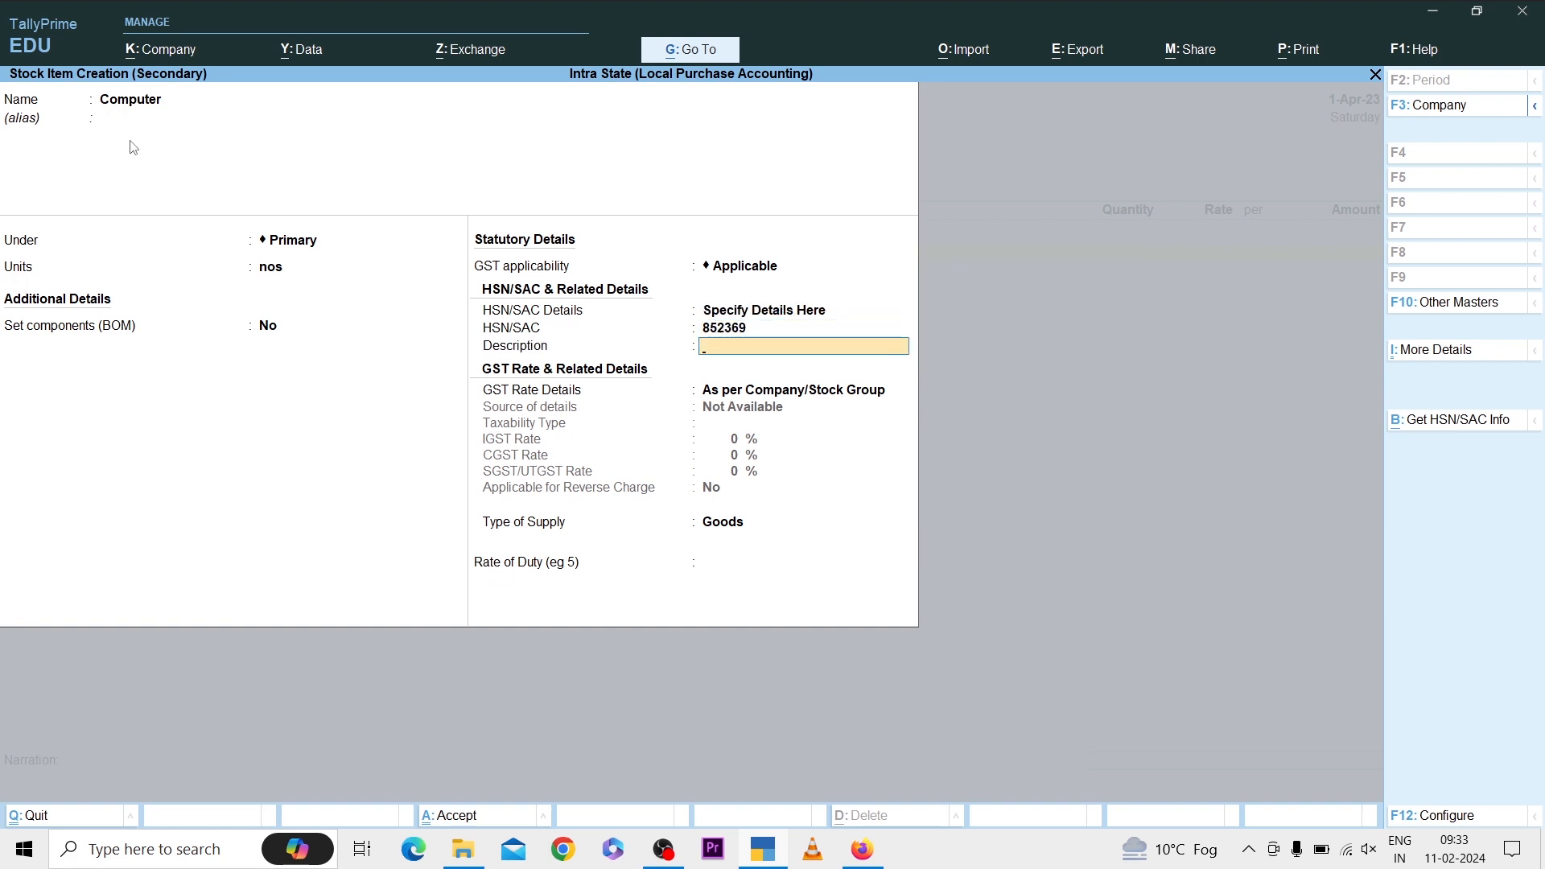
text(Goods)
key(Return)
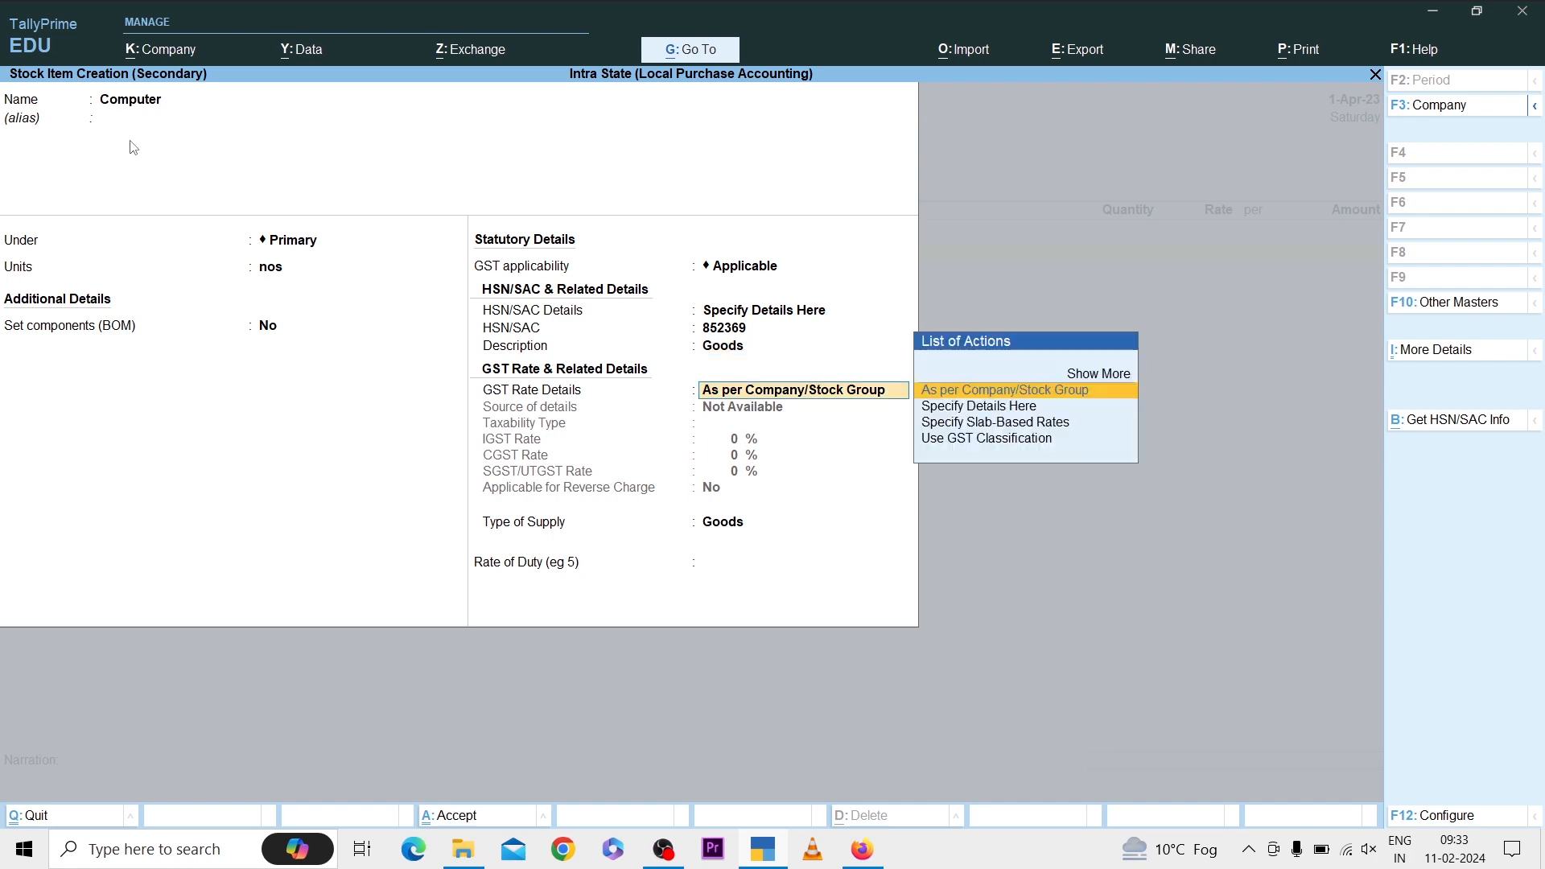
key(Down)
key(Return)
key(Return)
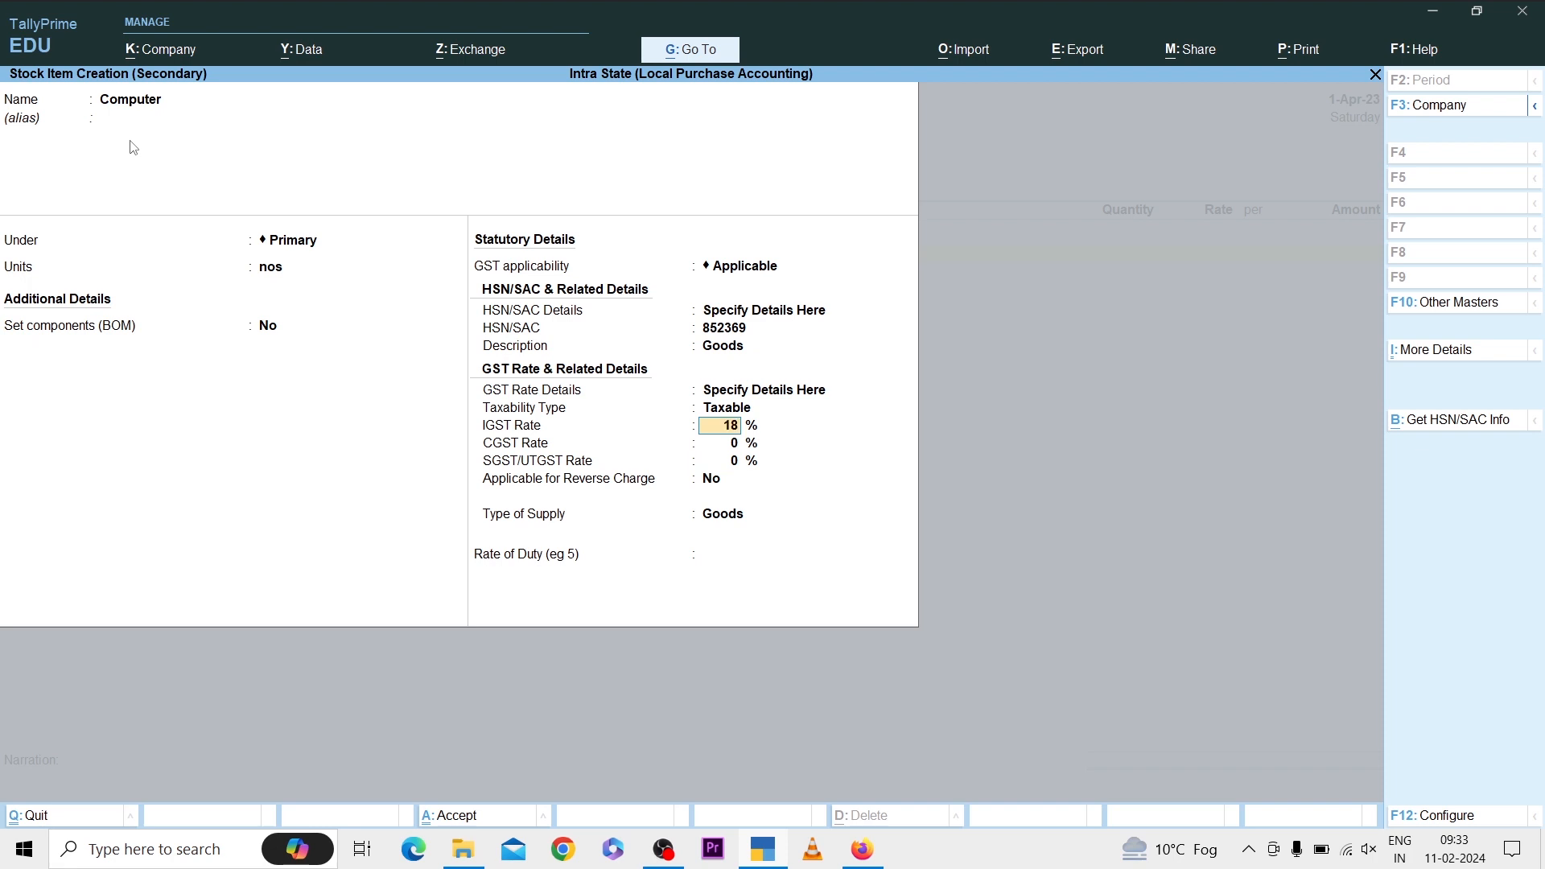
key(Return)
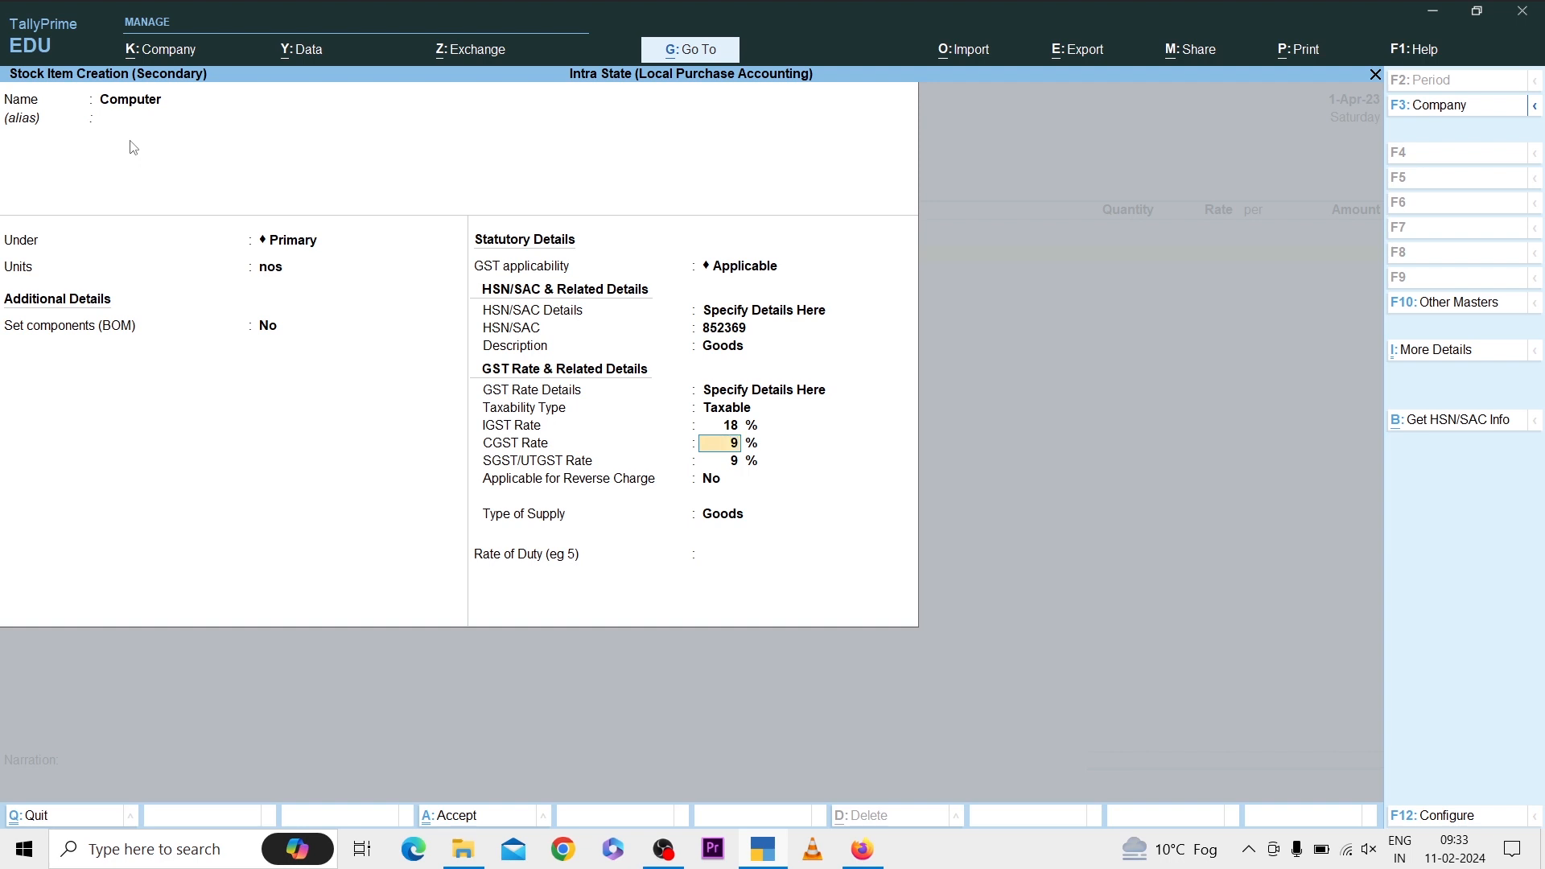
key(Return)
key(Return)
key(Return)
key(Return)
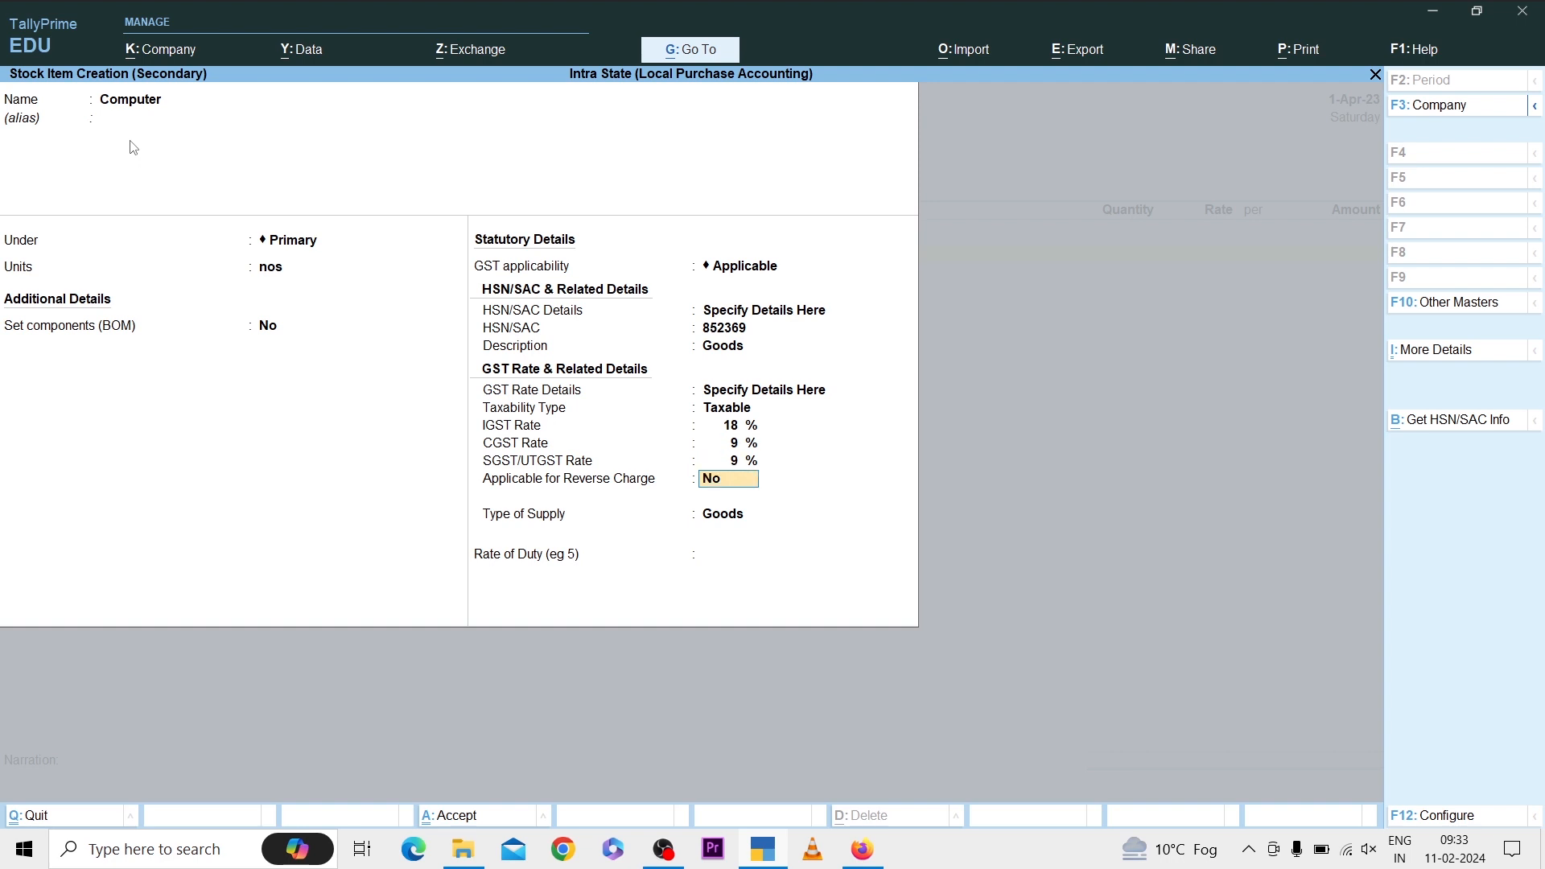
key(Return)
key(Return)
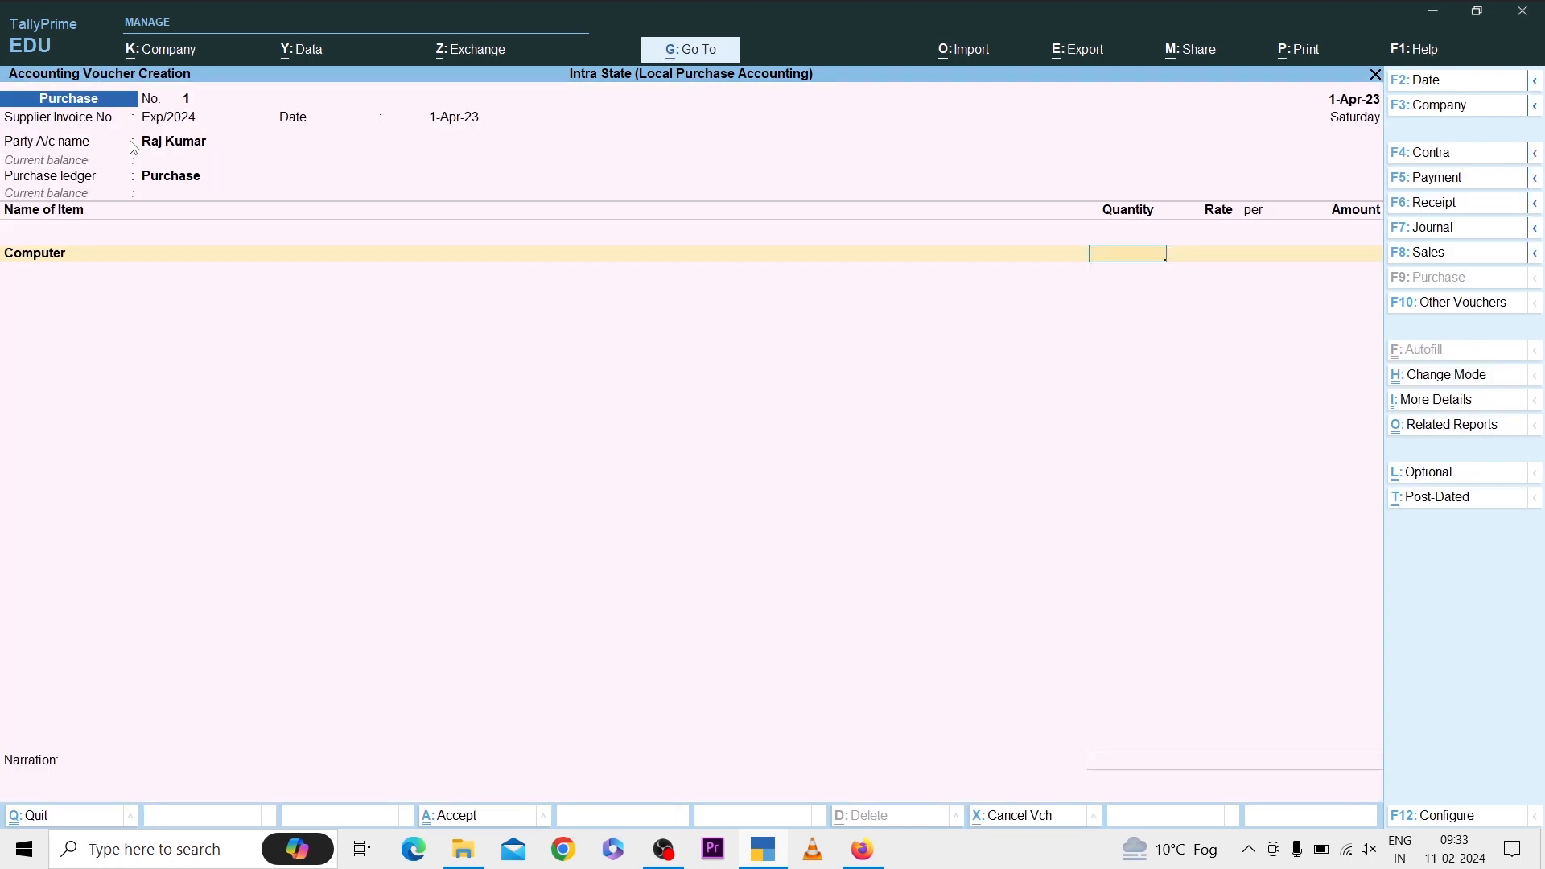
Enter 1 nos of Computer at rate 32,500 and close the item list.
text(1)
key(Return)
text(3)
text(2,500)
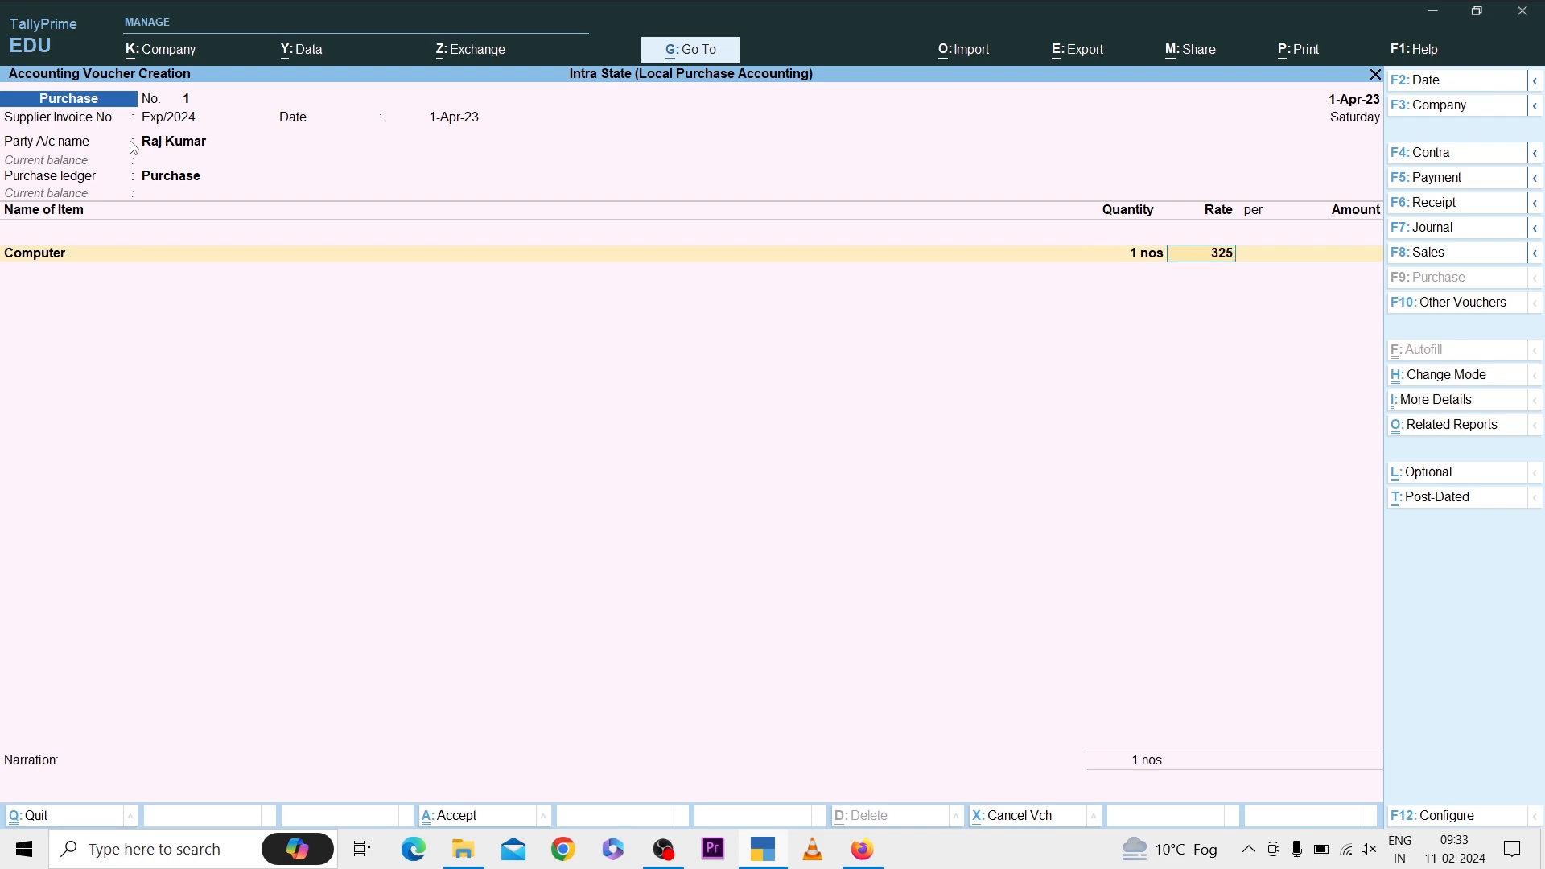
key(Return)
key(Return)
key(Return)
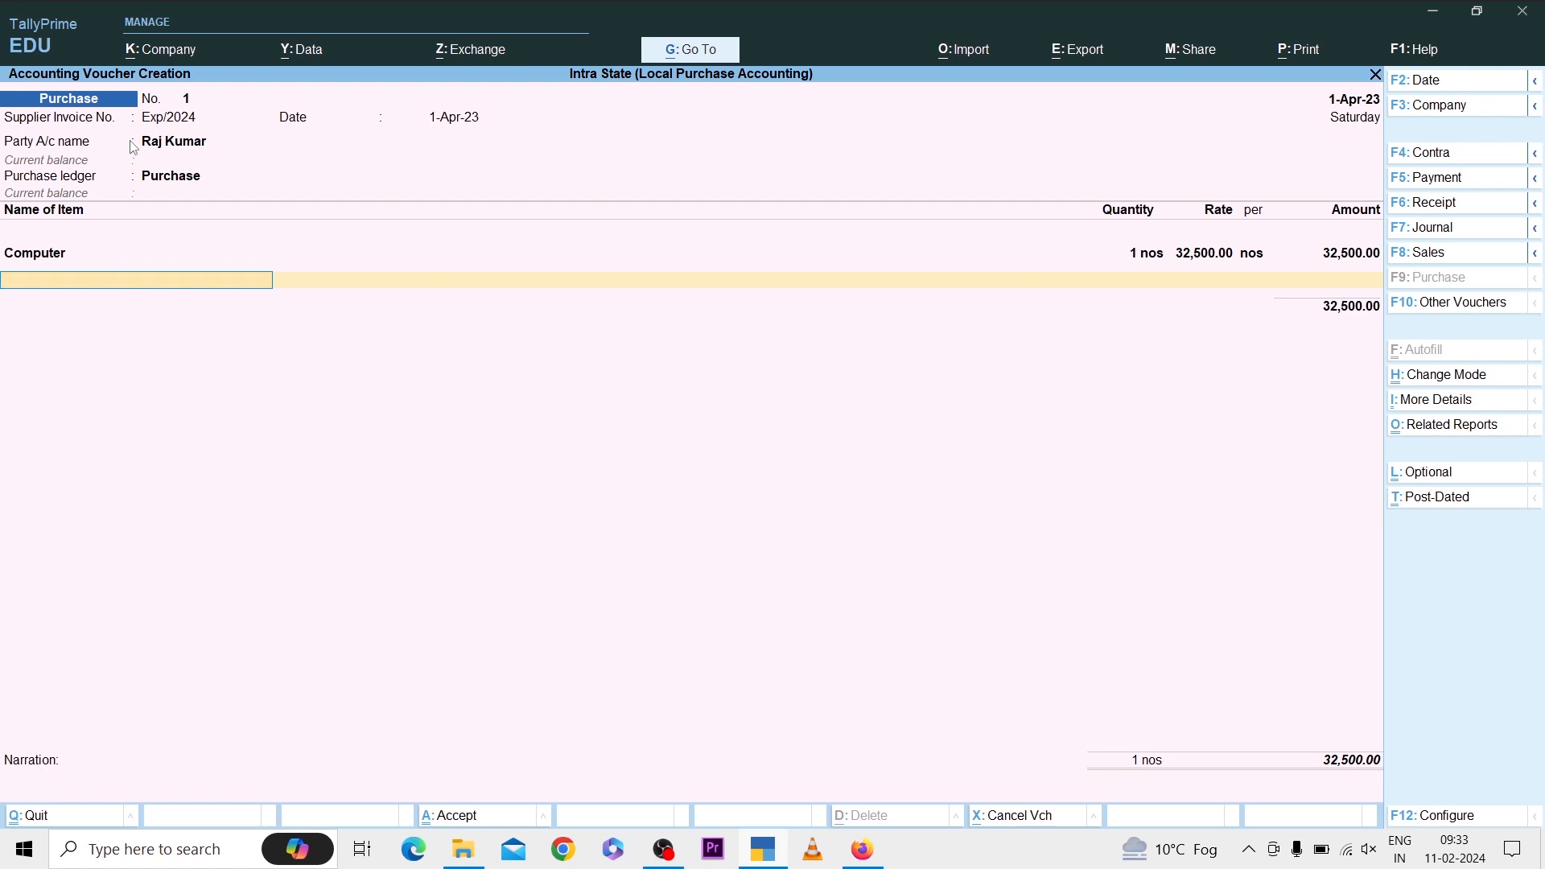
key(BackSpace)
key(Return)
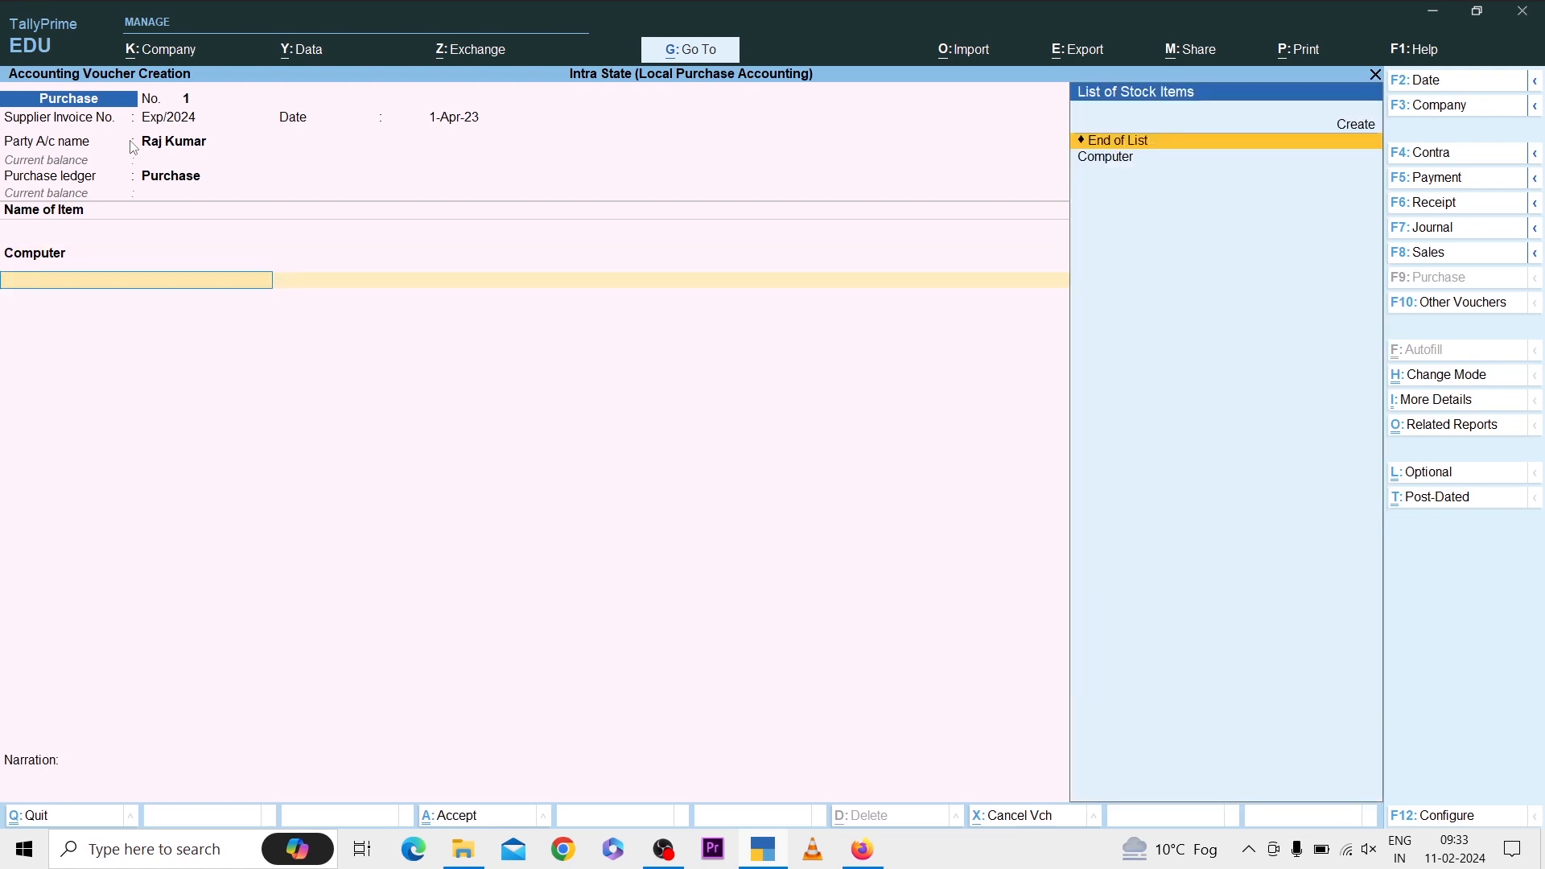
key(Return)
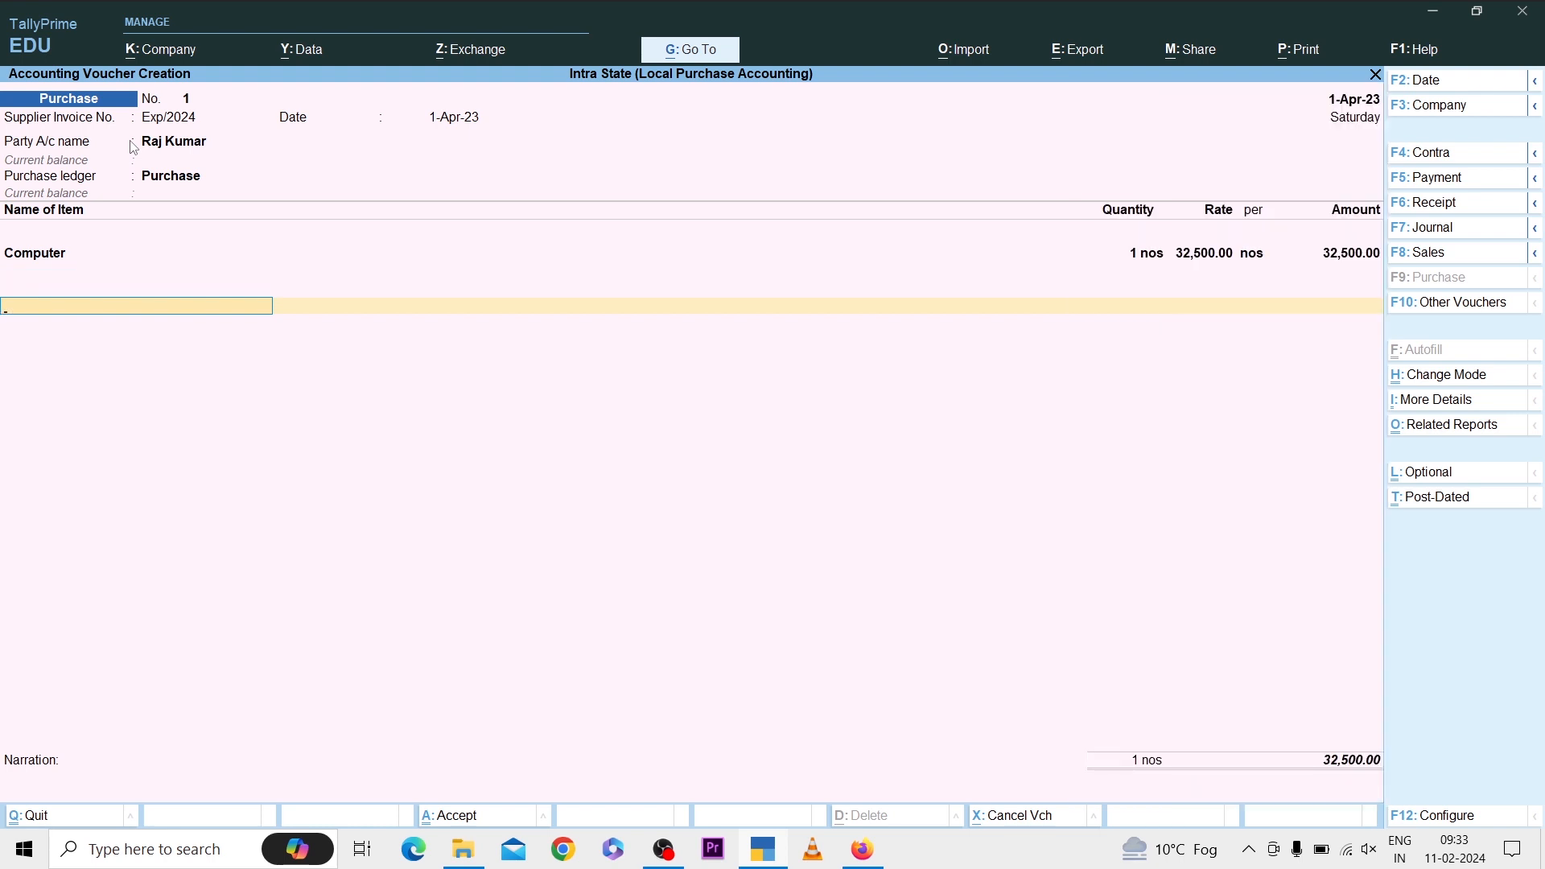
key(alt+c)
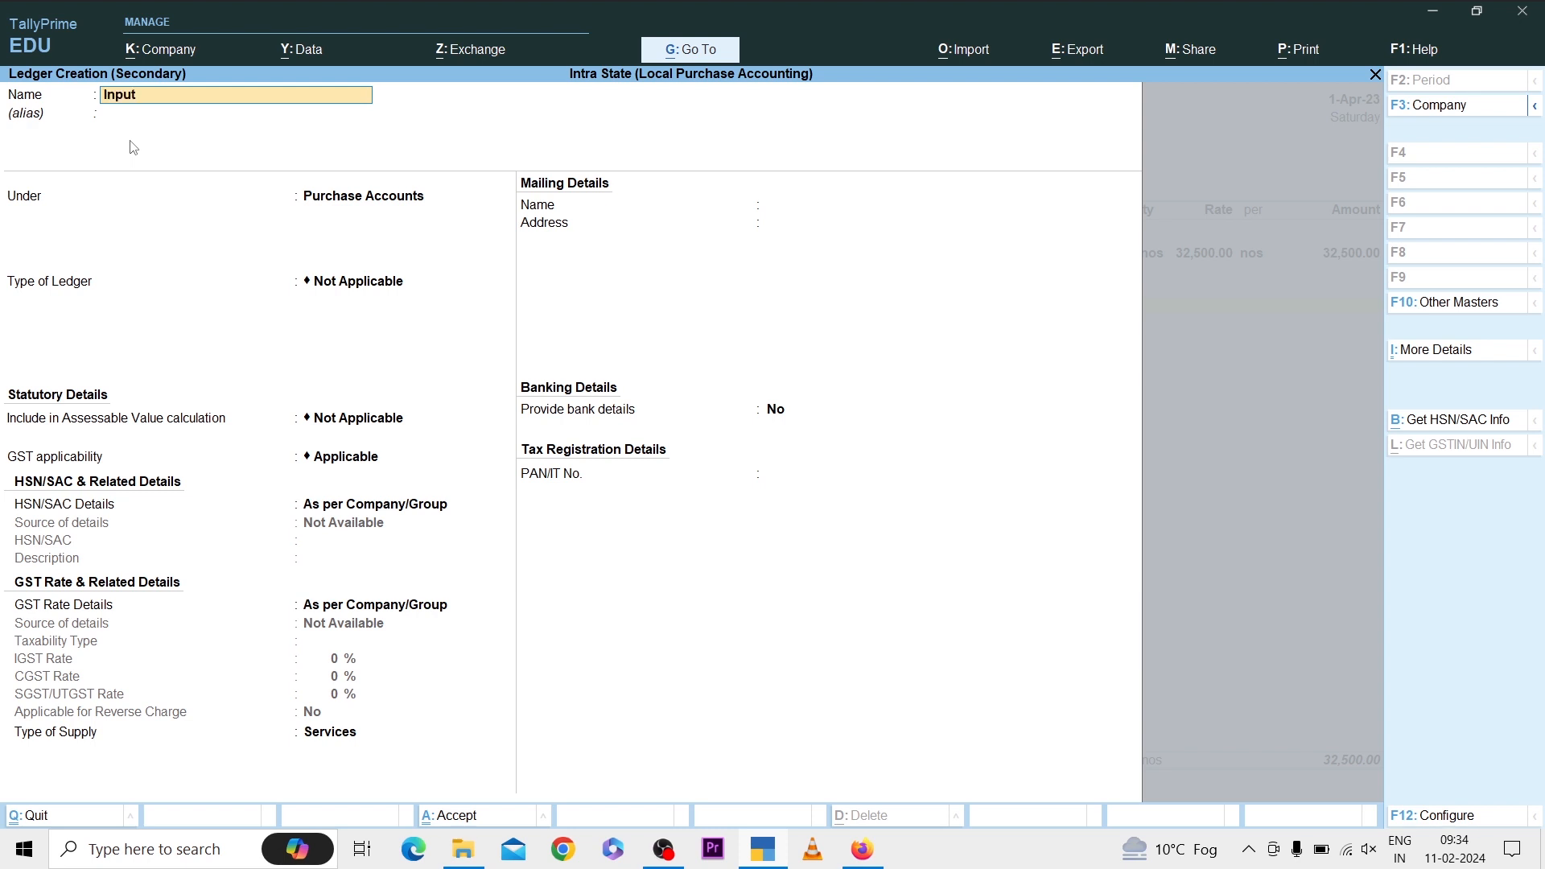
Create ledger Input Cgst under Duties & Taxes, GST type CGST, charging 2,925.00.
text(Cgst)
key(Return)
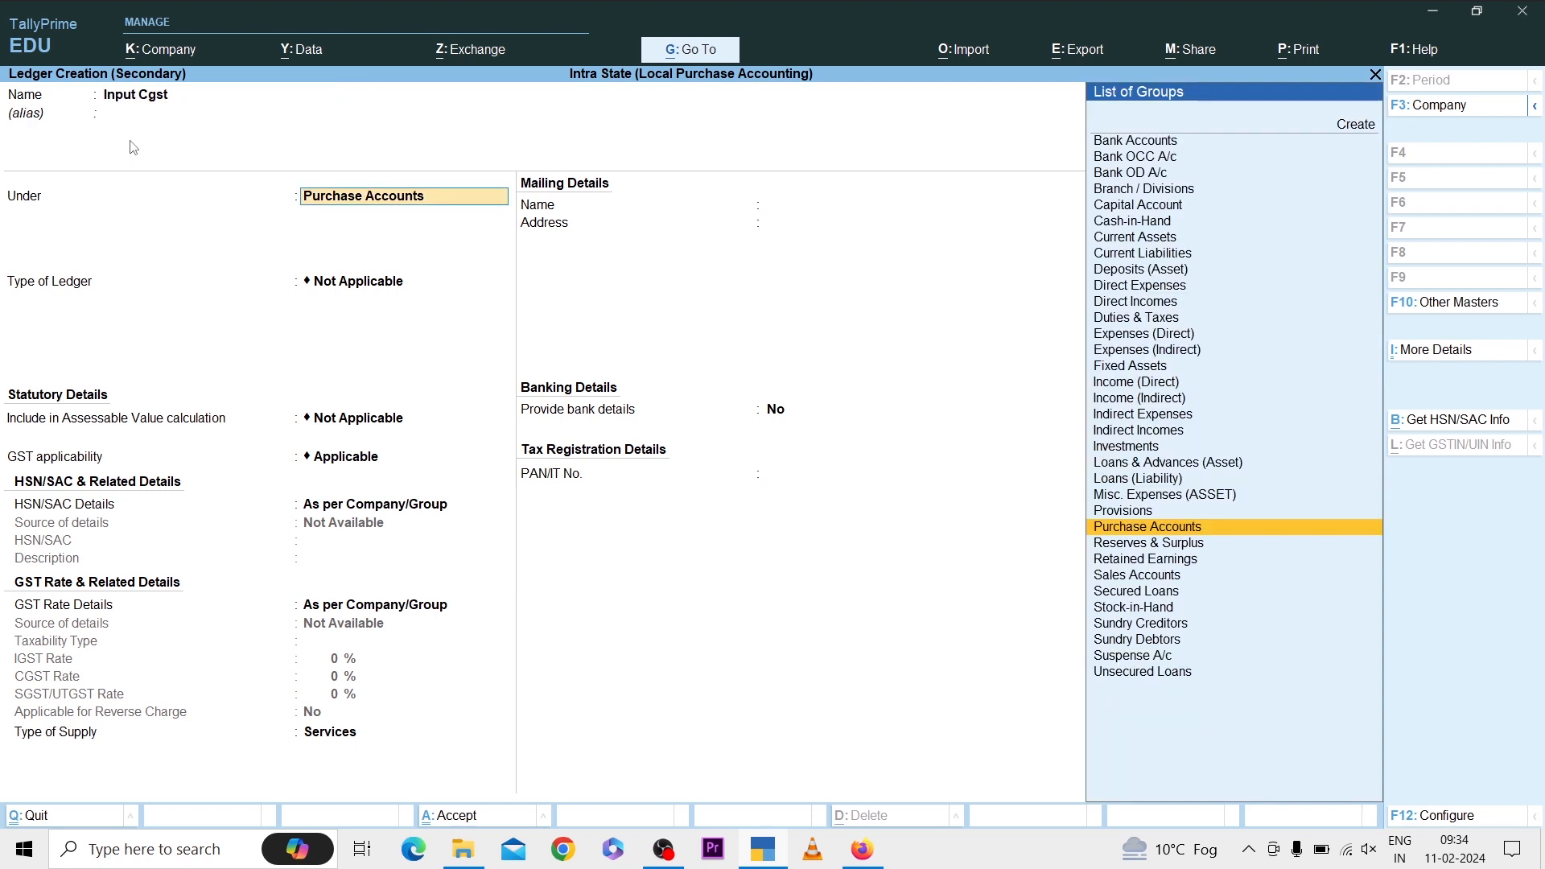
text(Du)
key(Return)
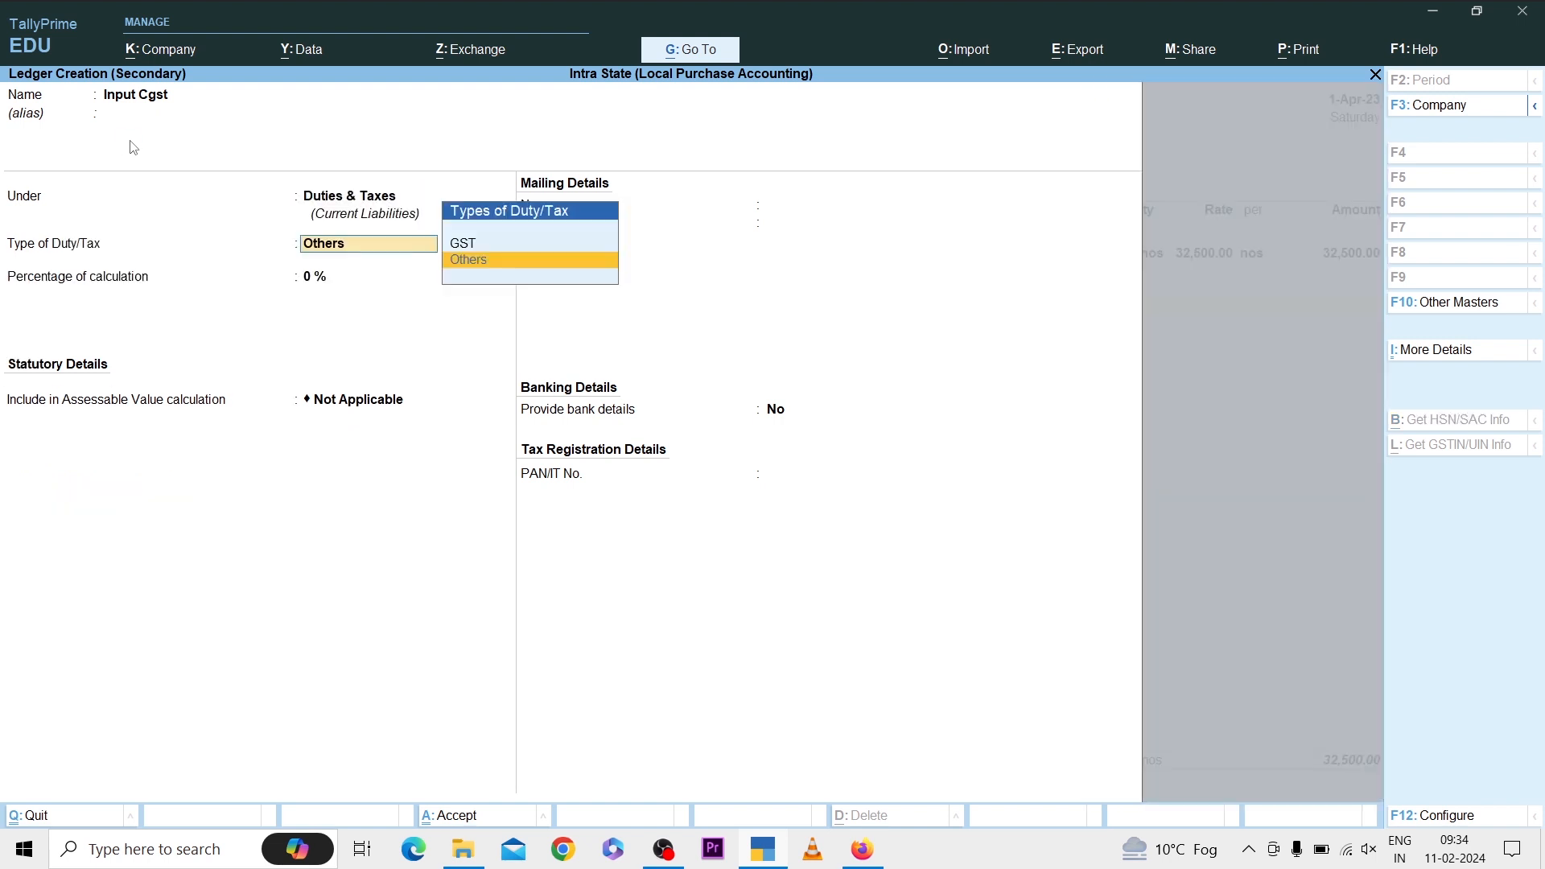
key(Up)
key(Return)
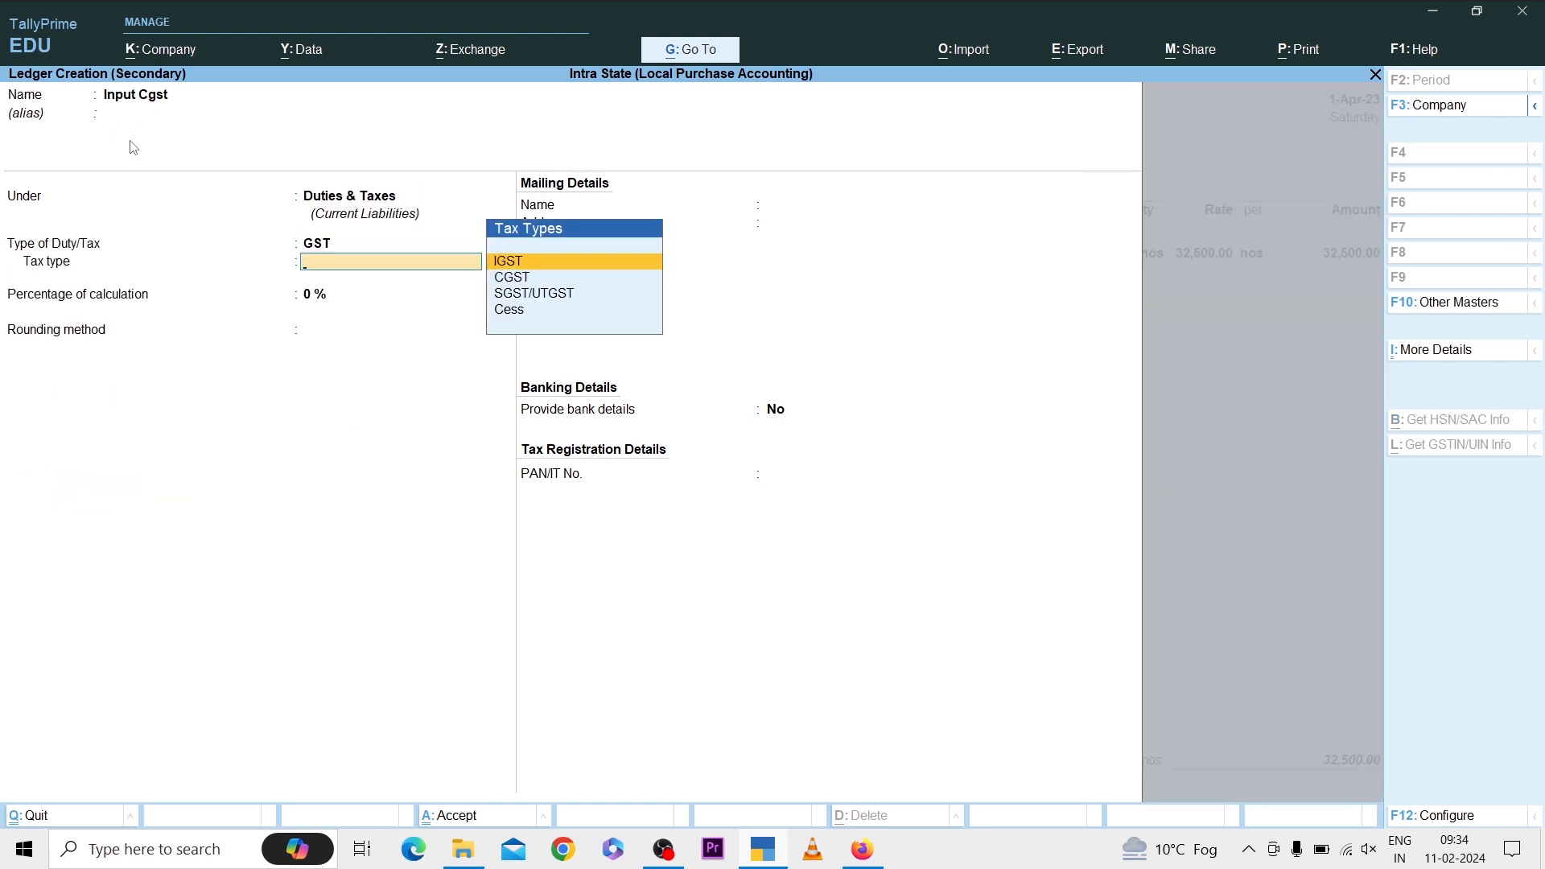
key(Down)
key(Return)
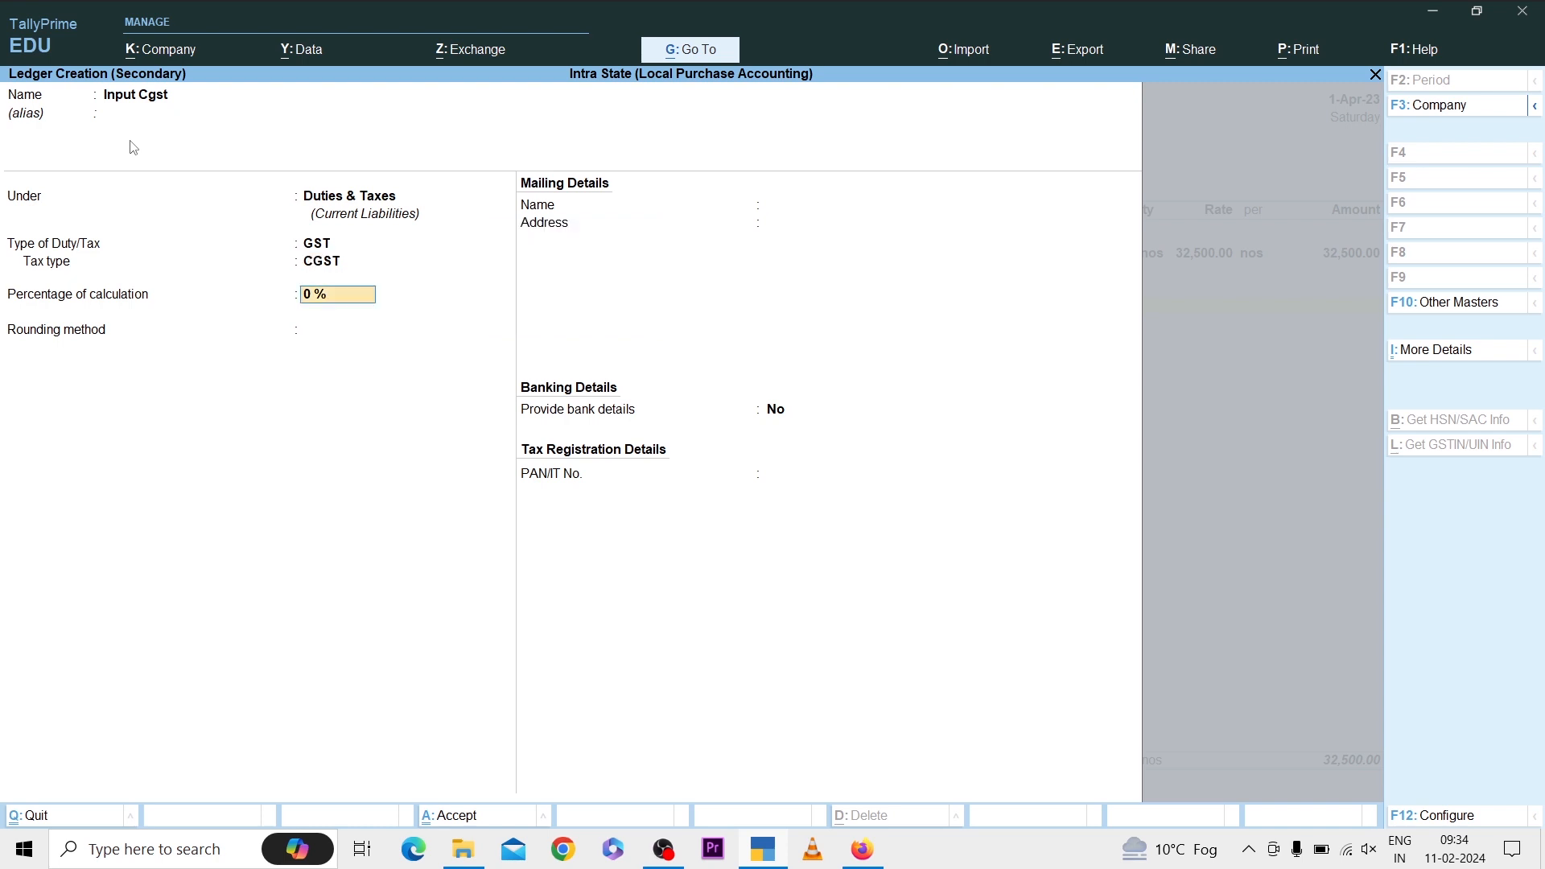
key(ctrl+a)
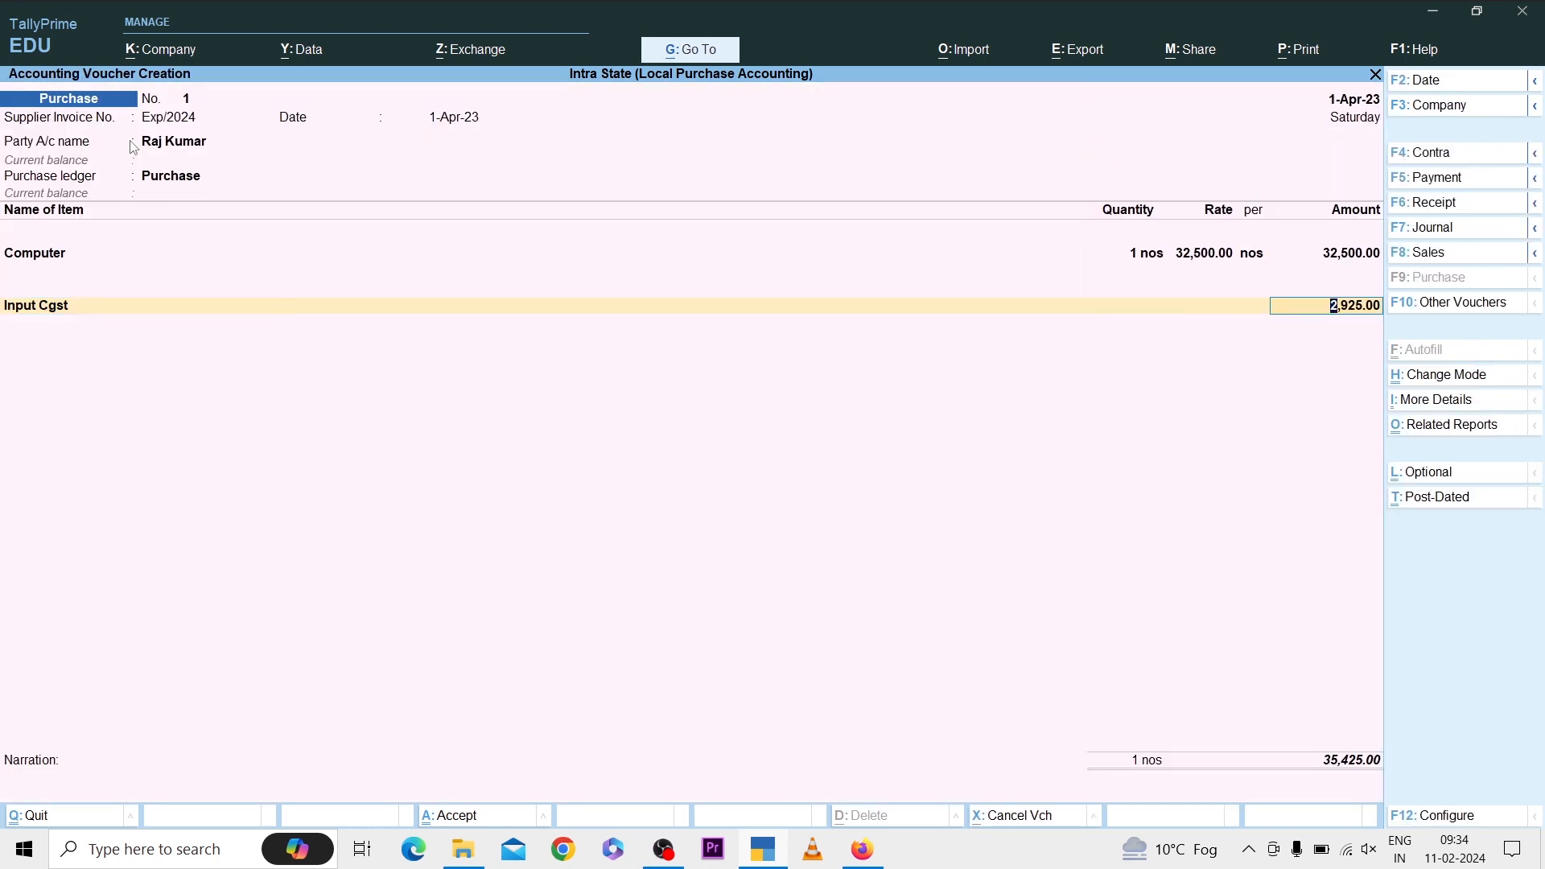
key(Return)
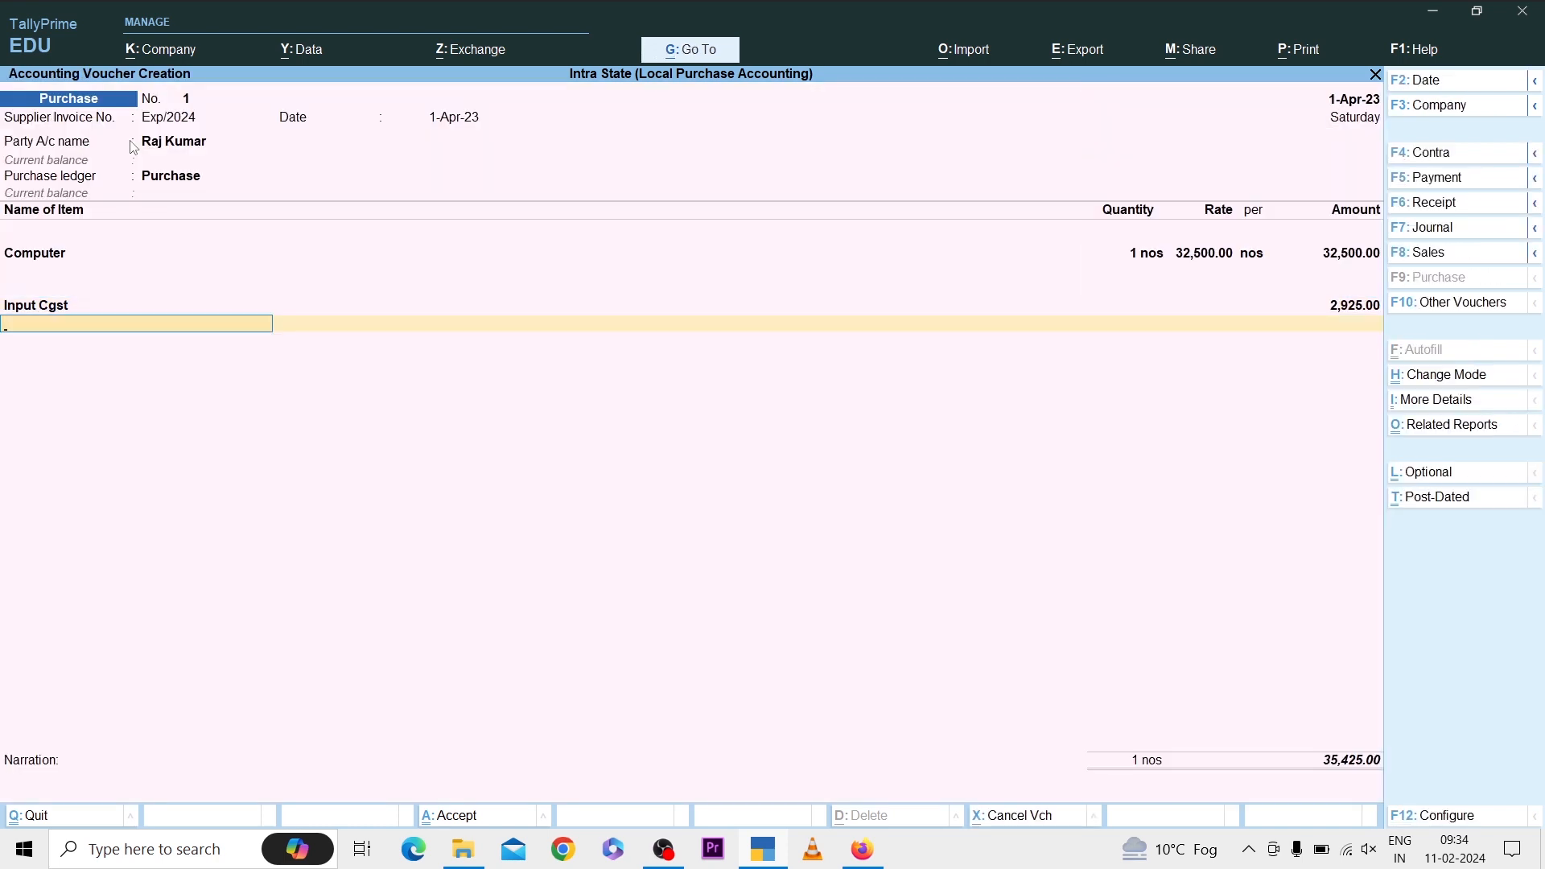
Create ledger Input Sgst, GST type SGST/UTGST, and accept its 2,925.00 amount.
key(alt+c)
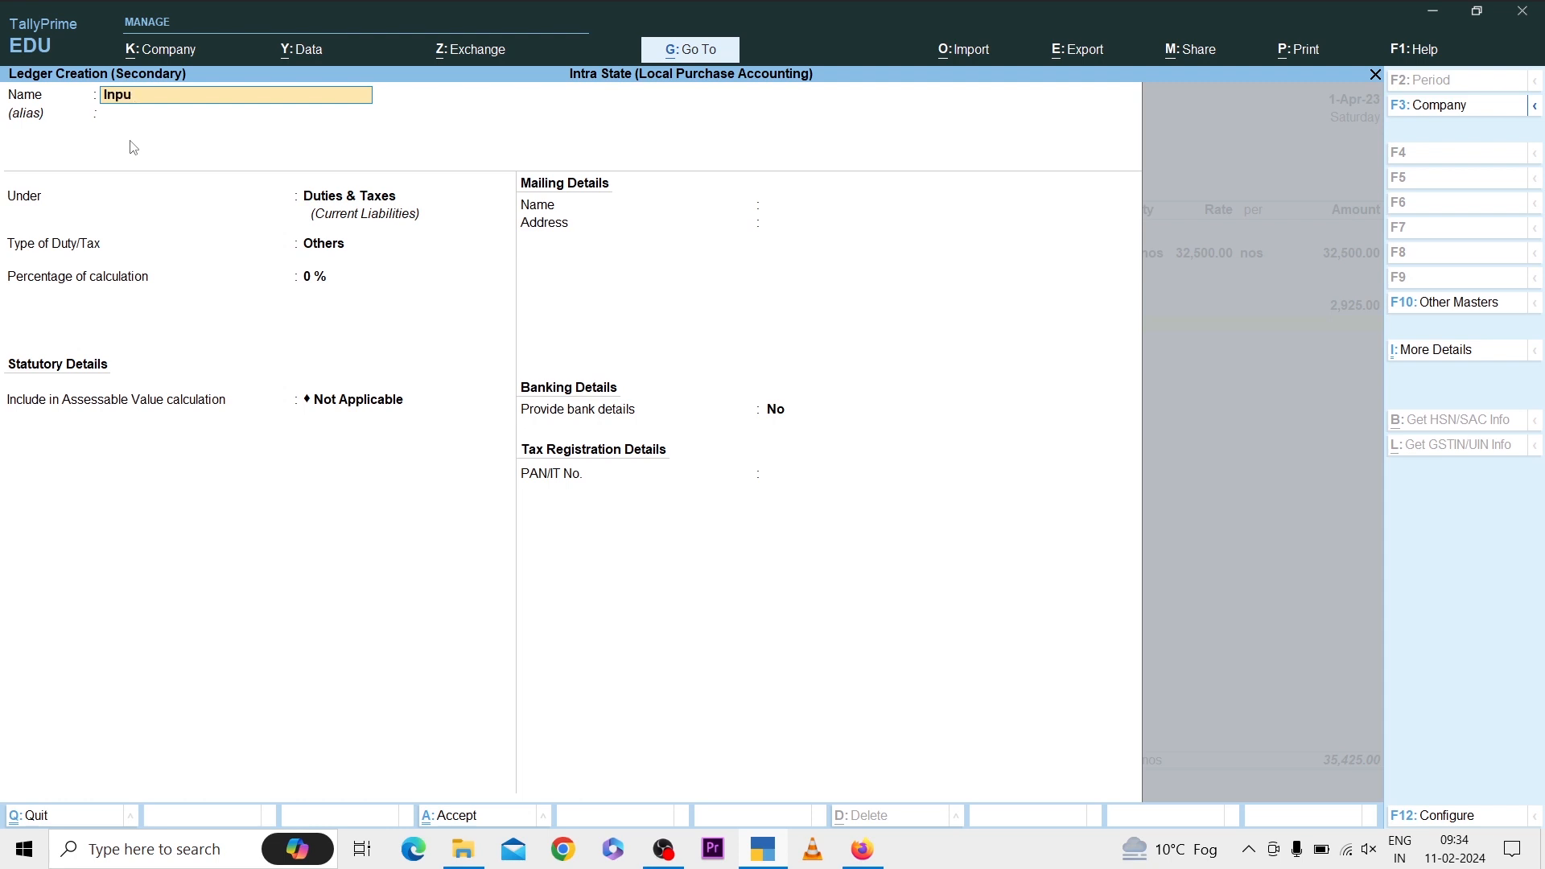
text(Input Sgs)
key(Return)
key(Return)
key(Return)
key(Up)
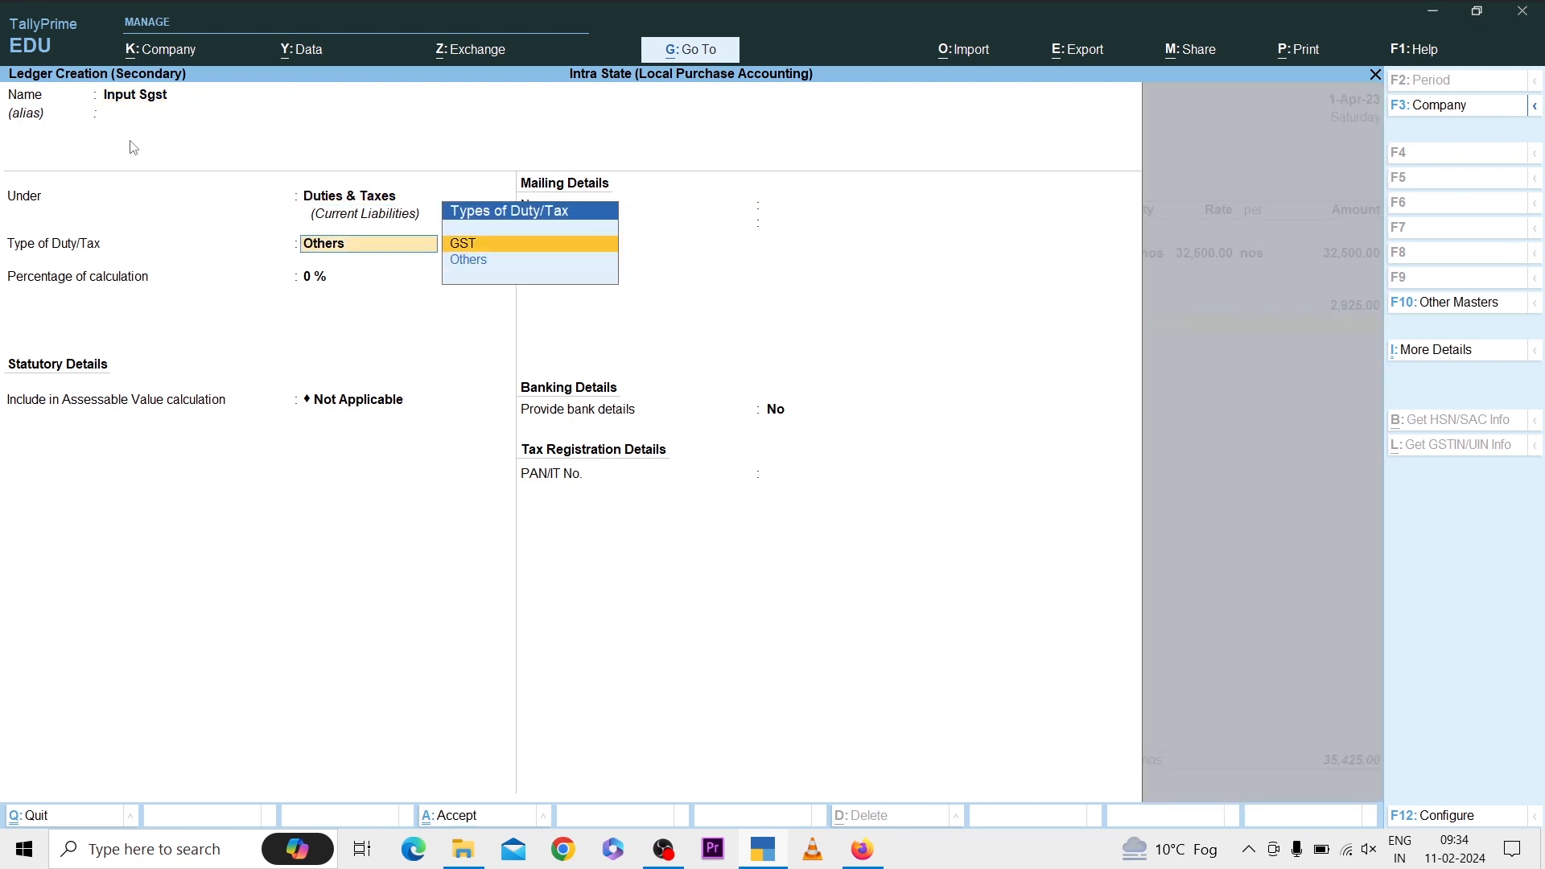
key(Return)
key(Down)
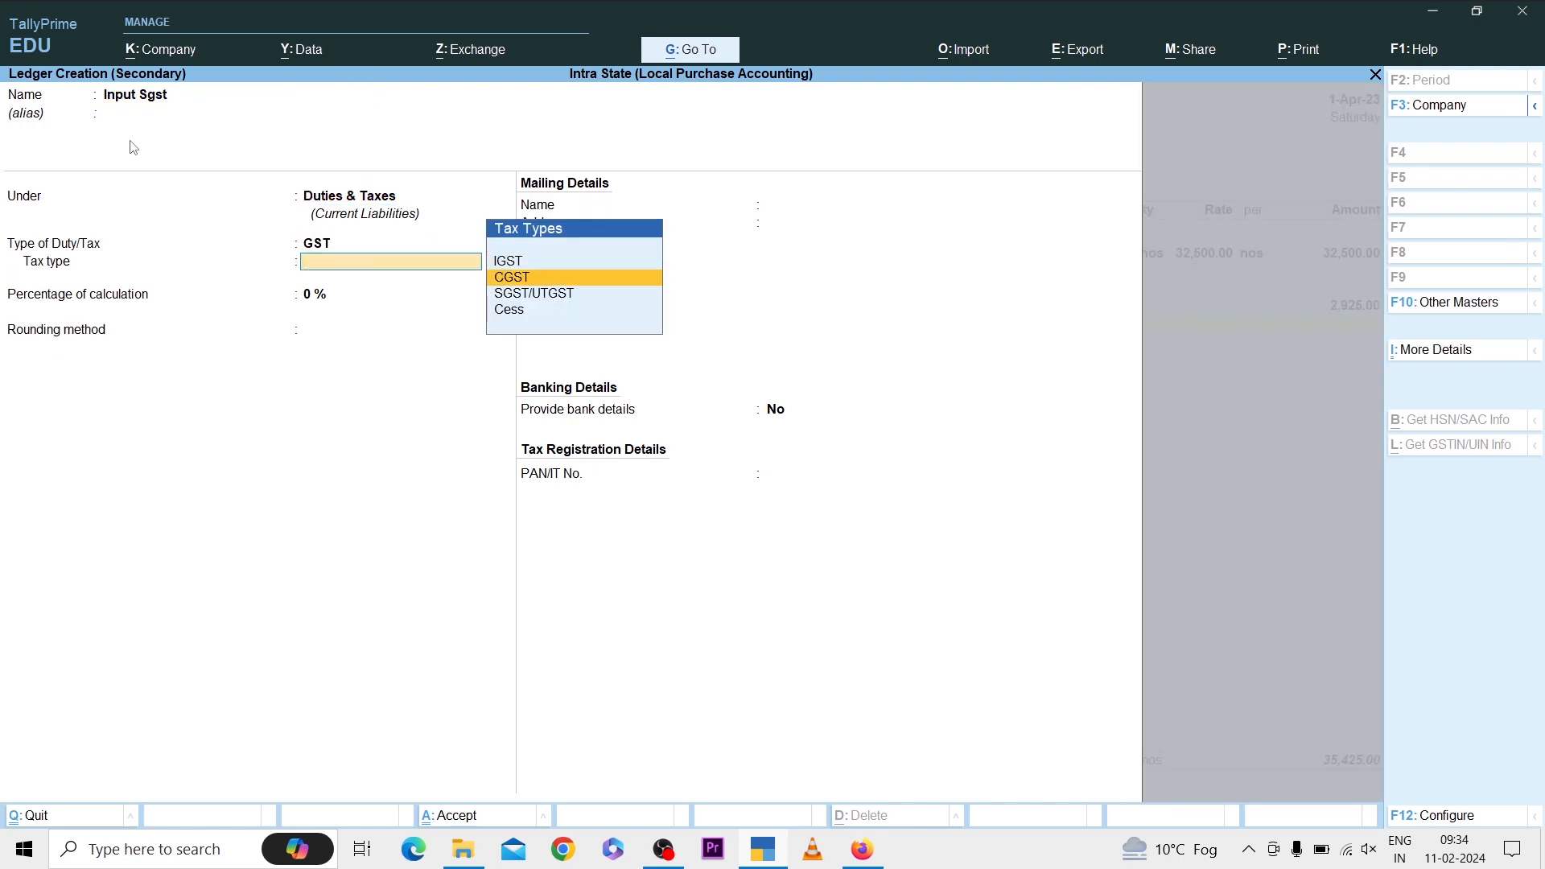
key(Down)
key(Return)
key(ctrl+a)
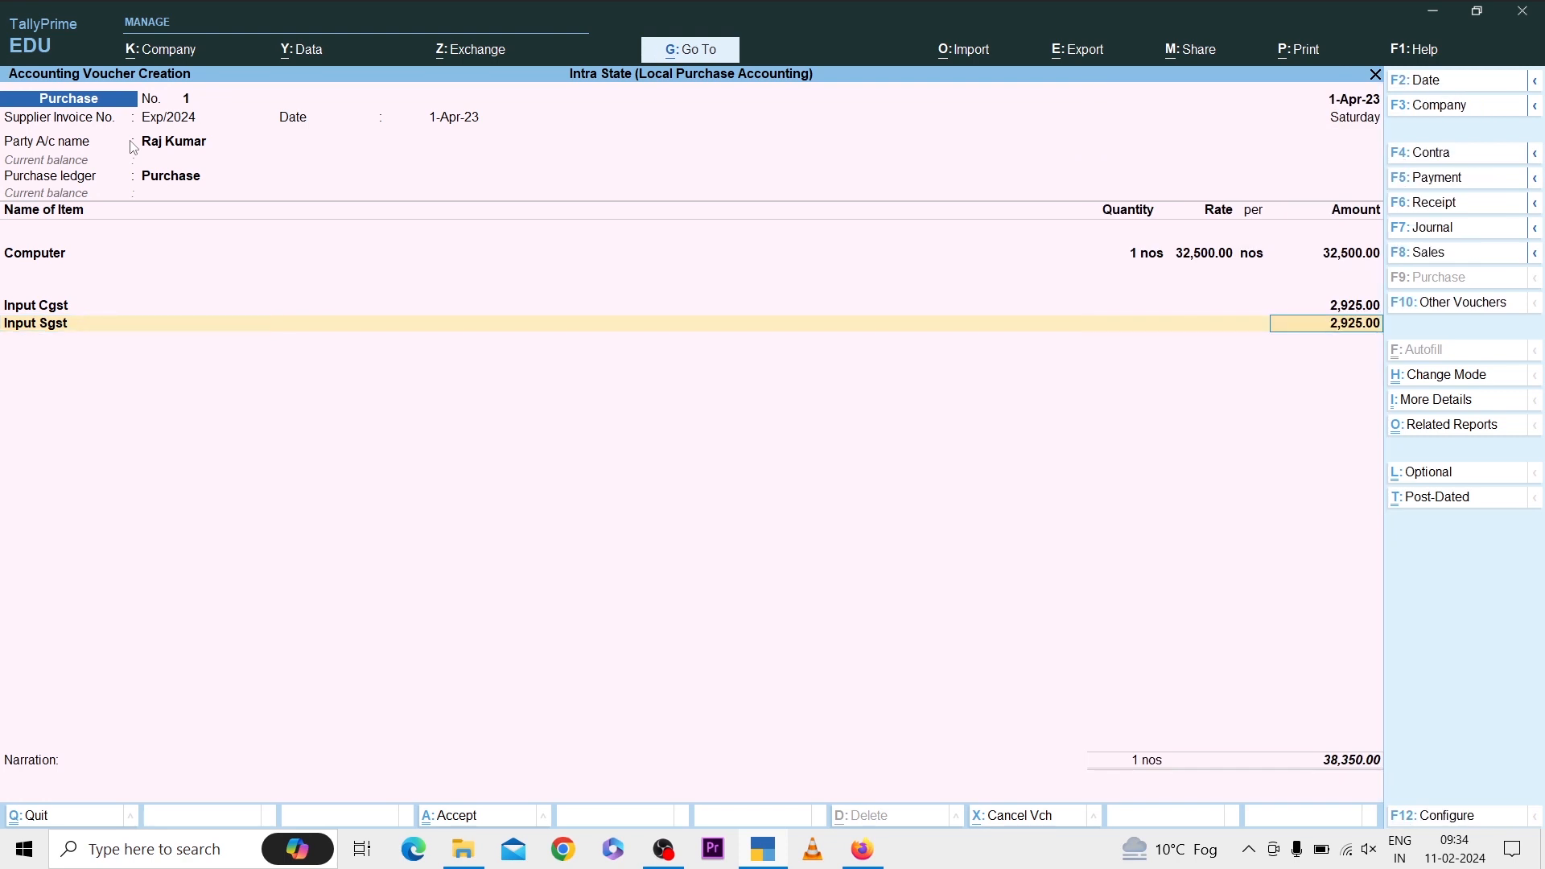
key(Return)
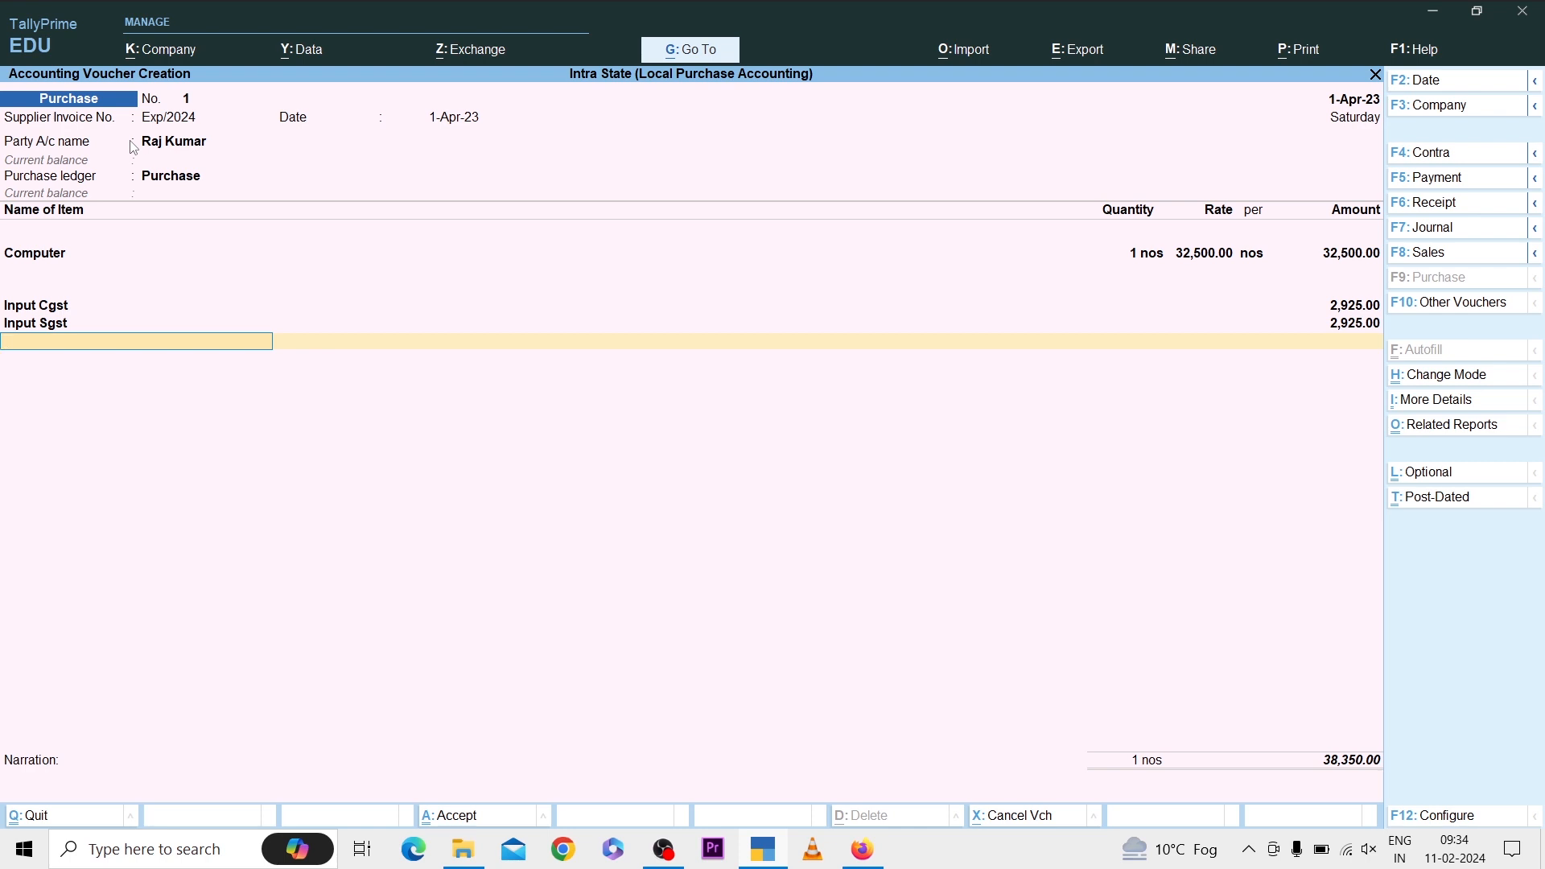
key(Return)
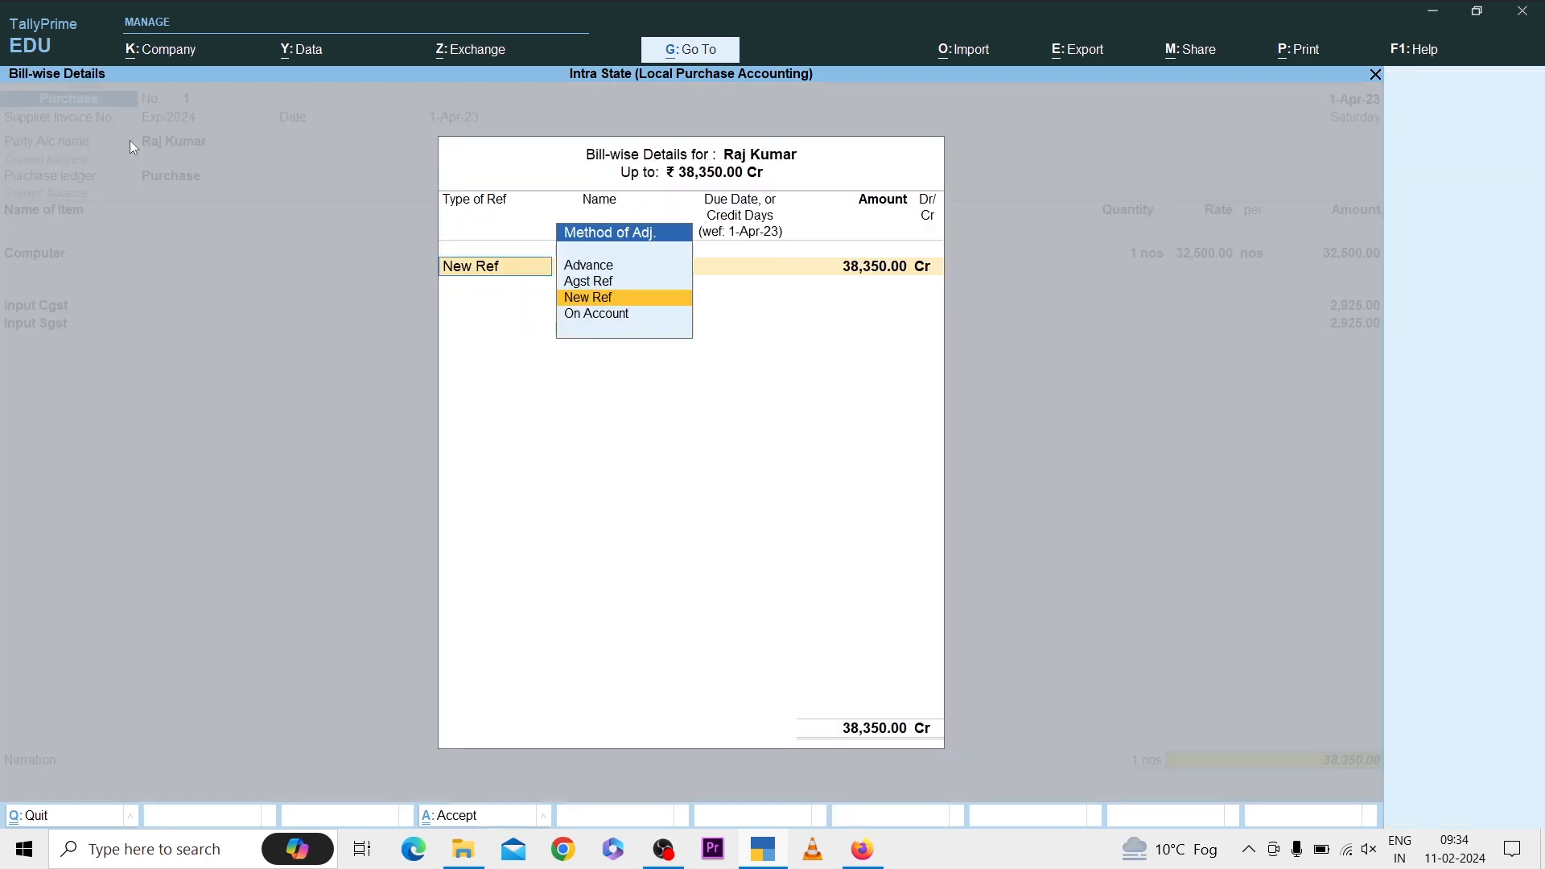
key(Return)
key(Return)
key(Return)
key(Return)
key(Return)
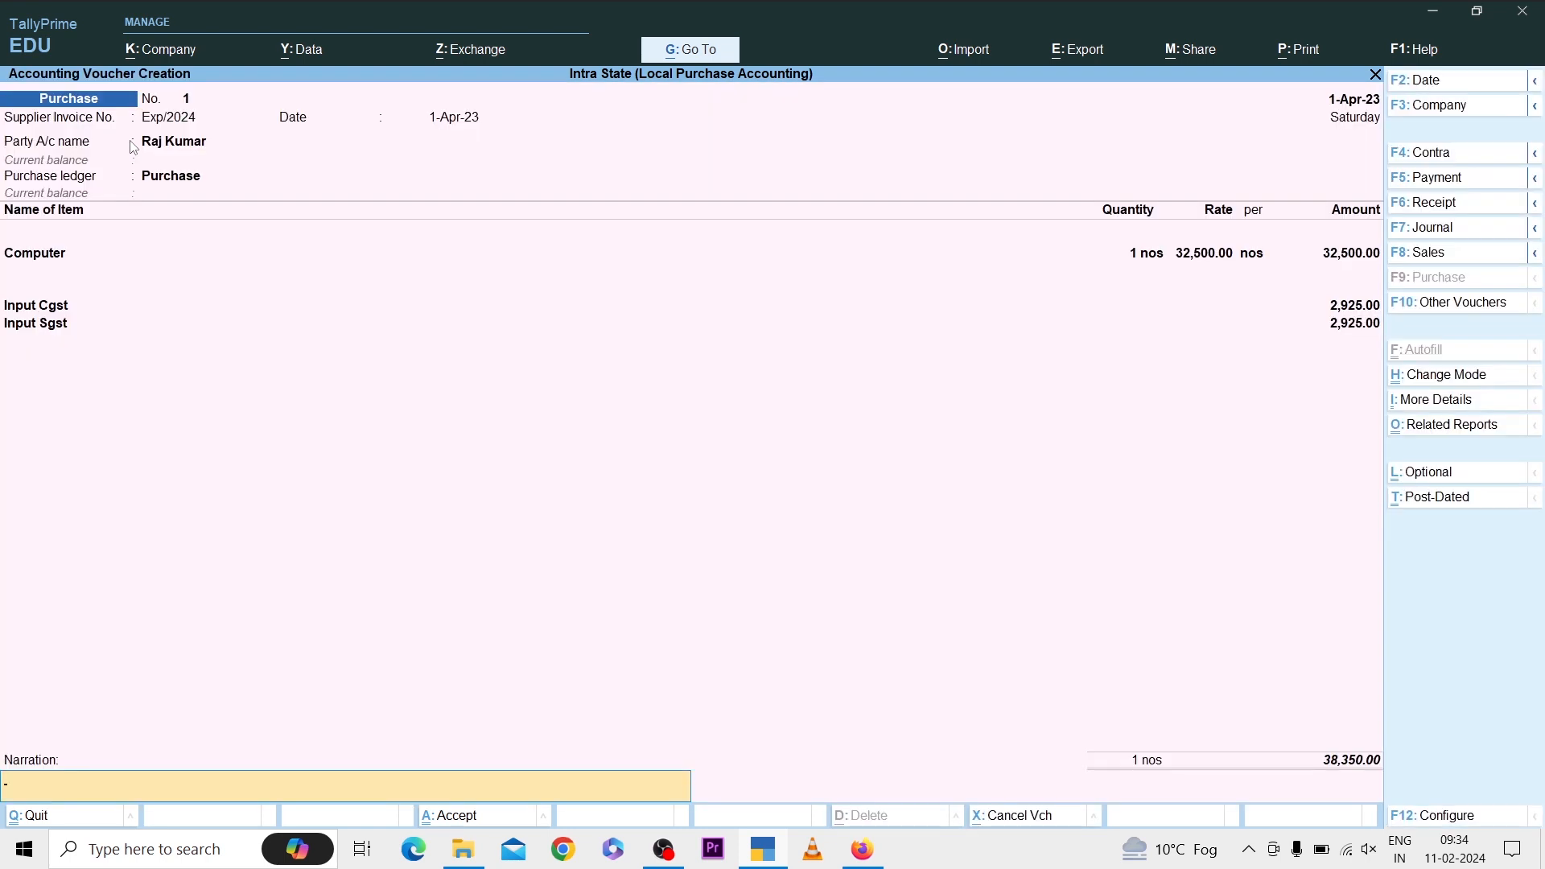
key(Return)
key(Return)
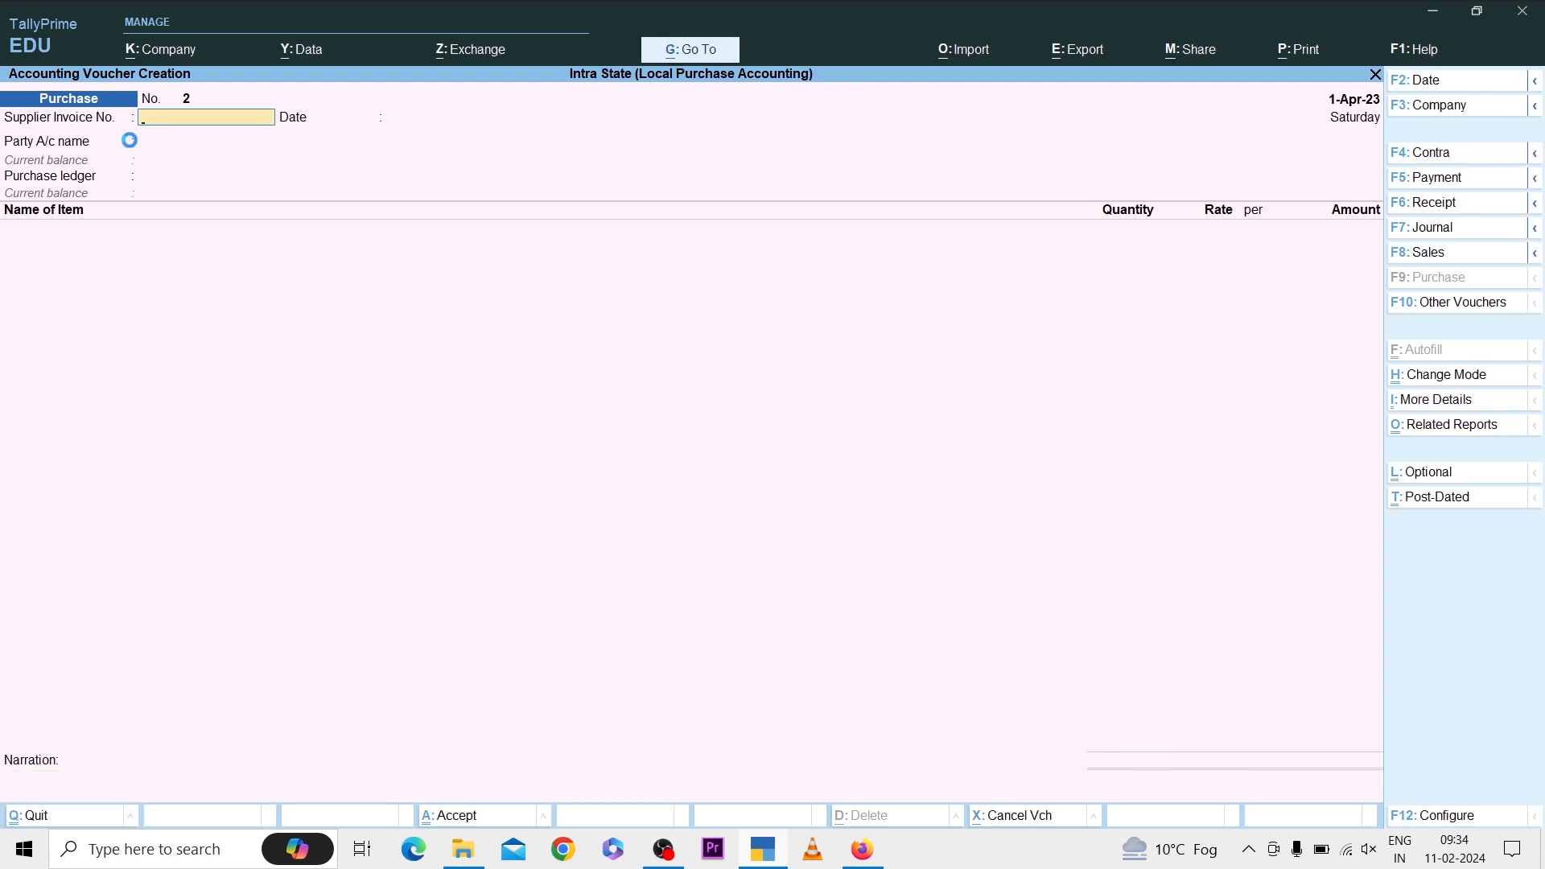
key(Page_Up)
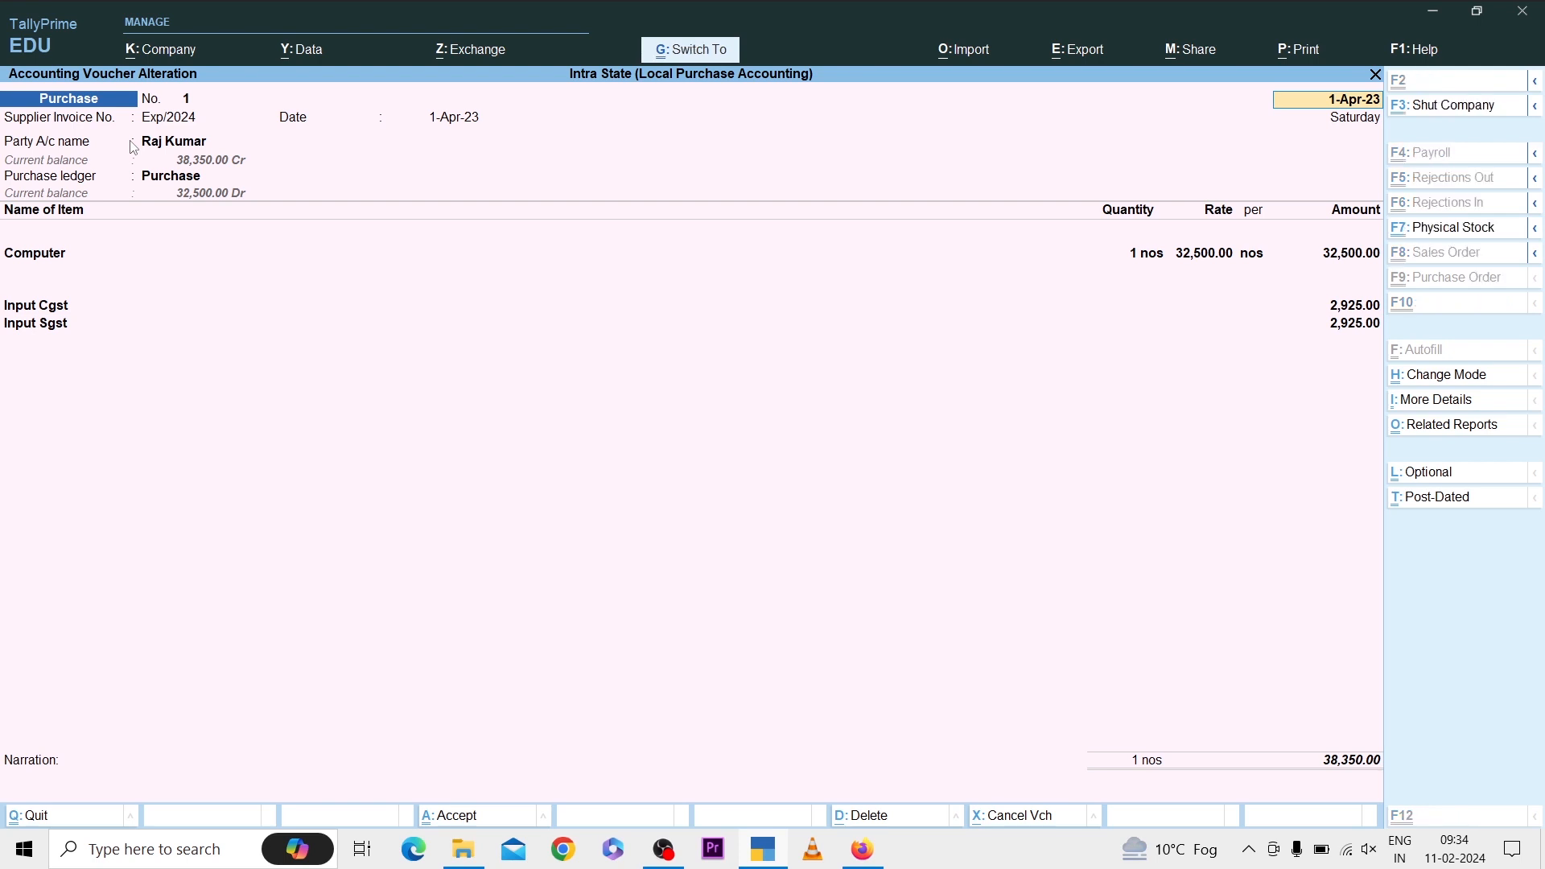
Preview voucher No. 1's invoice at full width, scroll through it, and return to print options.
key(ctrl+p)
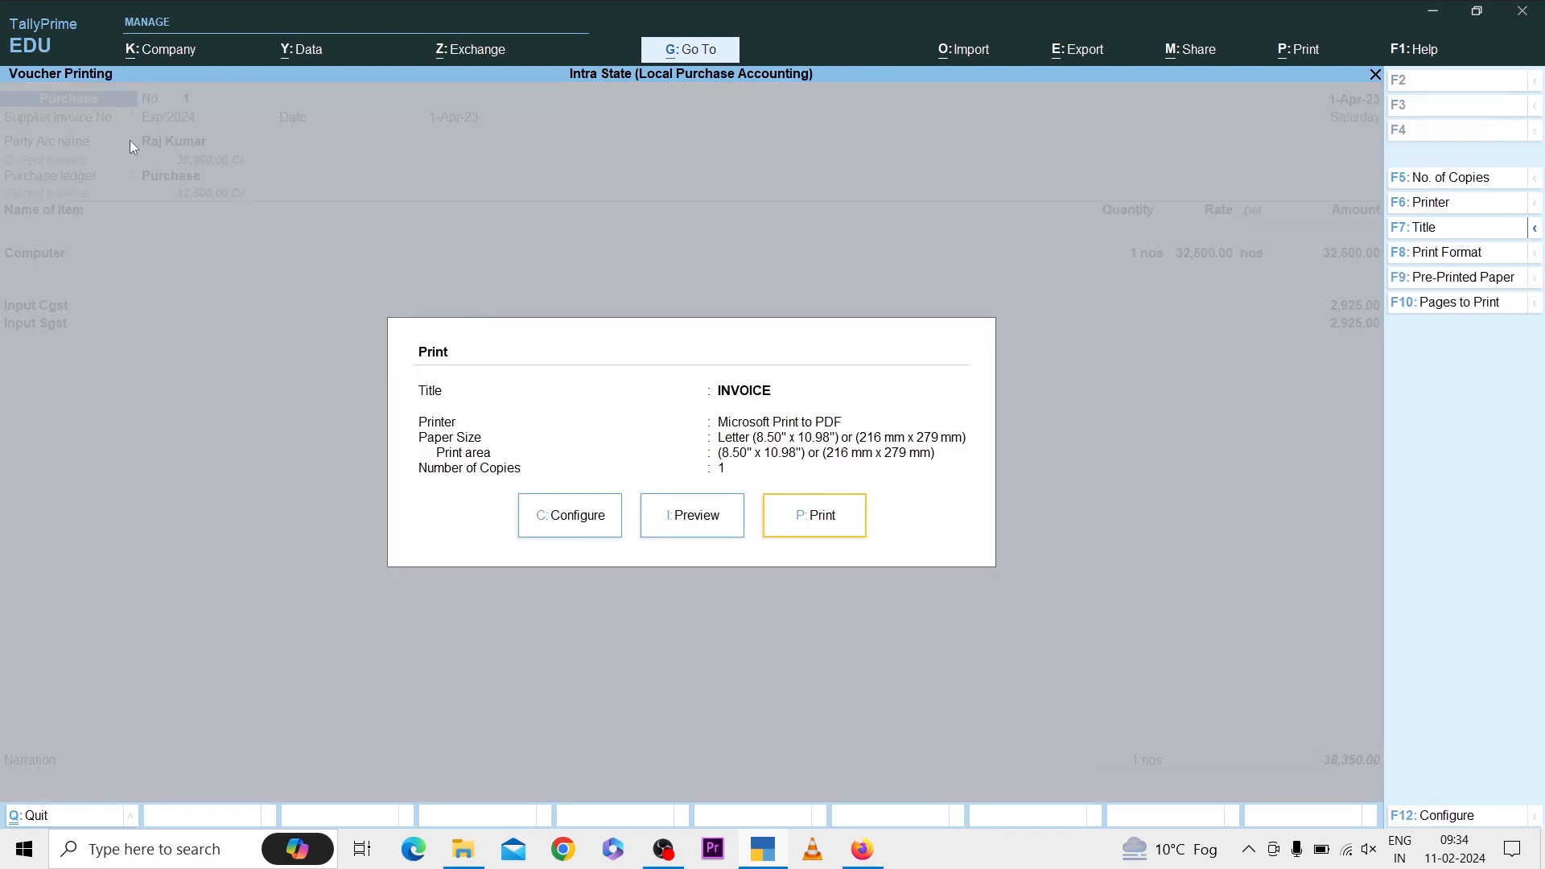
key(i)
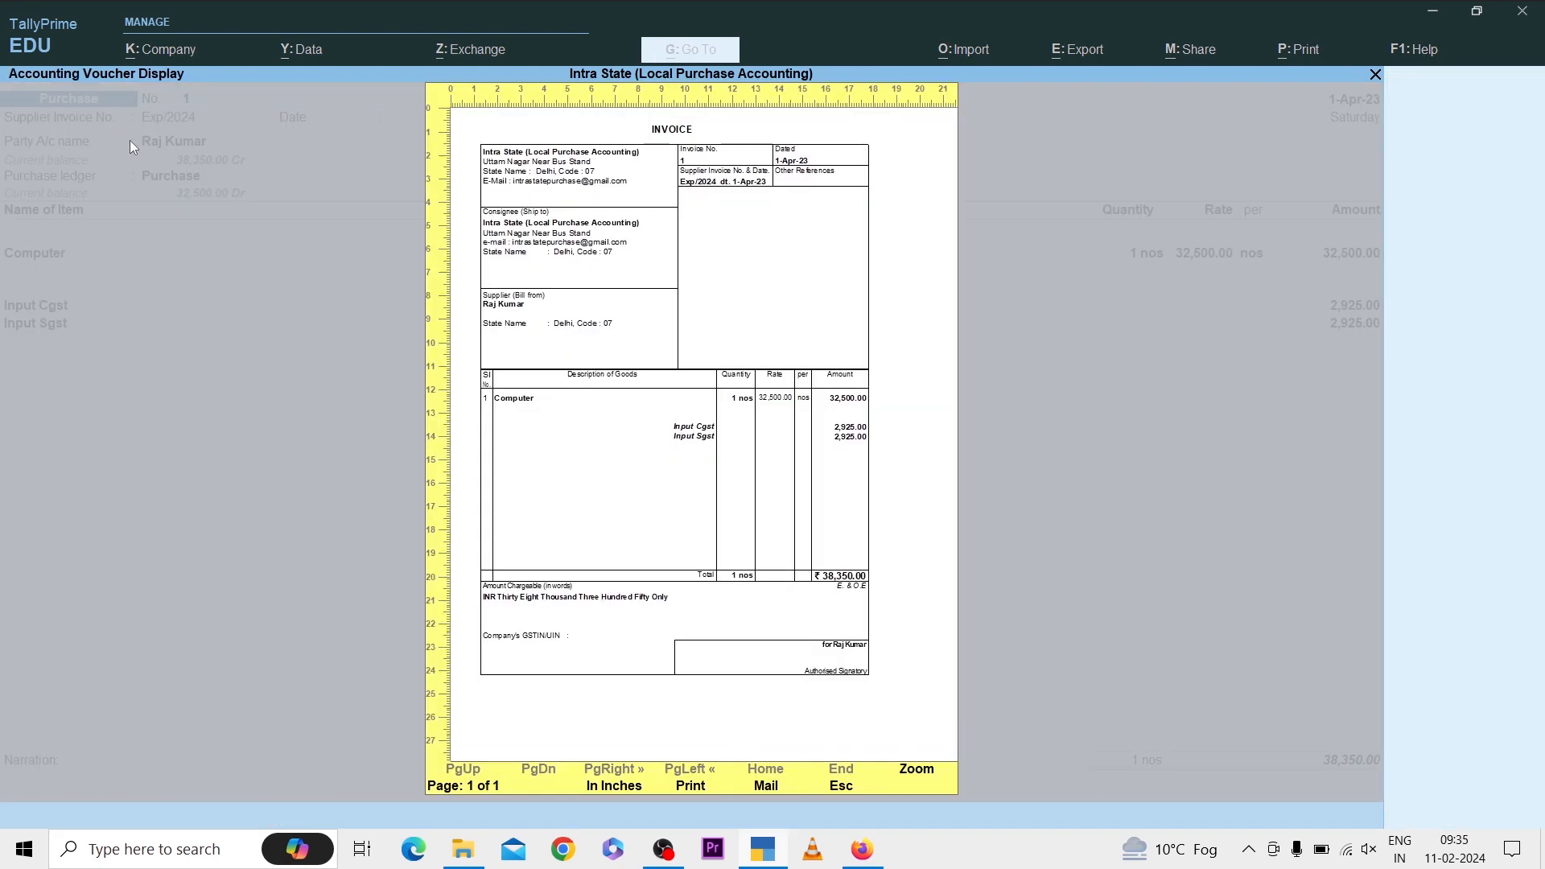
key(Return)
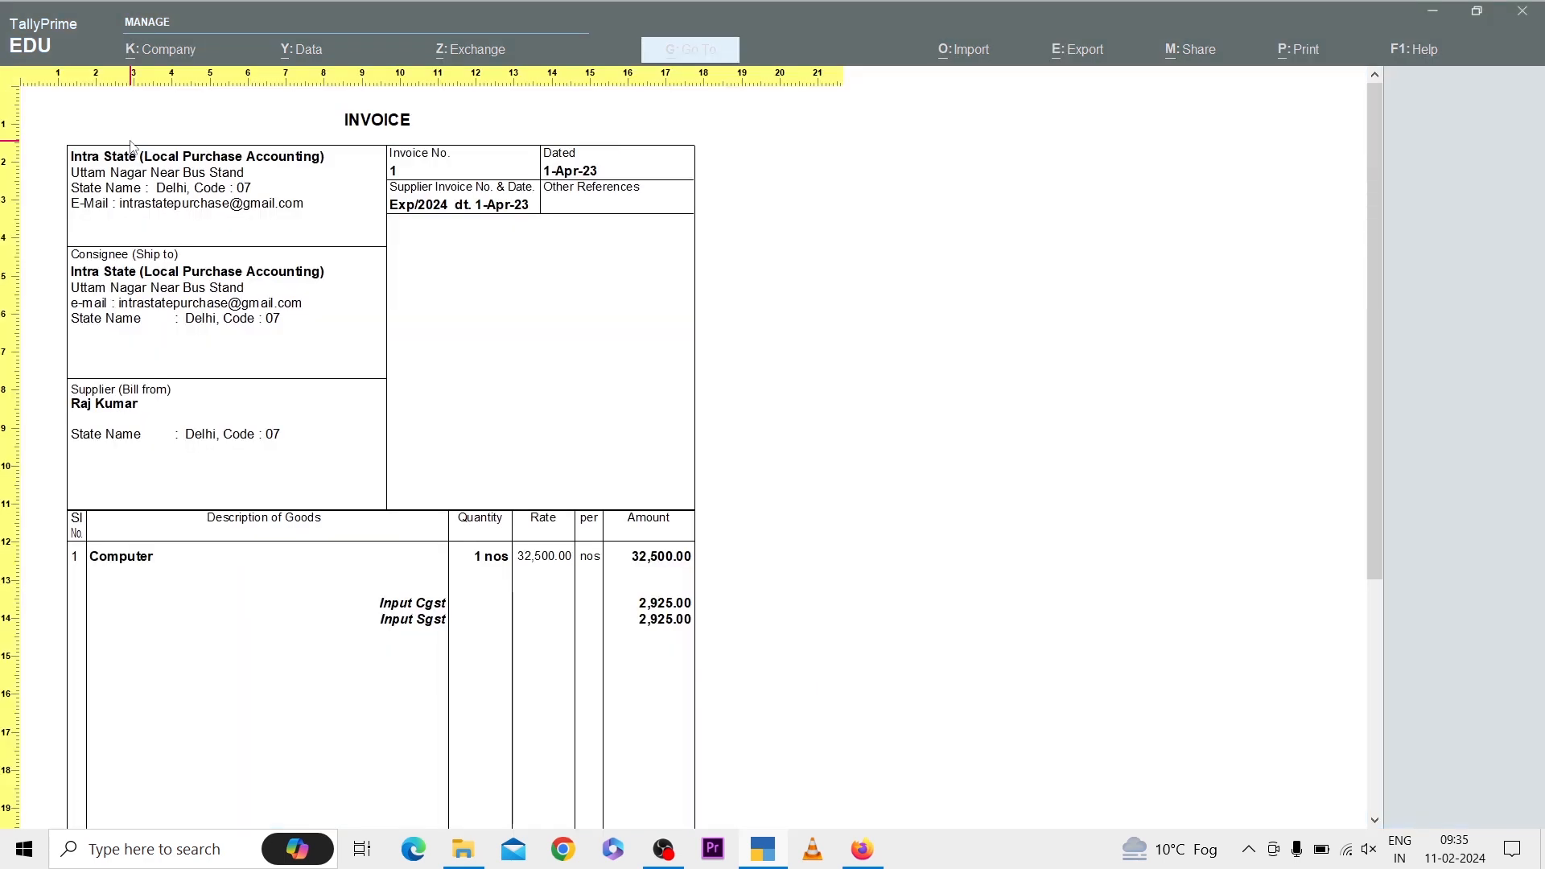
scroll(131, 146, down, 2)
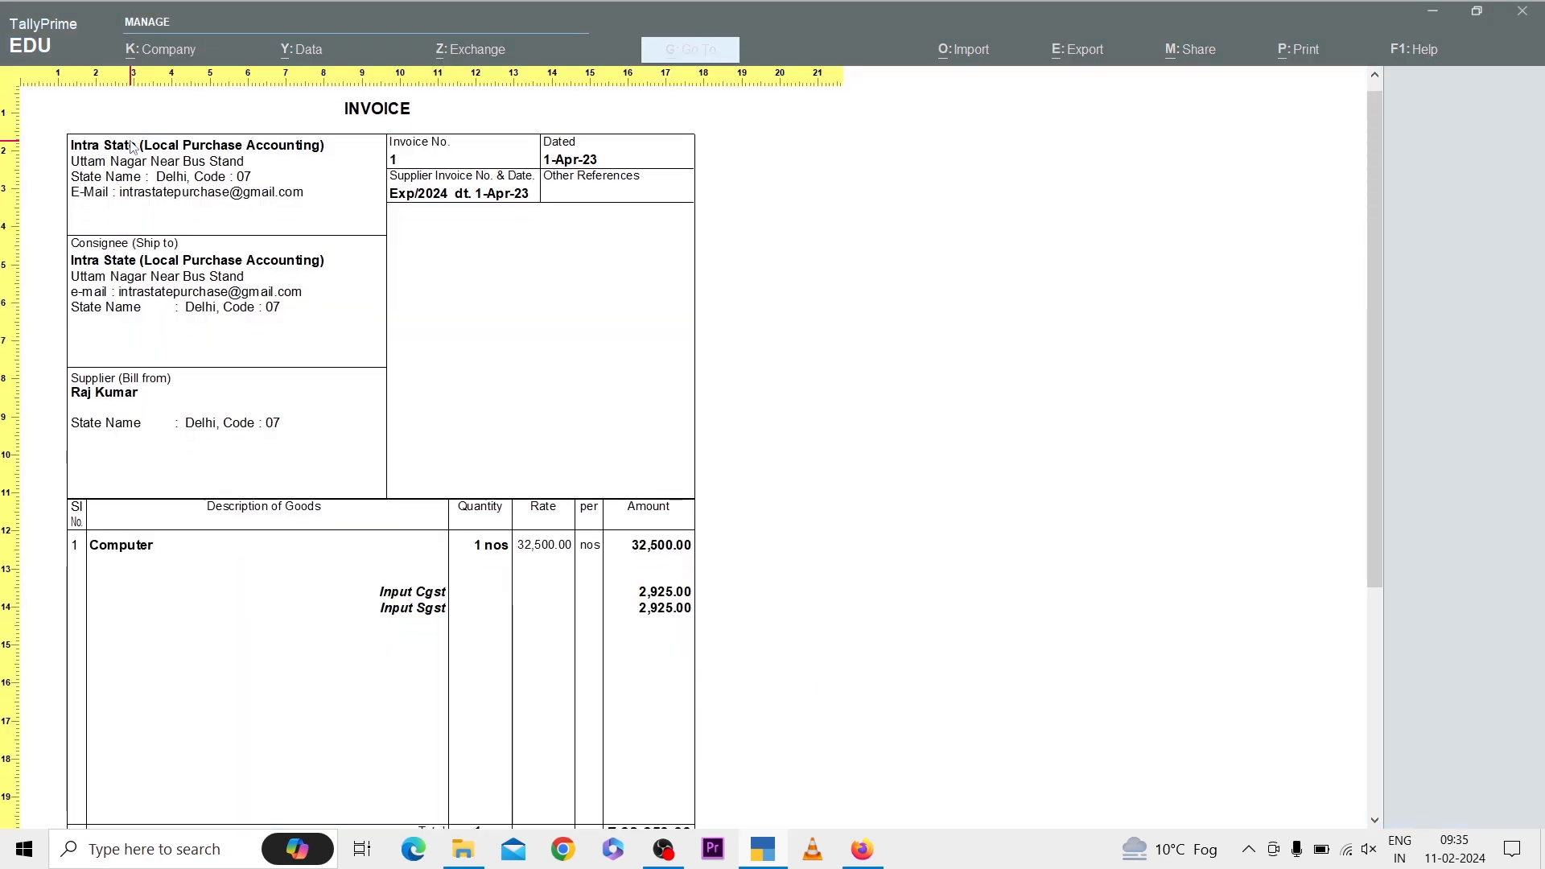
scroll(131, 145, down, 5)
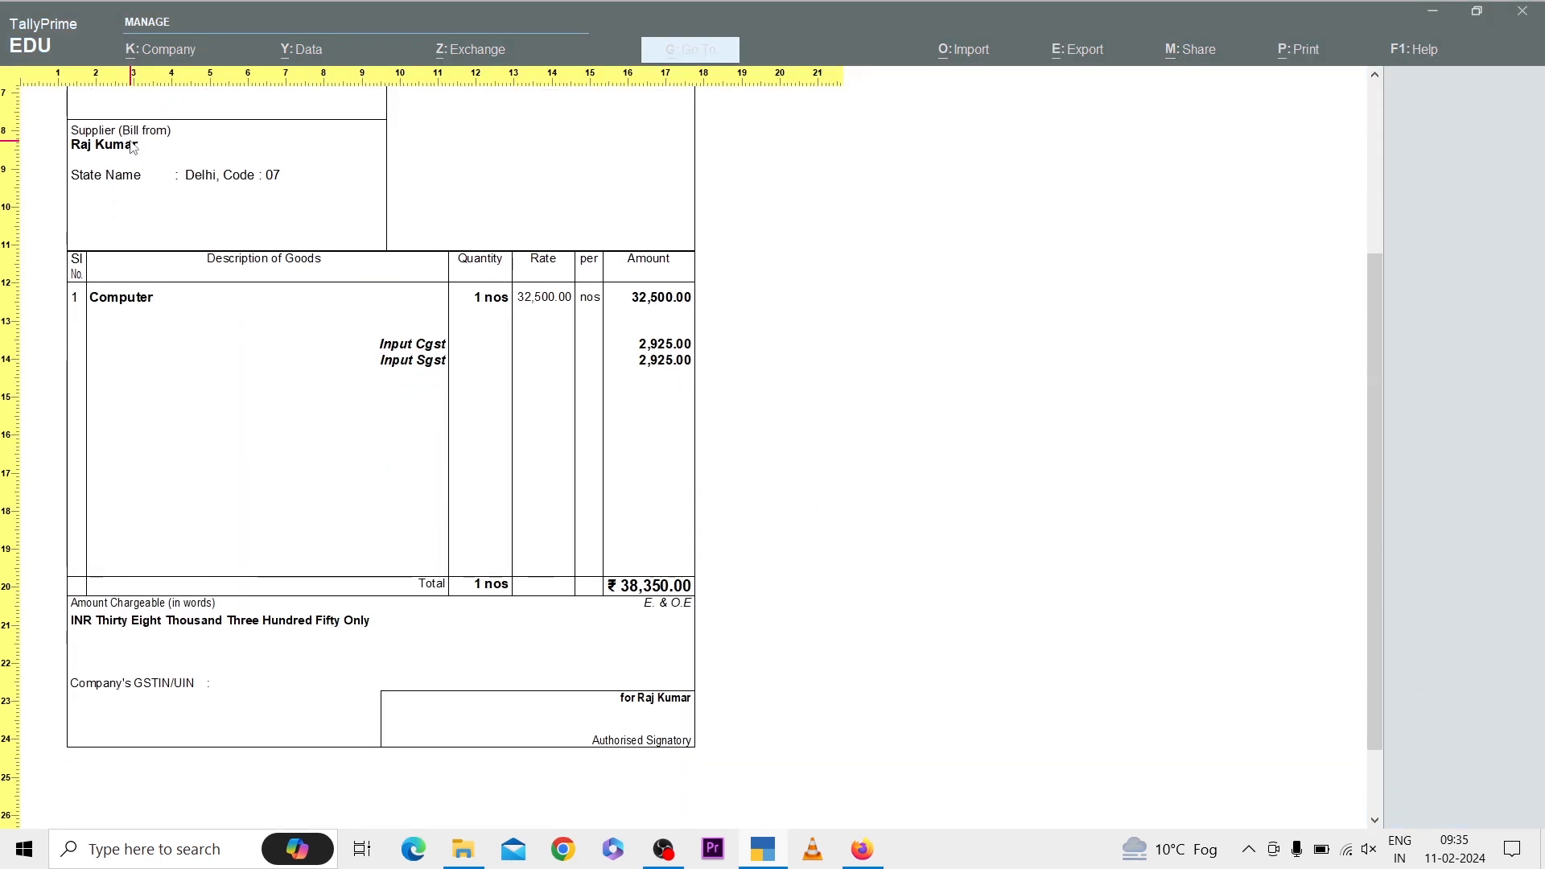
key(Escape)
key(Escape)
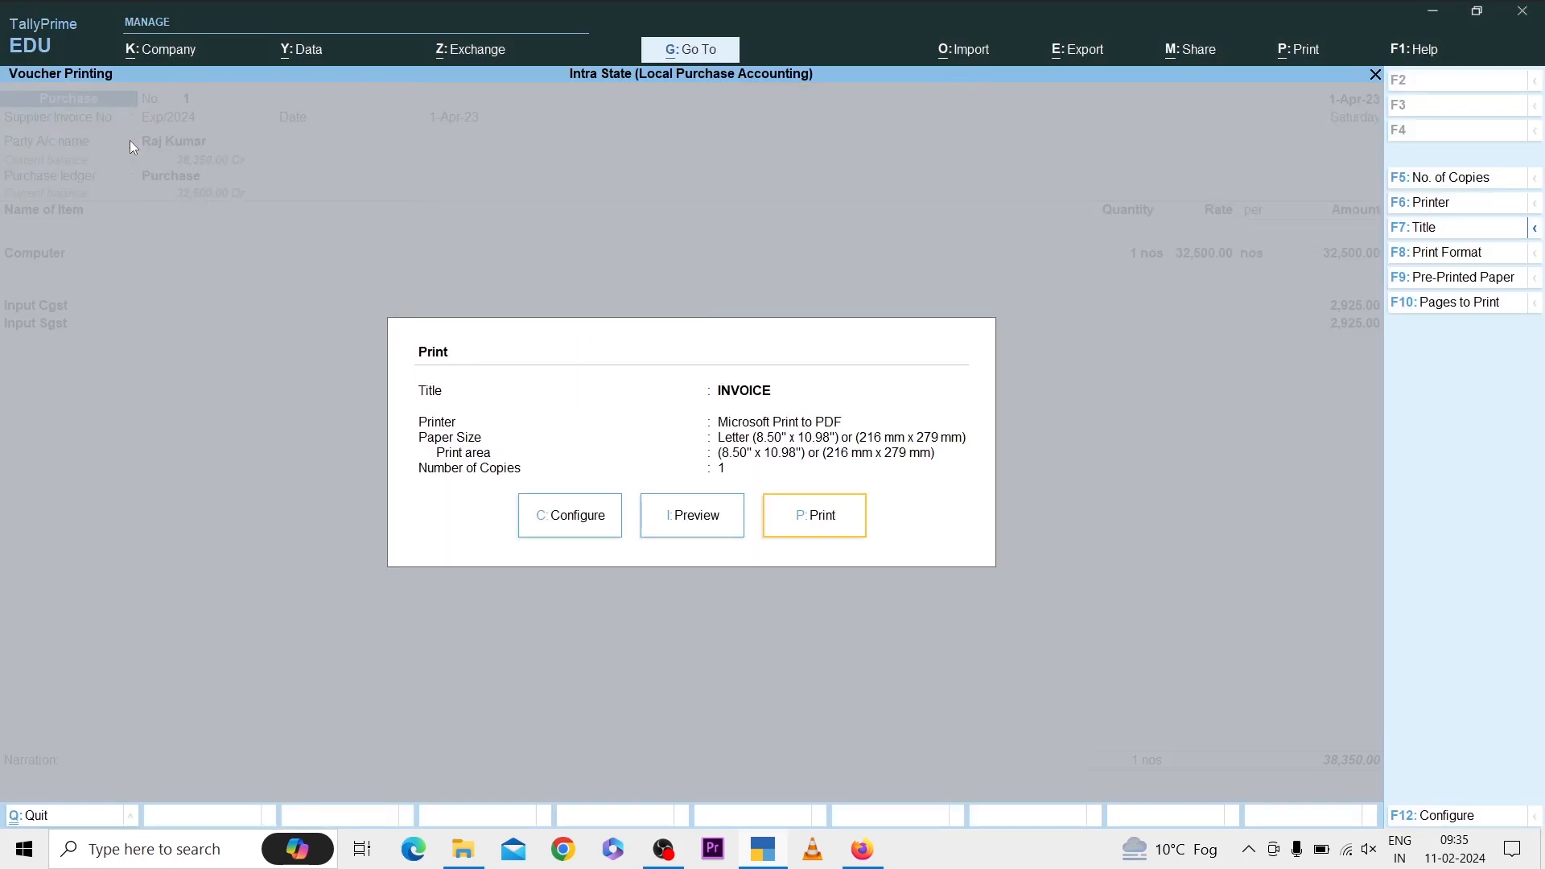
key(Left)
key(Left)
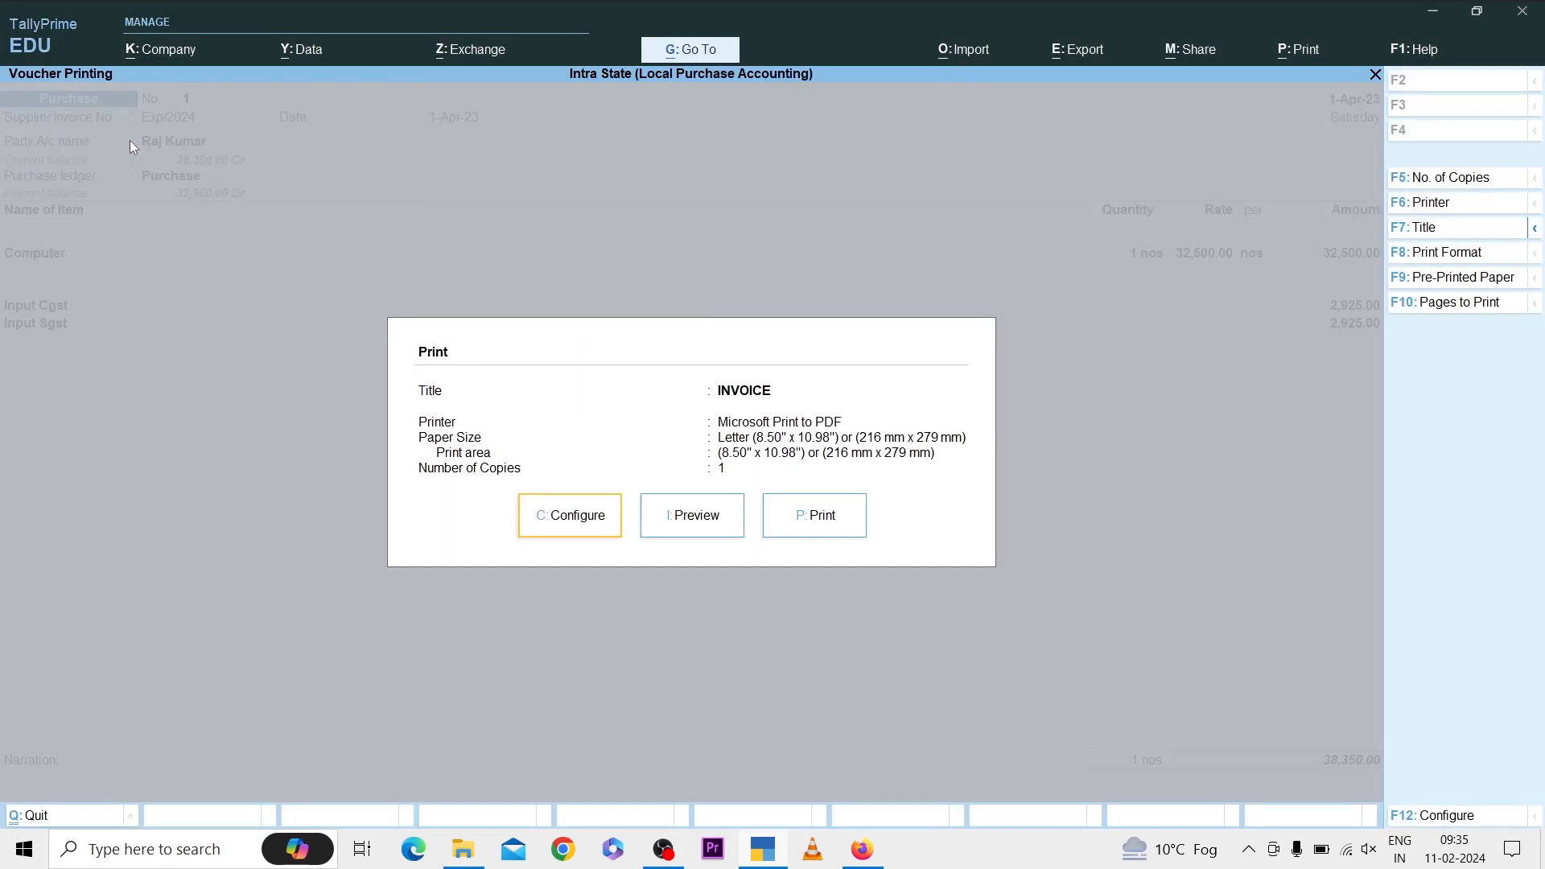
Set Show Rate of Duty, Show GST Rate, Show HSN/SAC and Show GST Analysis to Yes.
key(Return)
key(Down)
key(Down)
key(Down)
key(Down)
key(Down)
key(Down)
key(Down)
key(Down)
key(Down)
key(Down)
key(Down)
key(Down)
key(Down)
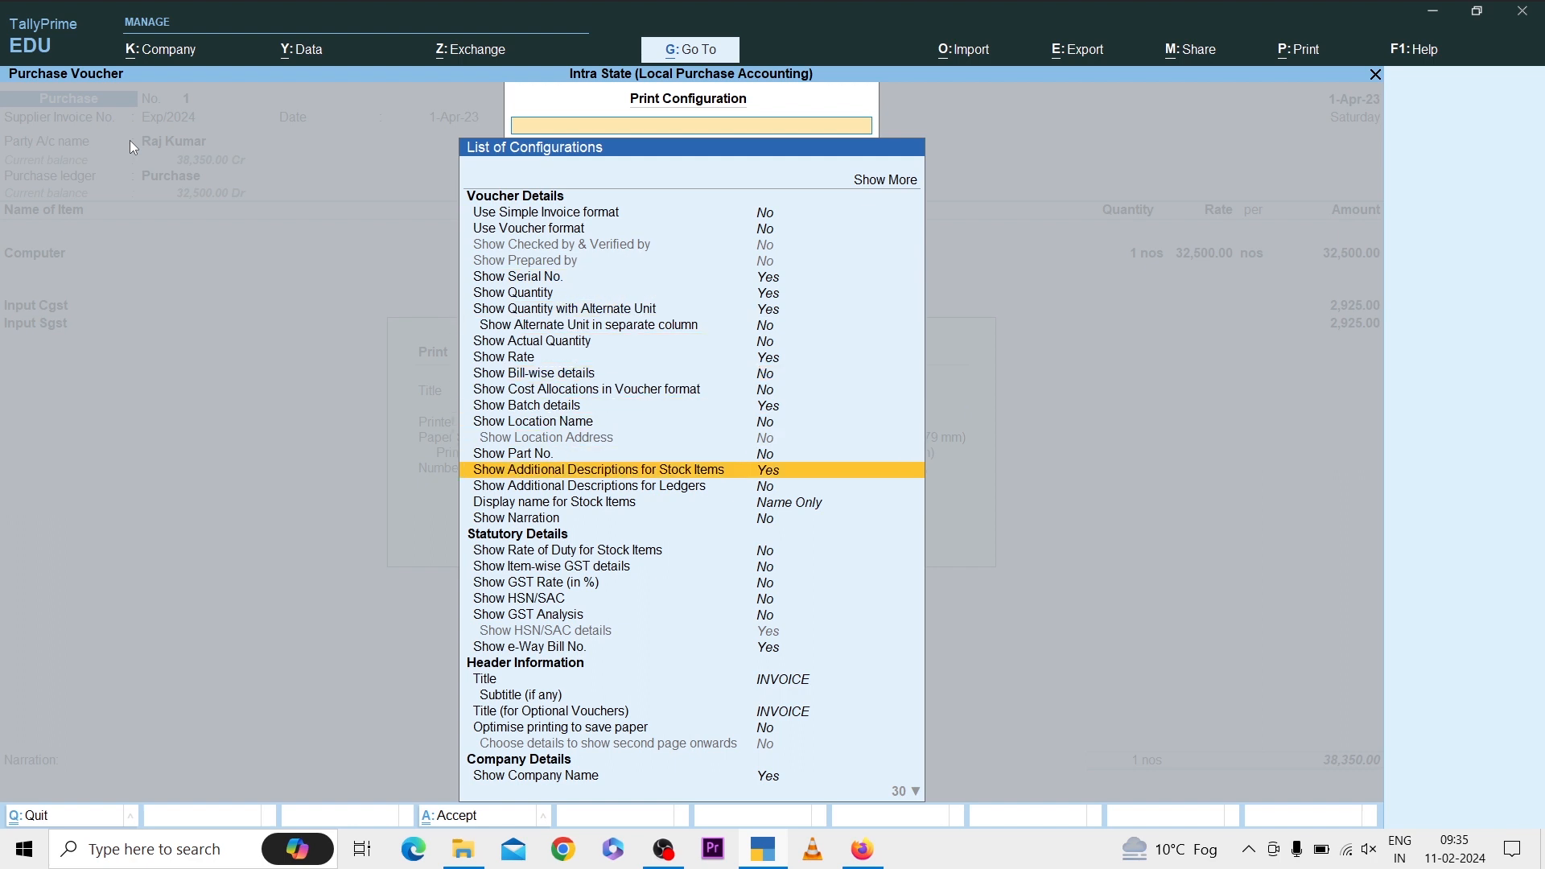
key(Down)
key(Down)
key(Down)
key(Down)
key(Down)
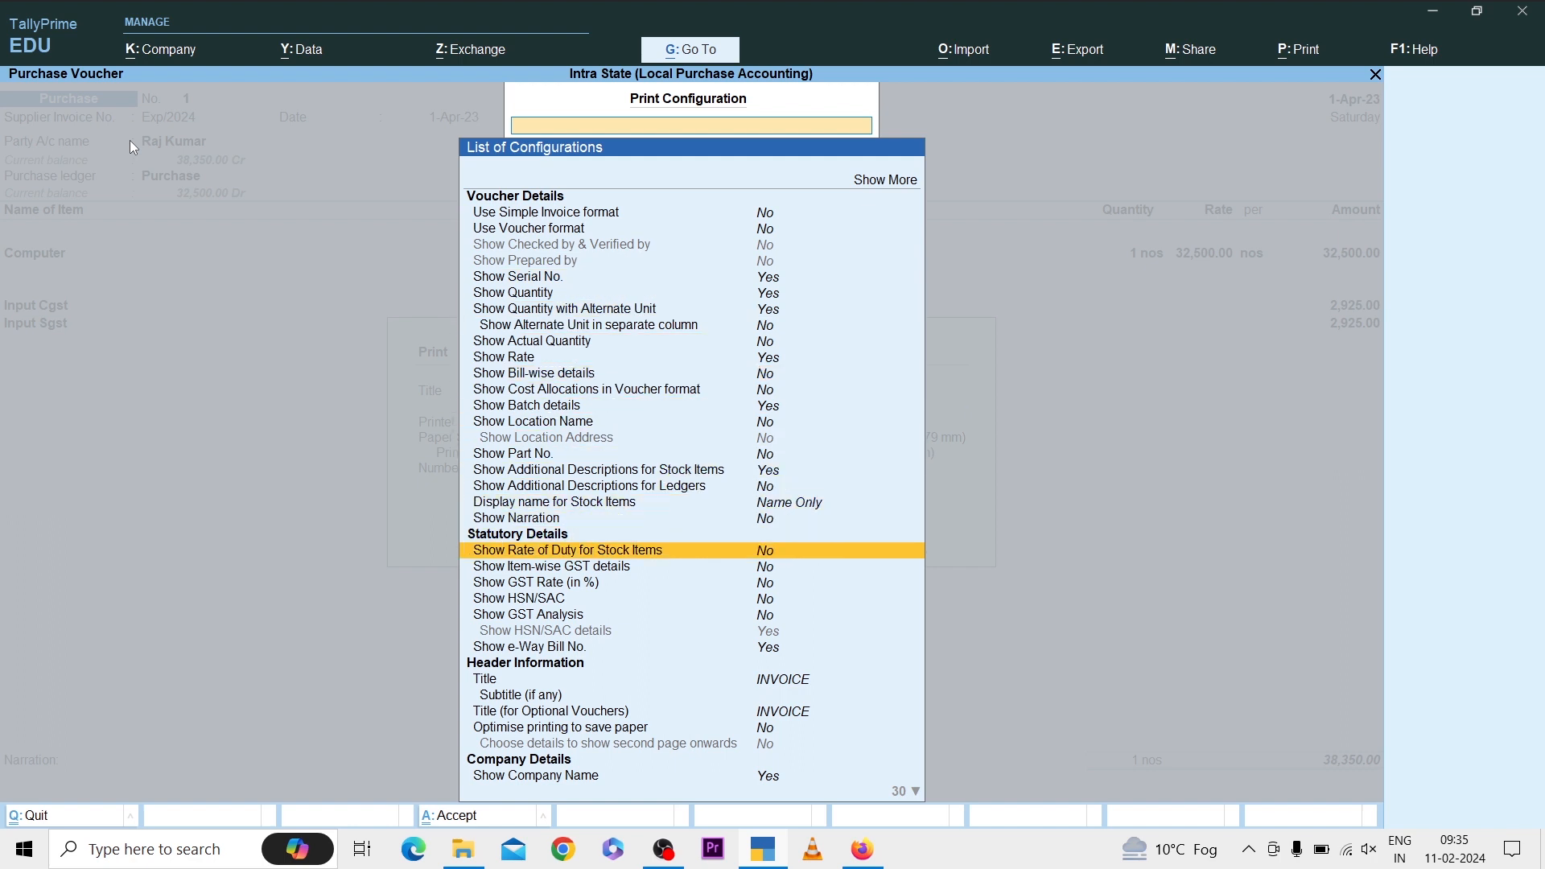
key(Return)
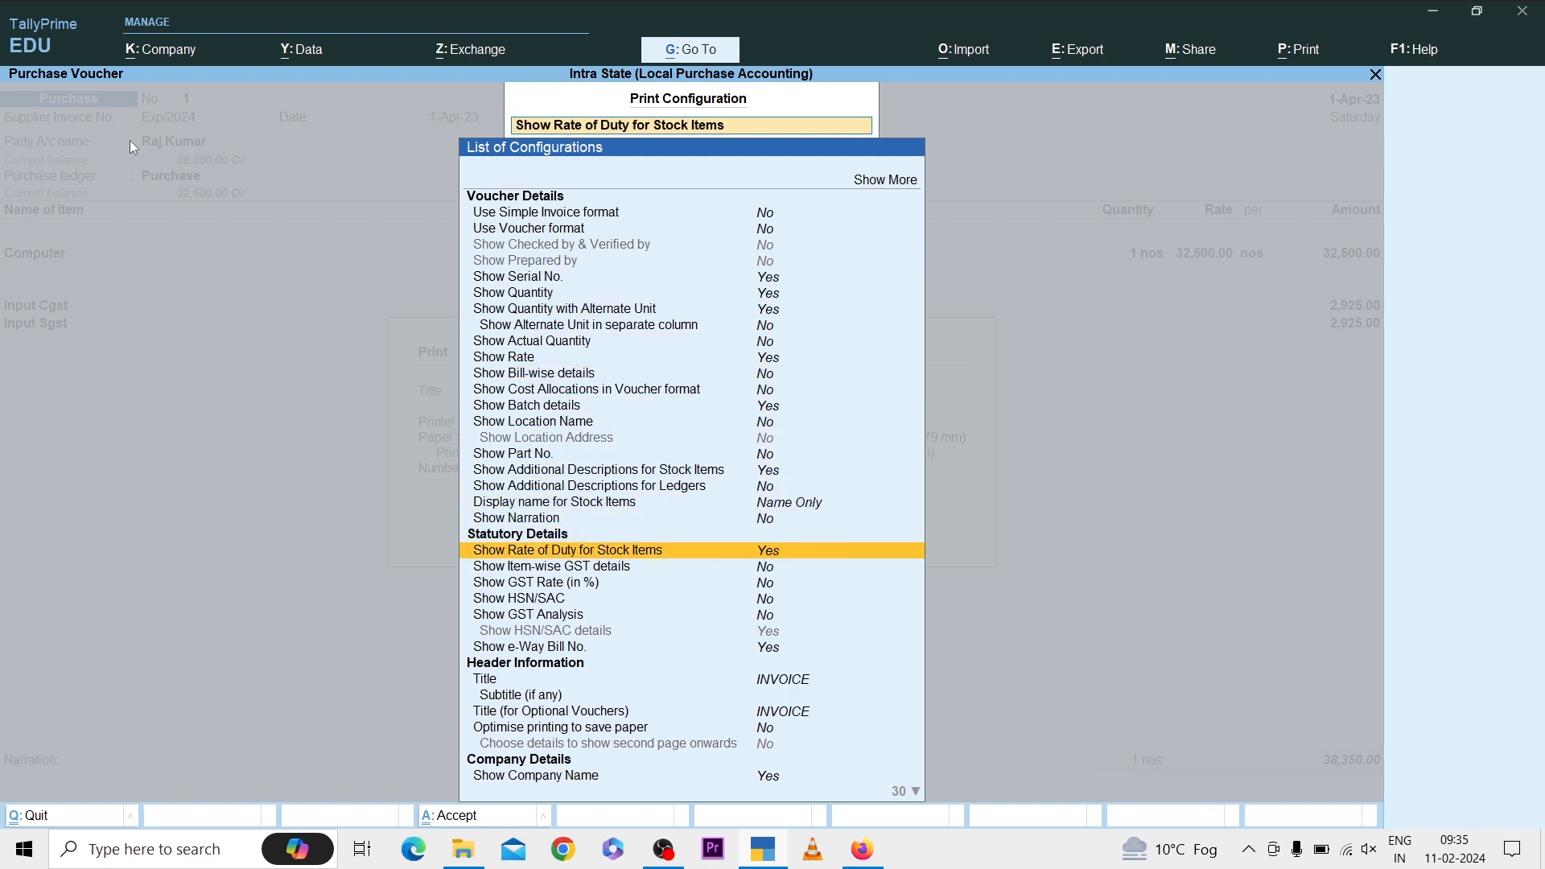
key(Down)
key(Down)
key(Return)
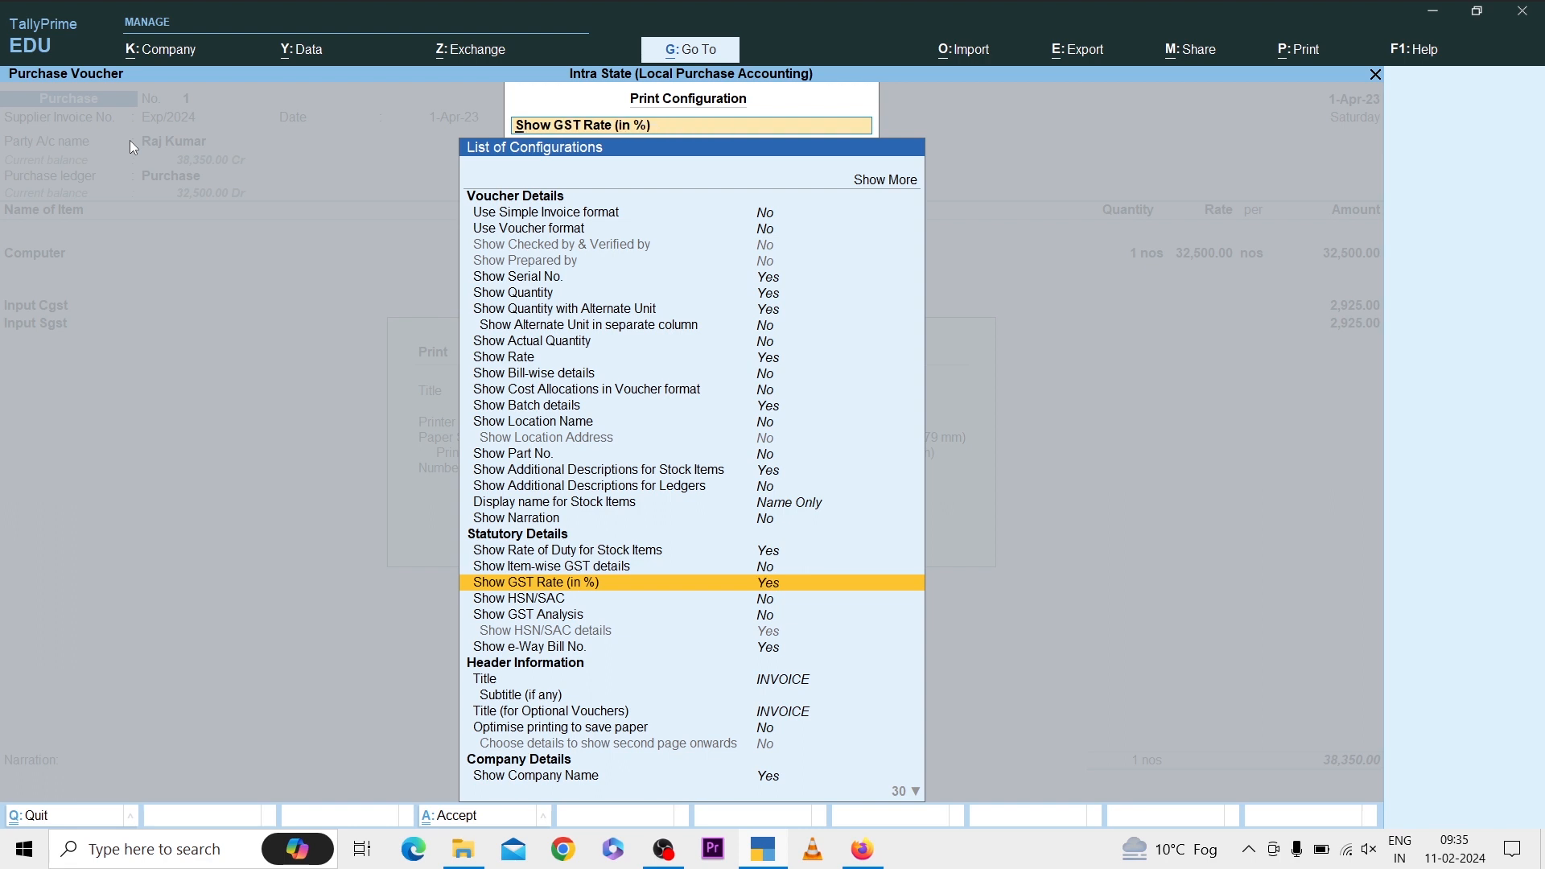
key(Down)
key(Return)
key(Down)
key(Down)
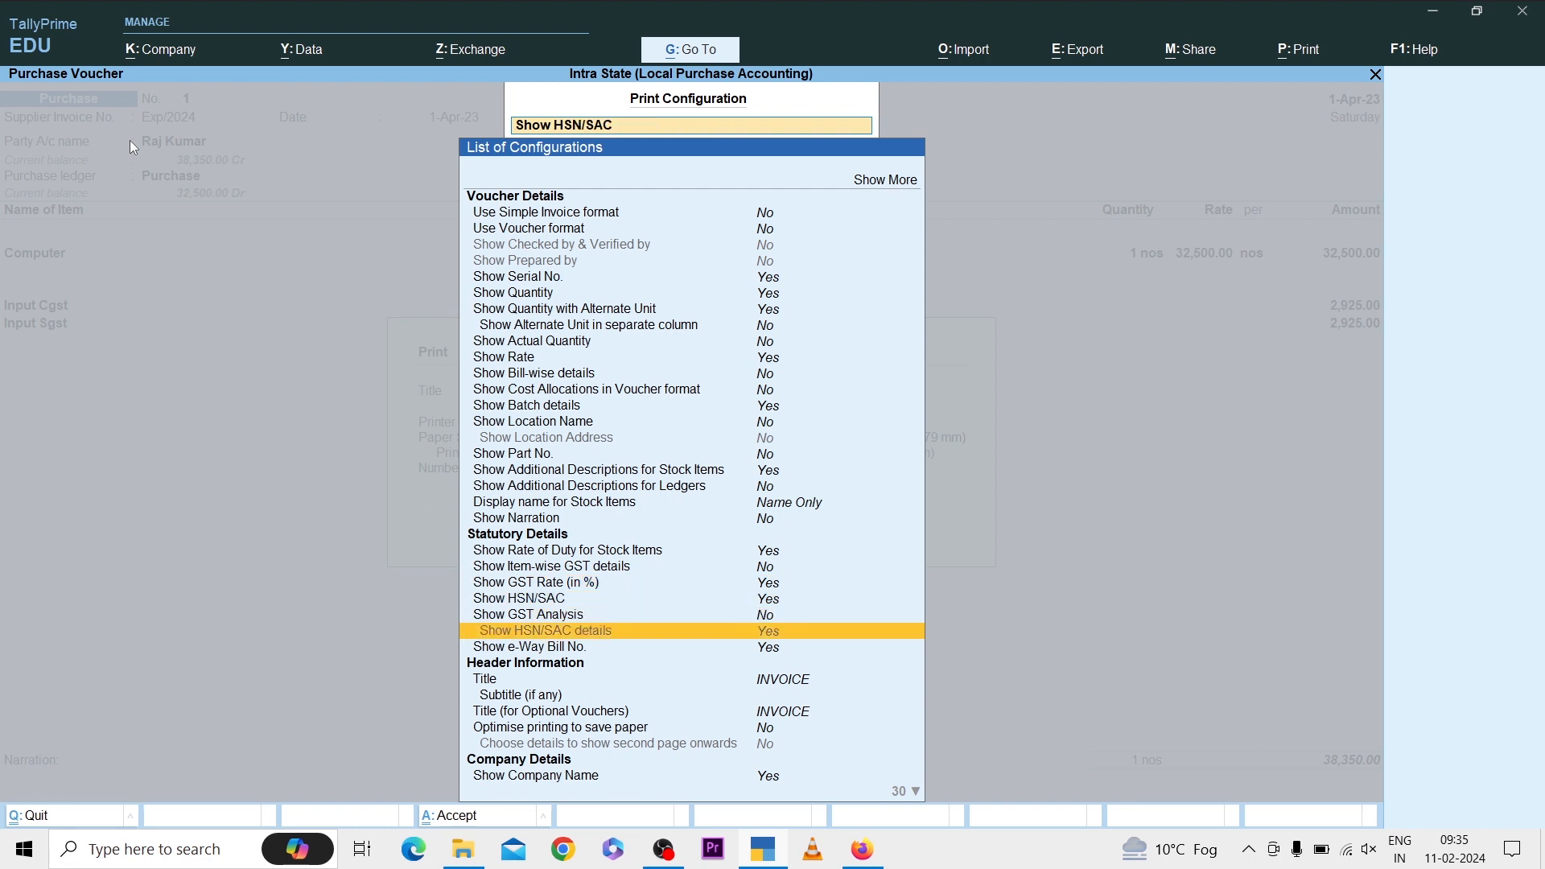
key(Down)
key(Up)
key(Up)
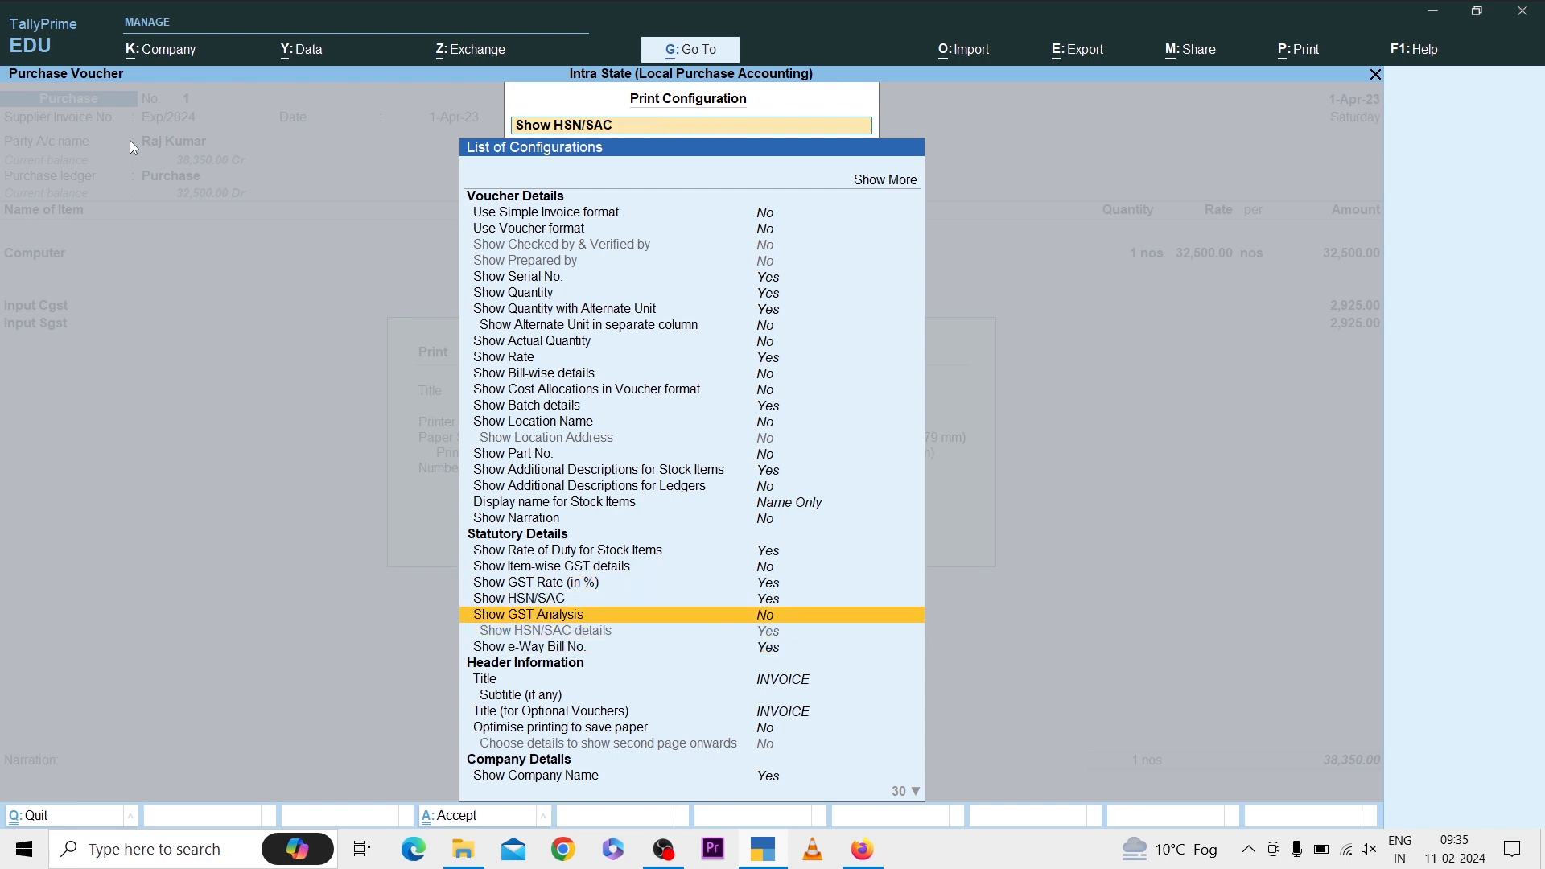
key(Return)
key(ctrl+a)
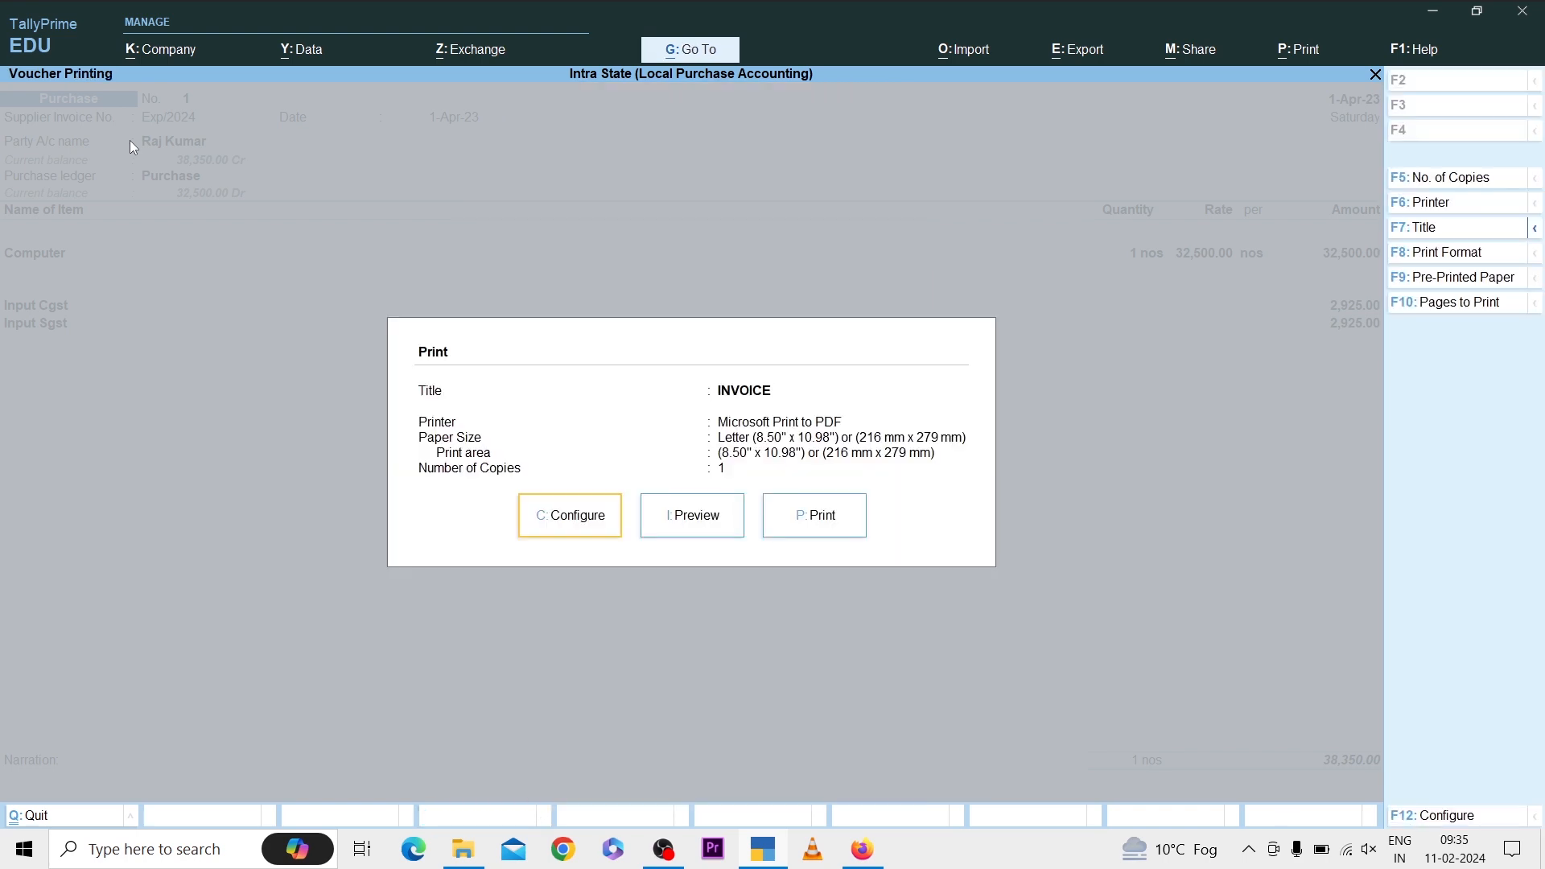
Preview the invoice with HSN/SAC, GST rate columns and the 5,850.00 CGST/SGST summary.
key(i)
key(z)
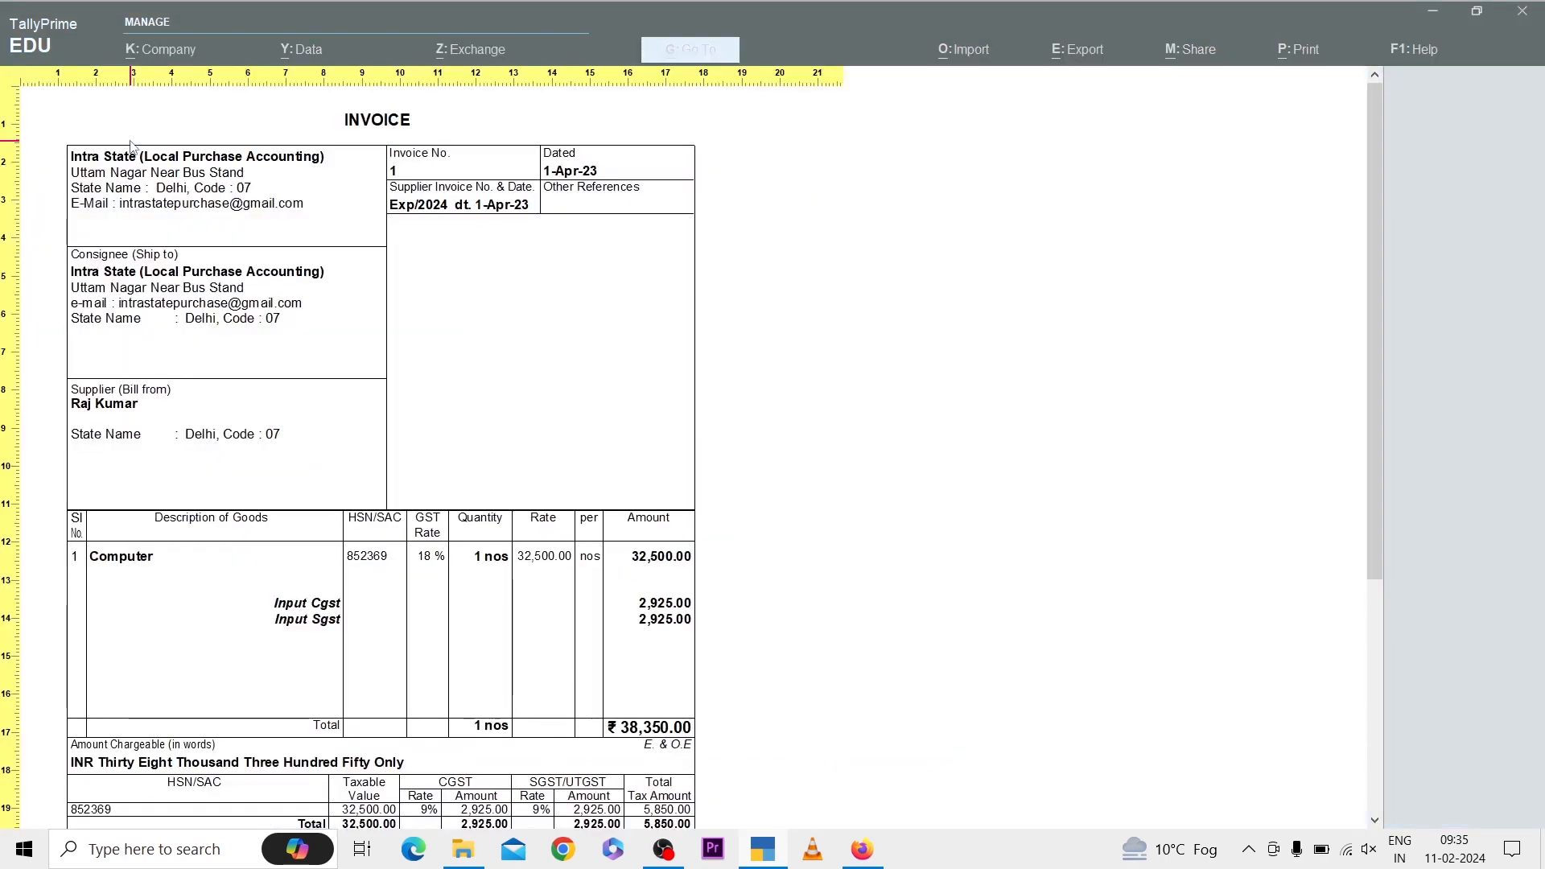
scroll(131, 146, down, 5)
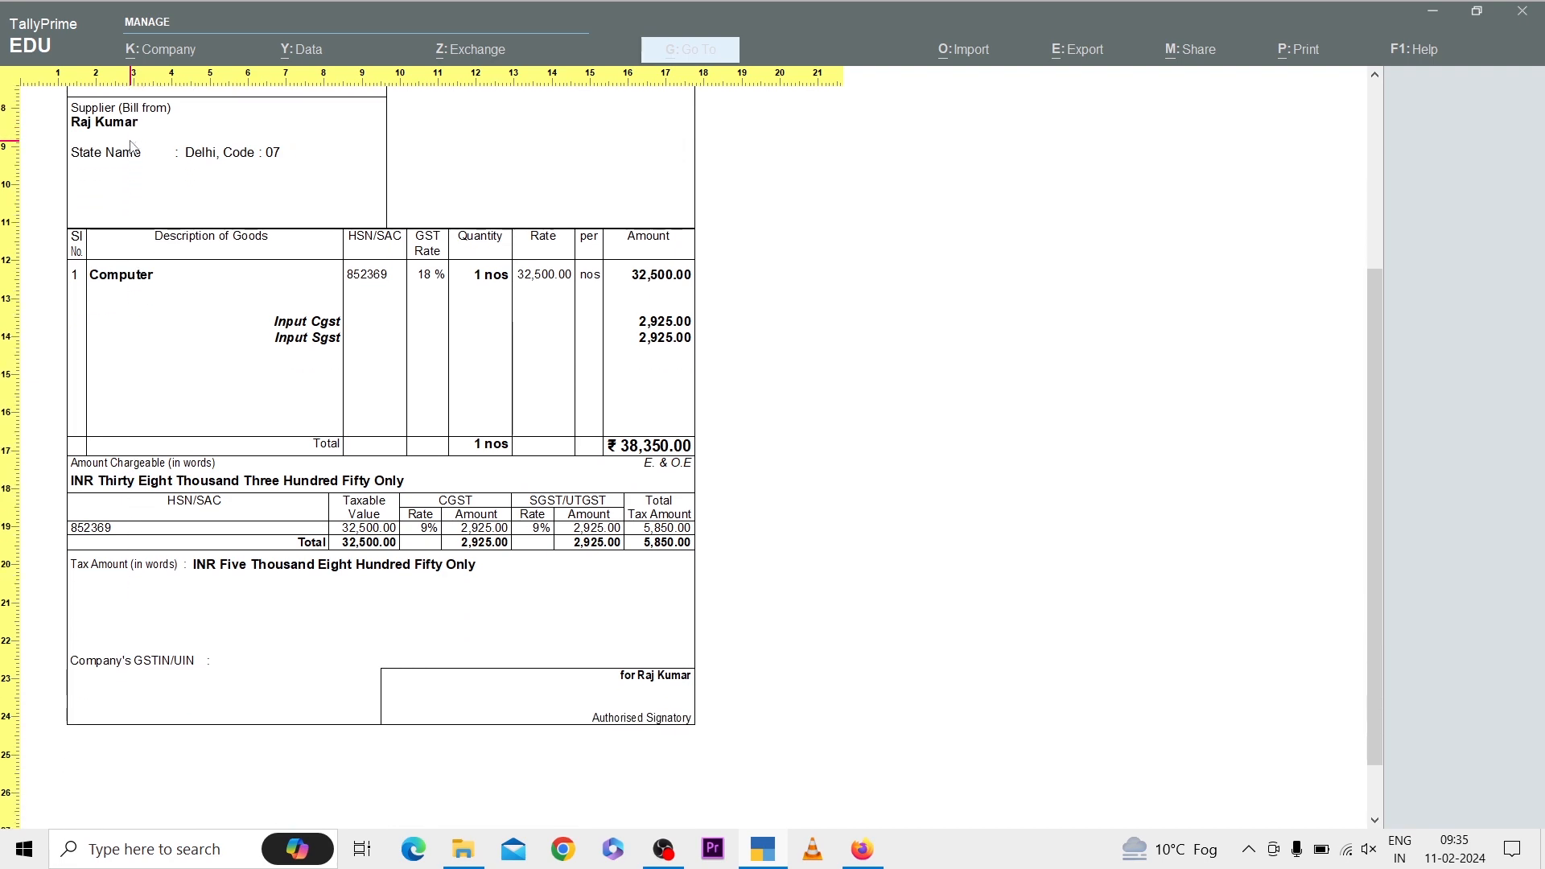
key(Escape)
key(Escape)
key(Escape)
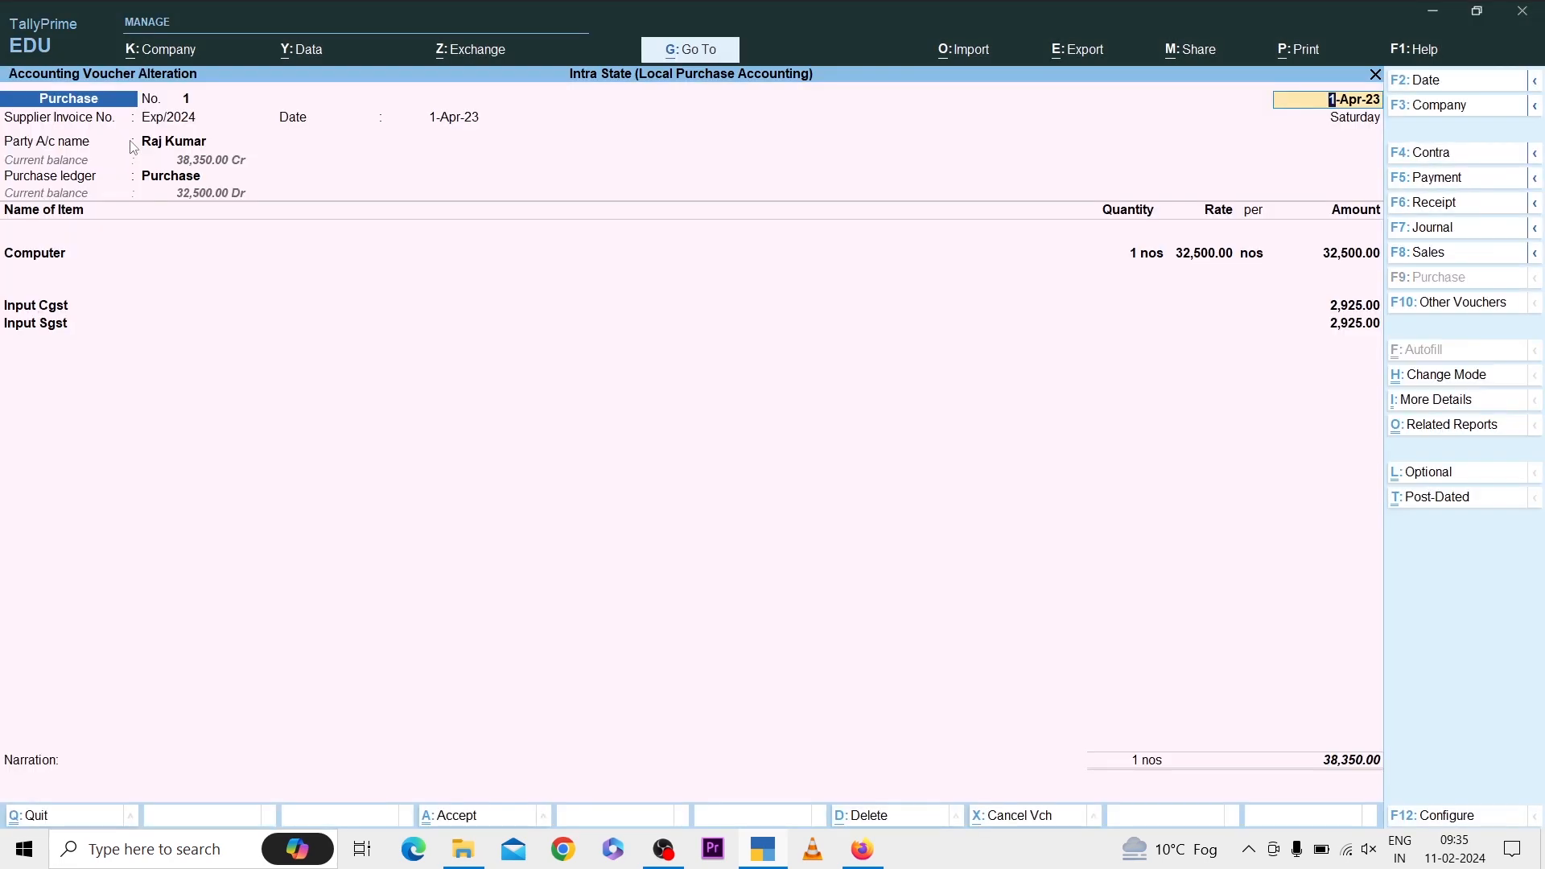